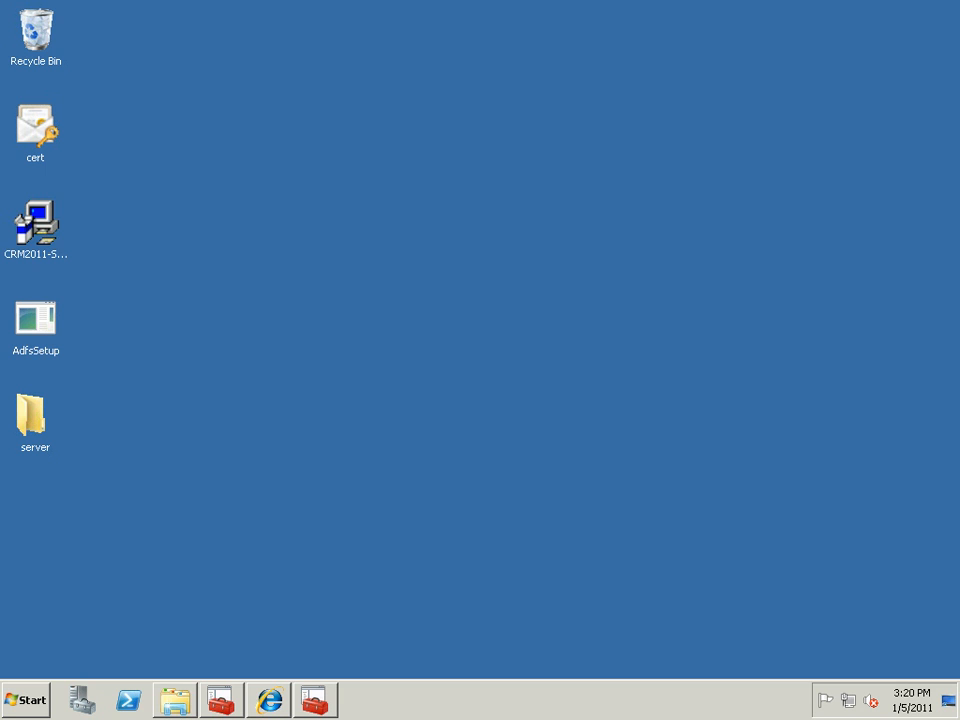
- Close the Internet Explorer window showing the Dynamics CRM org1 dashboard
left_click(37, 224)
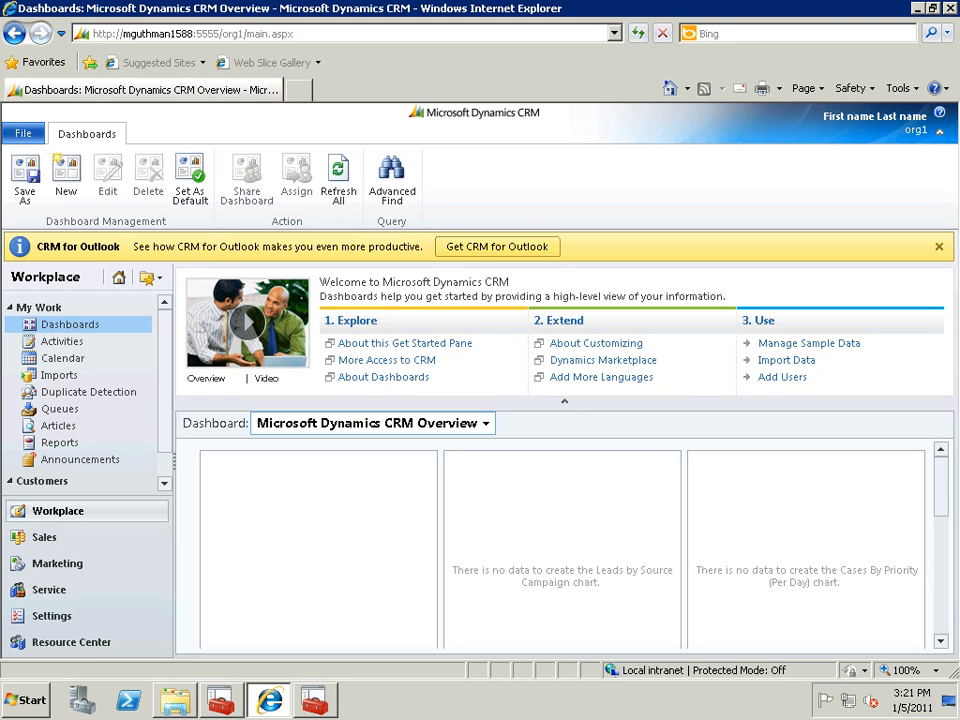
mouse_move(480, 3)
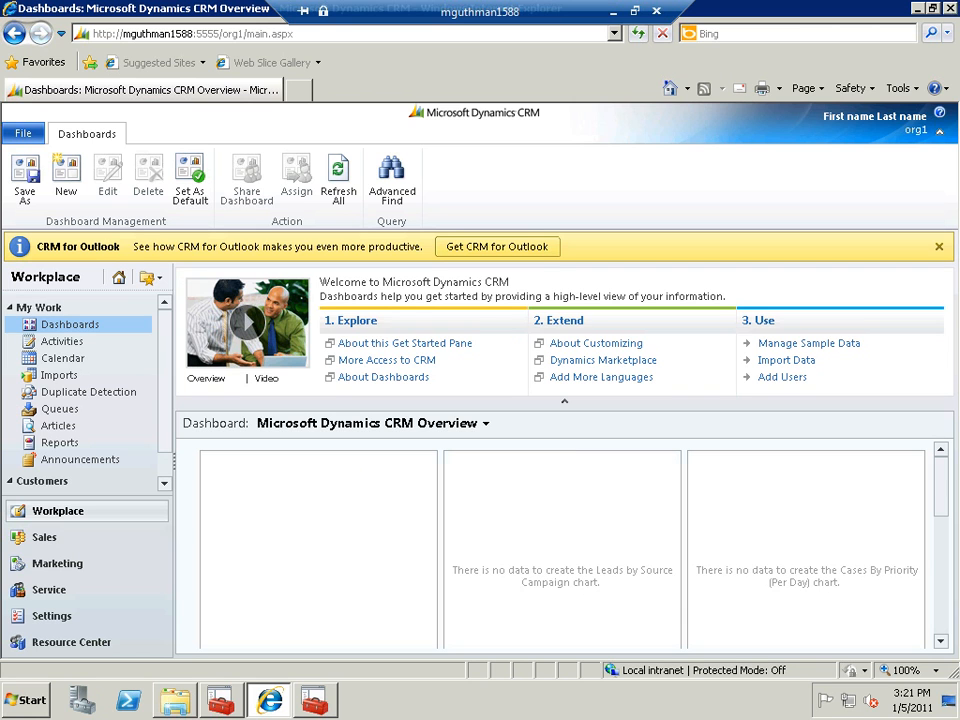
left_click(950, 8)
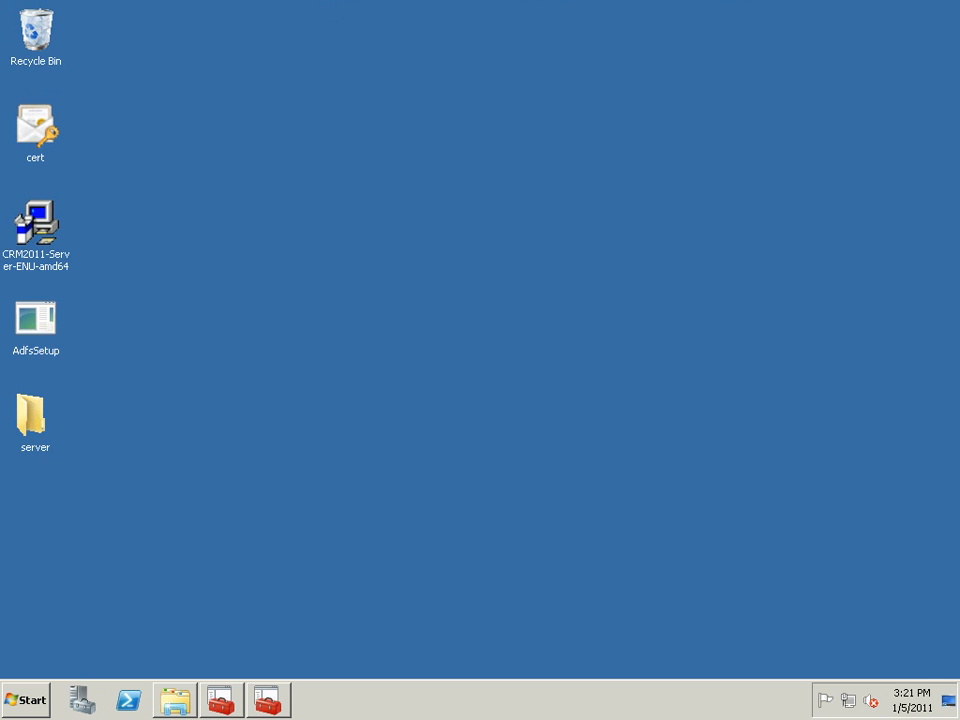
double_click(36, 320)
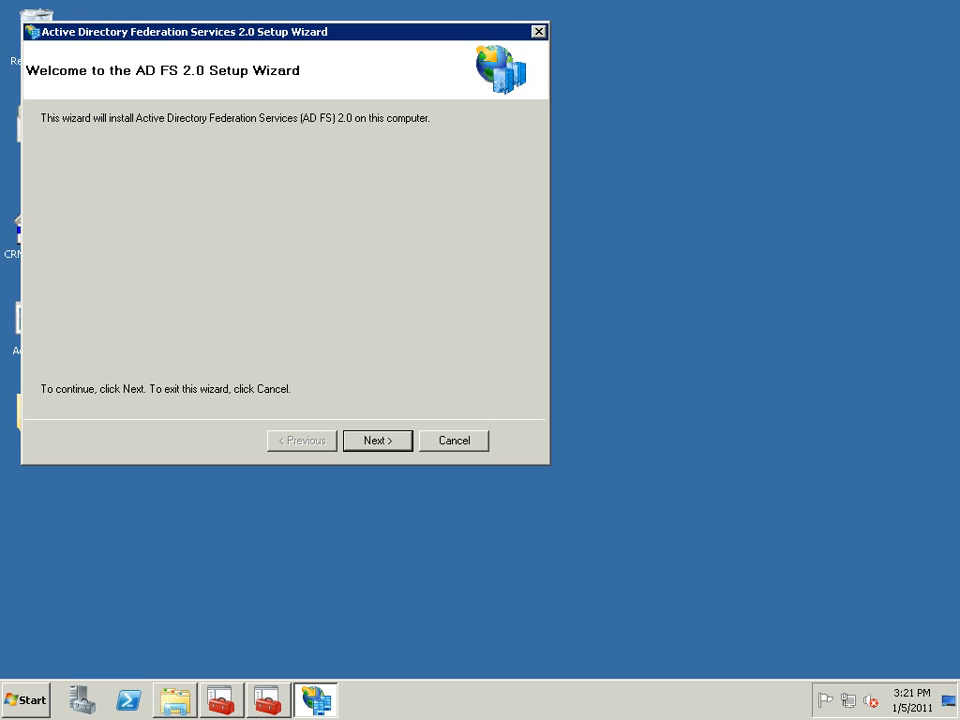
left_click(378, 441)
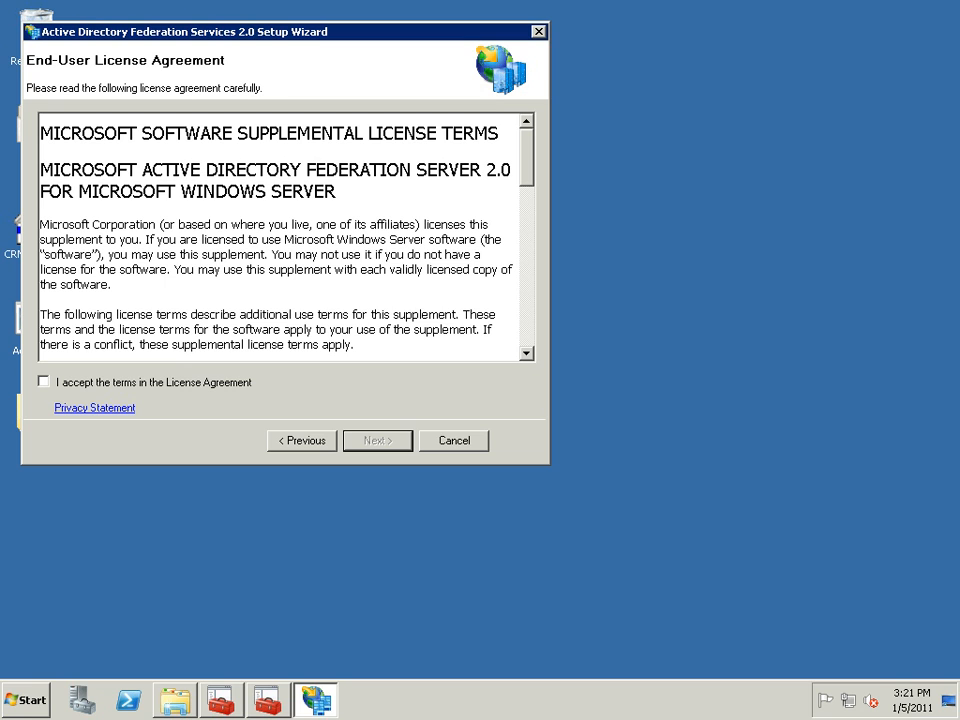
left_click(454, 441)
left_click(522, 404)
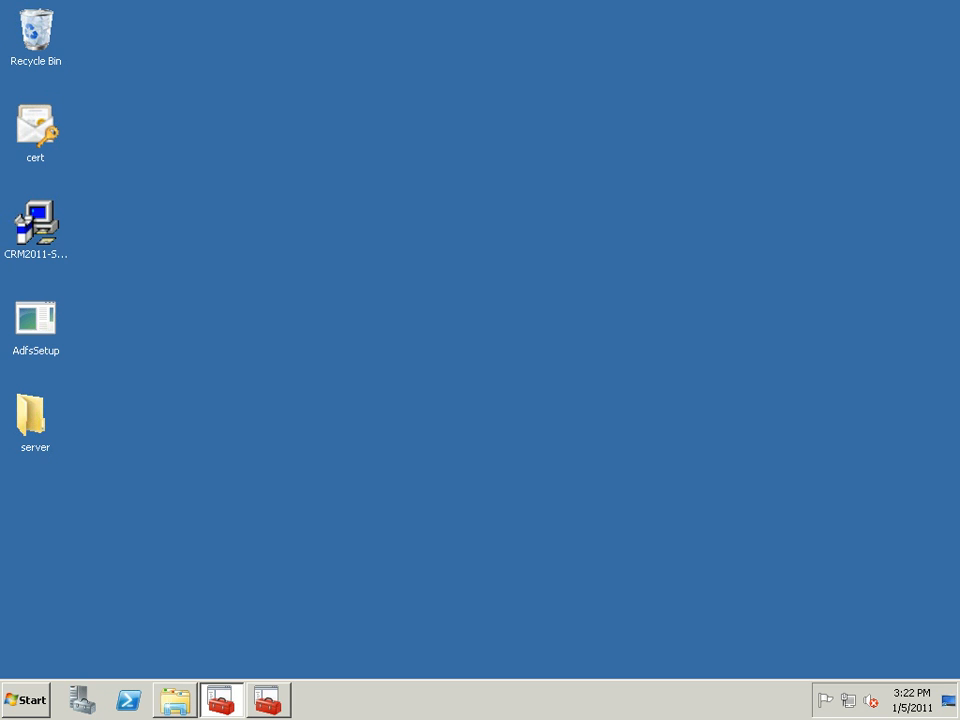
- Start the certificate import wizard on the Trusted Root Certification Authorities store
left_click(37, 127)
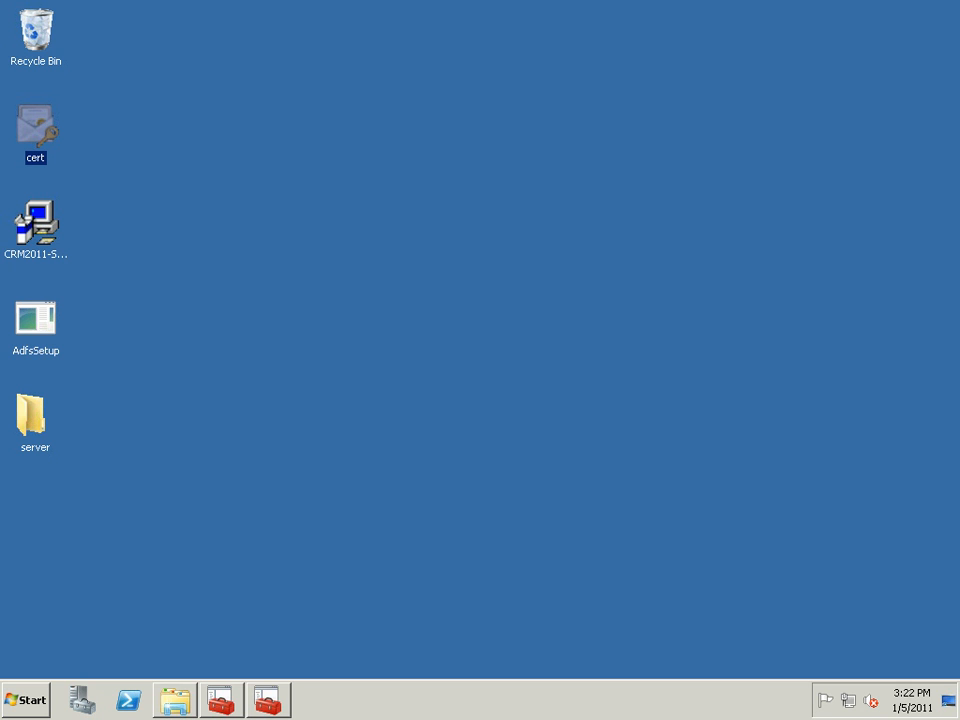
left_click(221, 701)
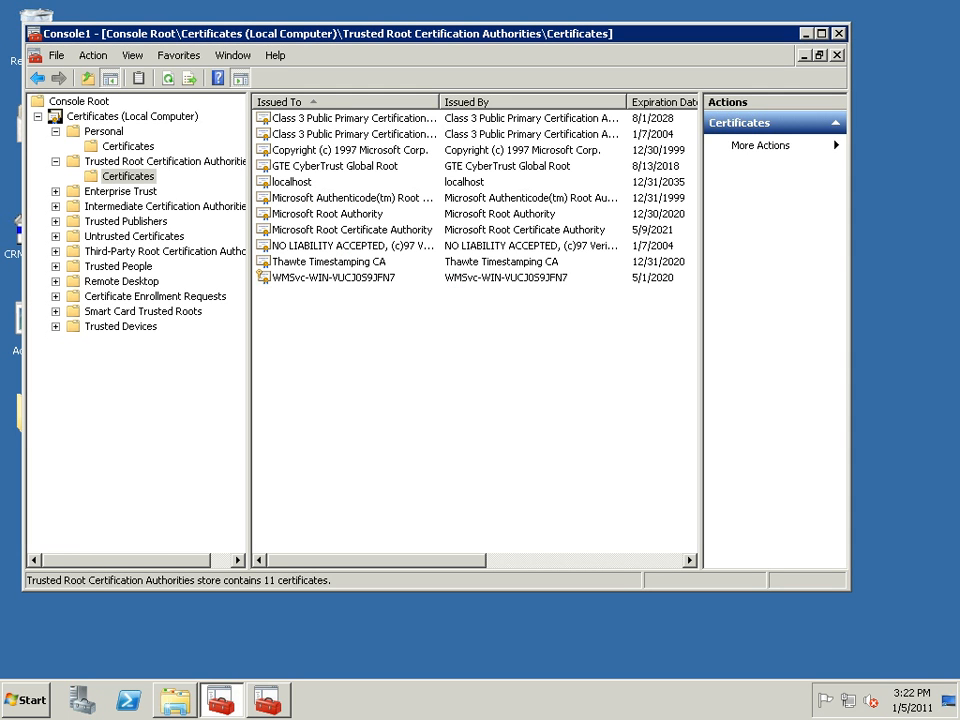
left_click_drag(400, 34, 457, 40)
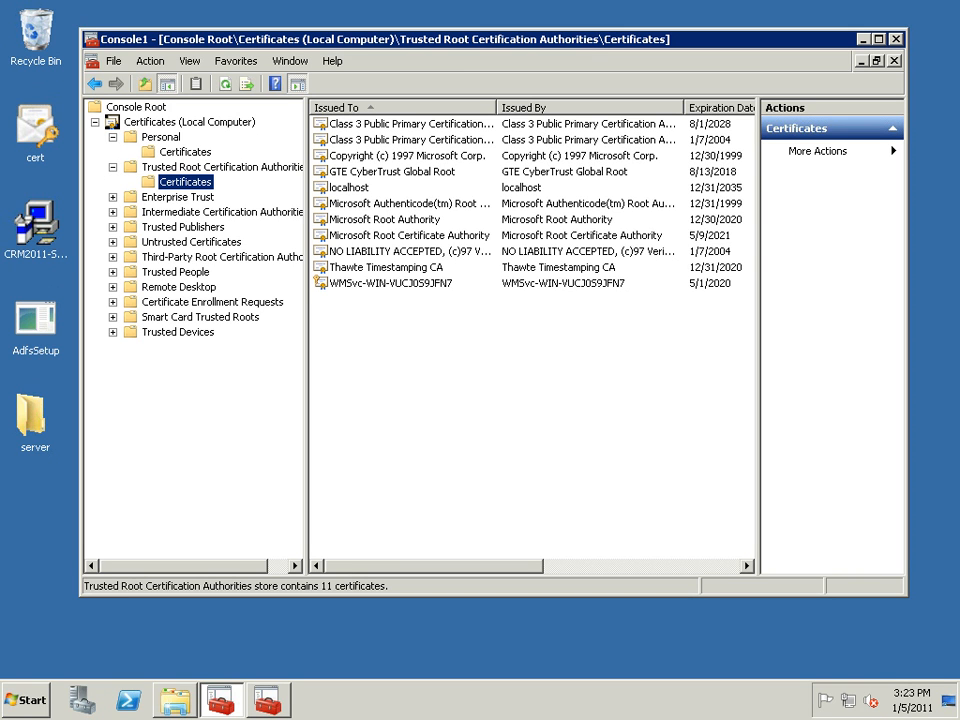
right_click(176, 181)
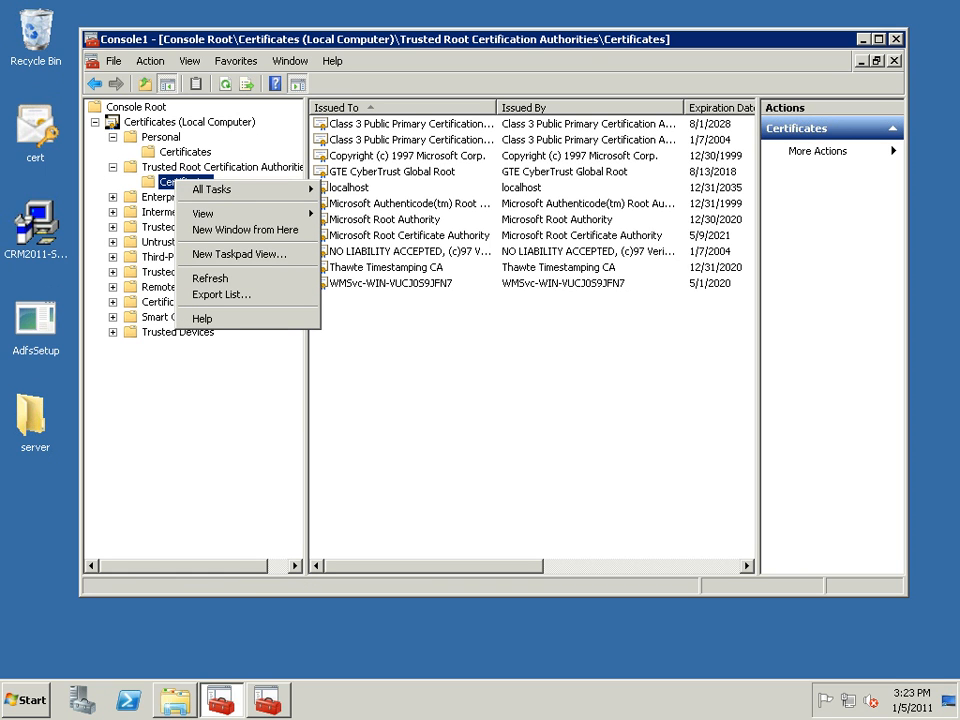
mouse_move(240, 189)
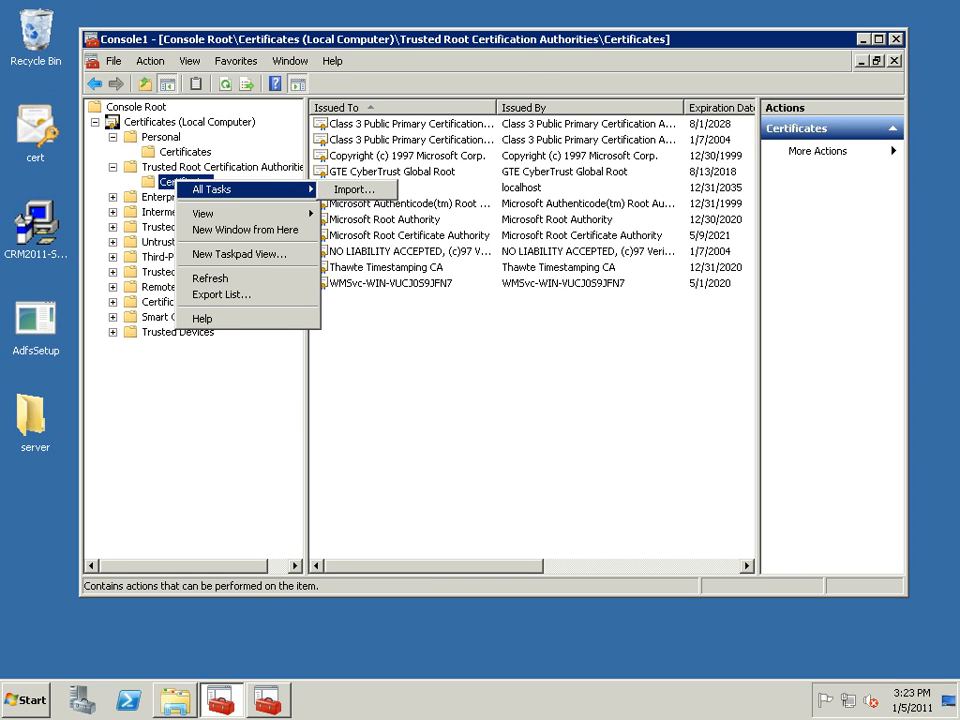
left_click(354, 190)
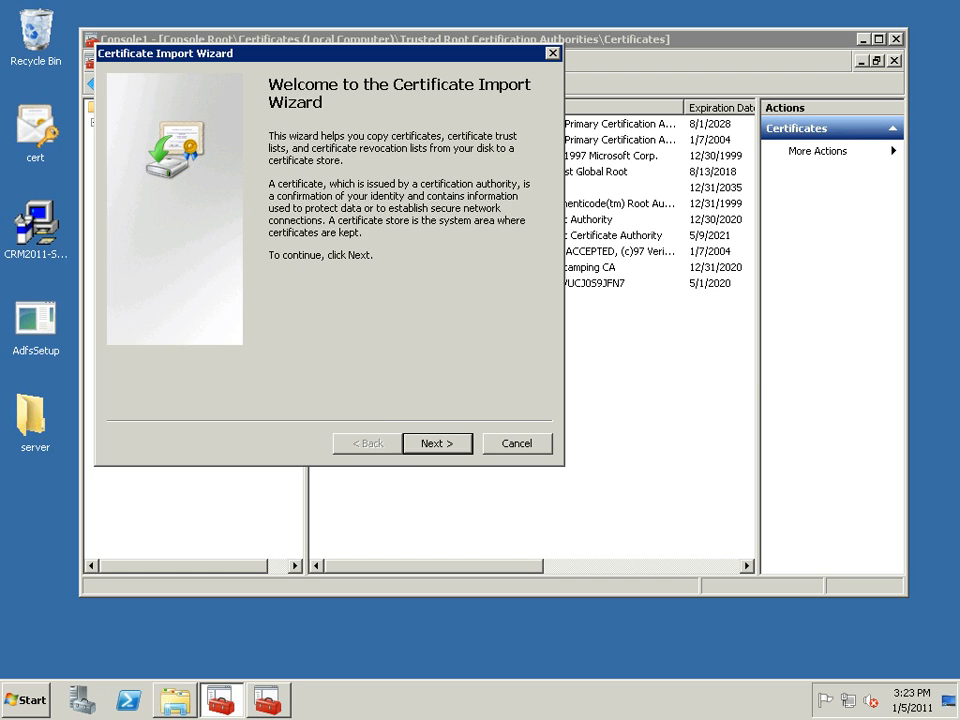
key("Return")
- Import cert.pfx (showing all file types) with its private key password into Trusted Root
left_click(487, 166)
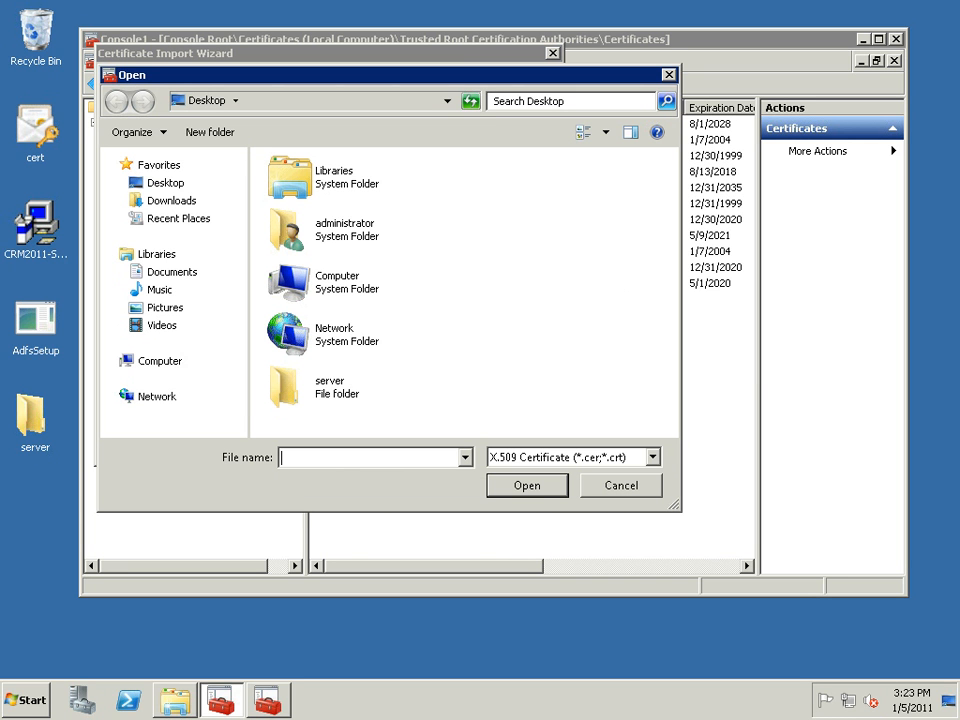
left_click(653, 457)
left_click(590, 560)
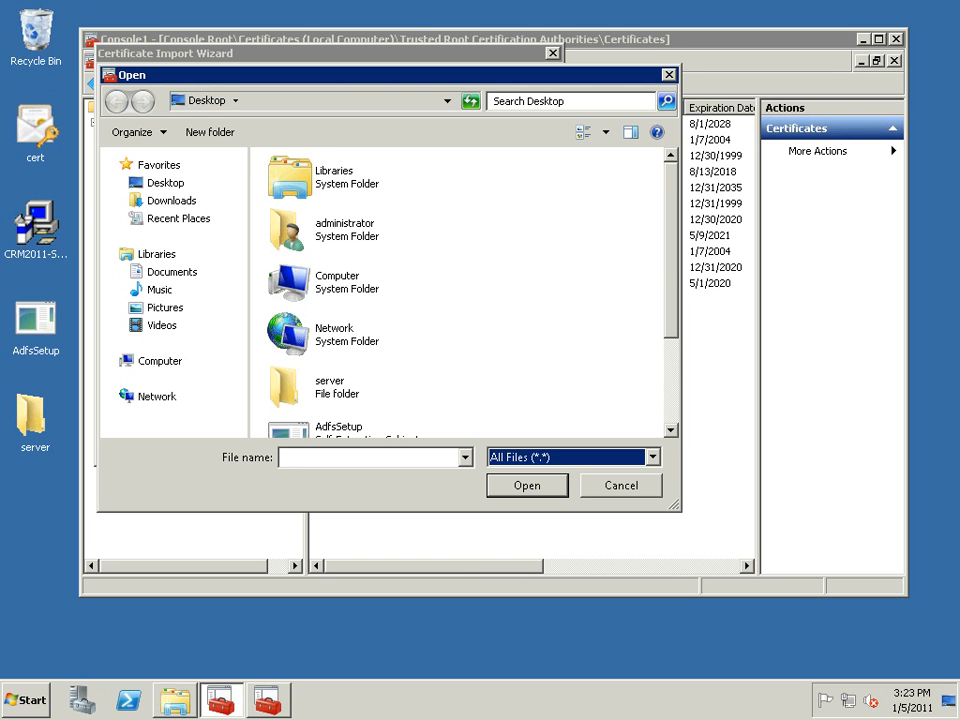
left_click(671, 385)
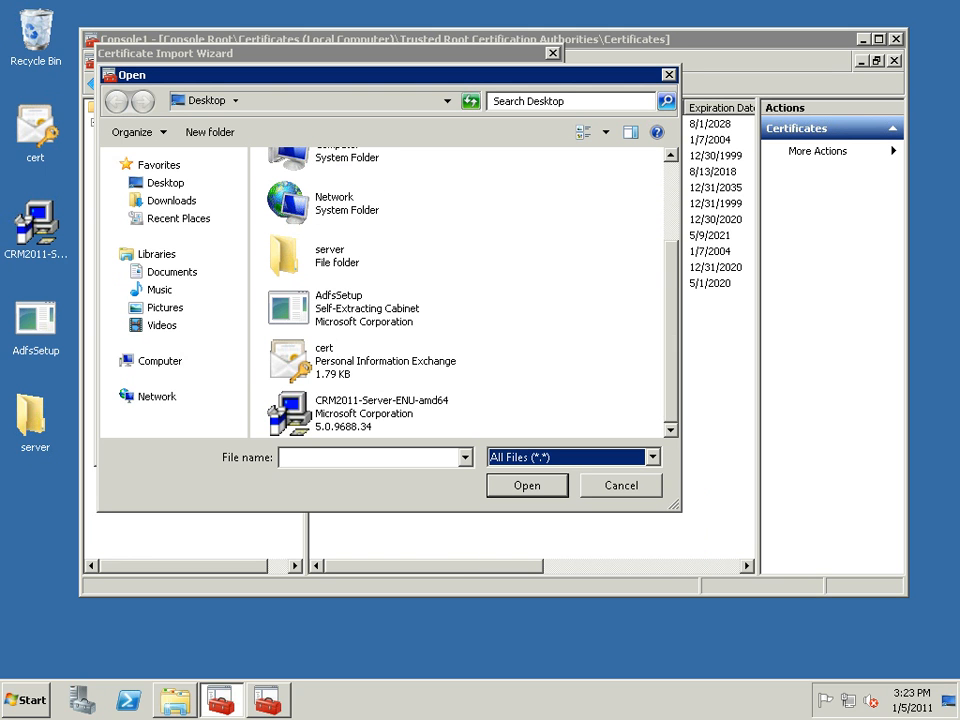
left_click(365, 361)
left_click(527, 486)
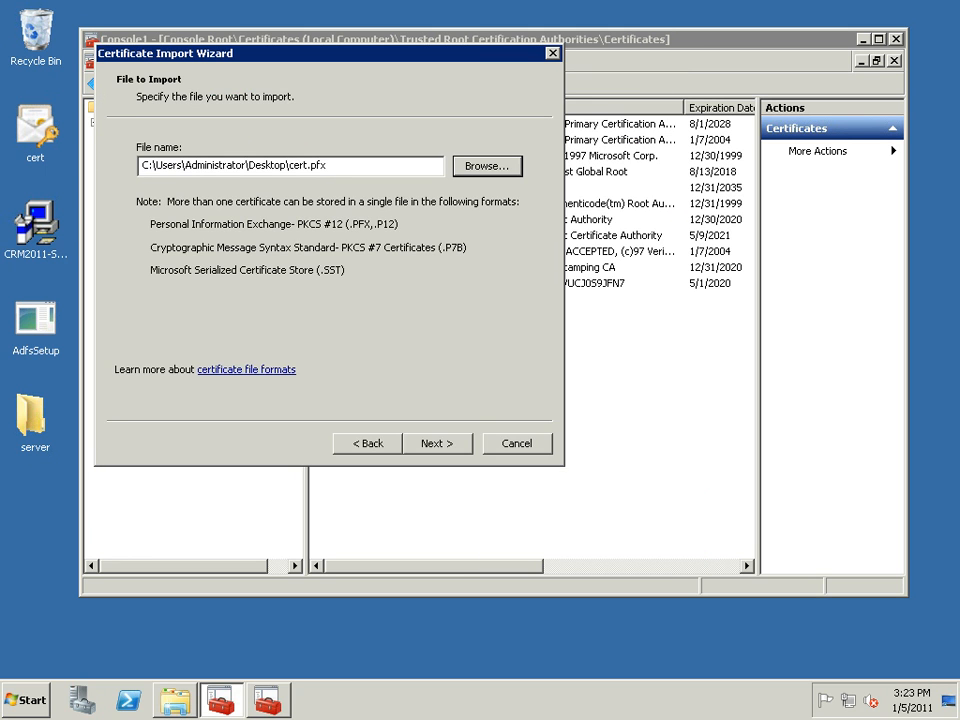
key("Return")
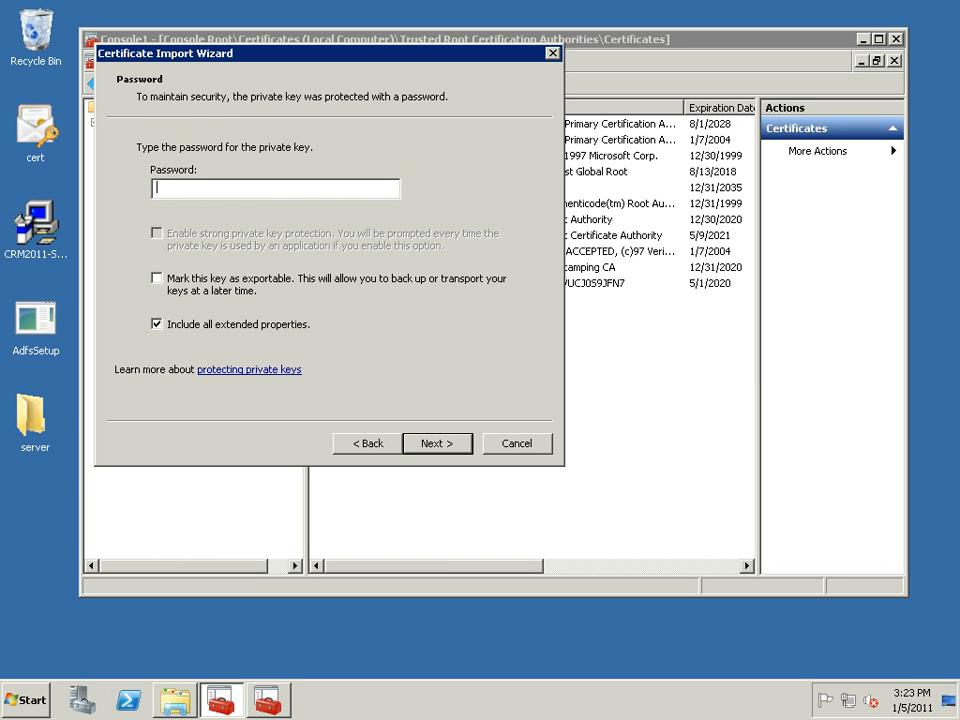
type("•••••••••")
key("Return")
key("Return")
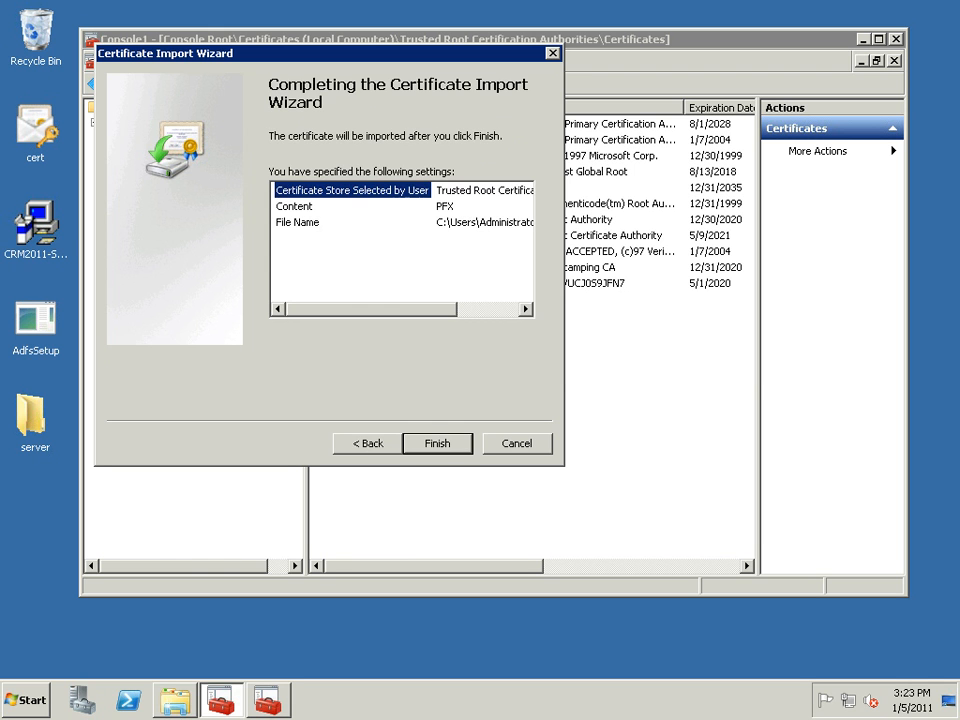
key("Return")
key("Return")
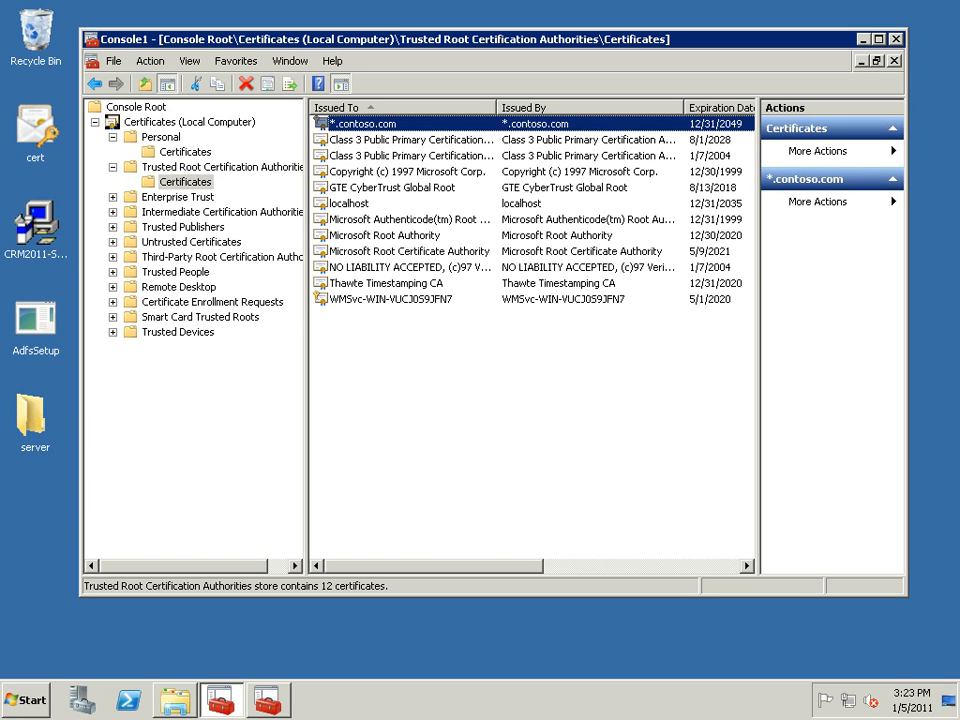
- Paste the *.contoso.com certificate into the Personal store and minimize the console
left_click(185, 152)
key("ctrl+v")
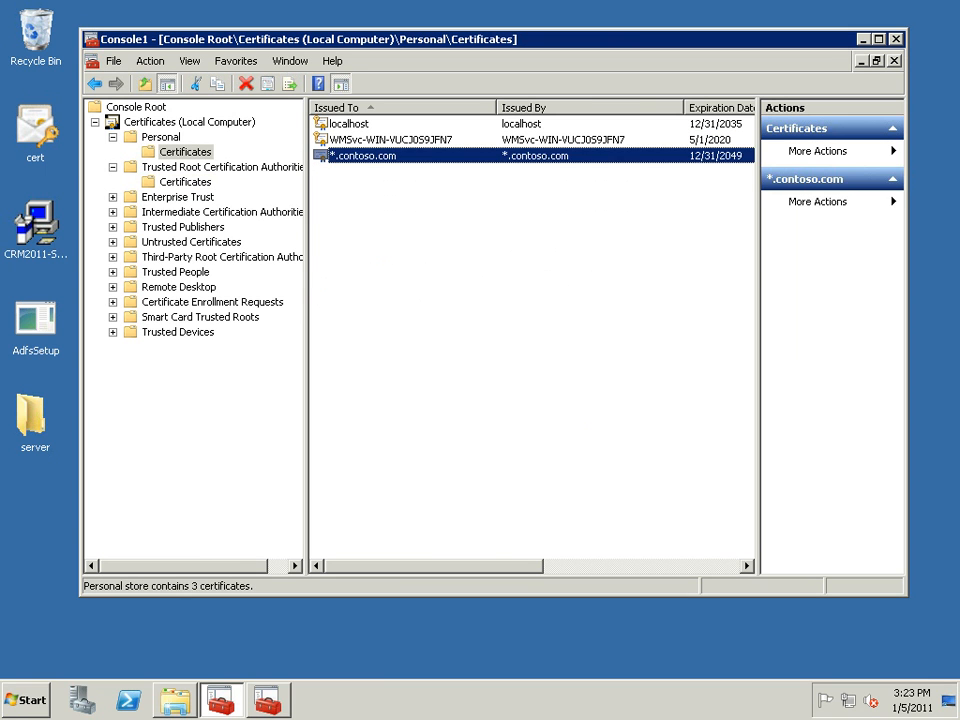
left_click(400, 268)
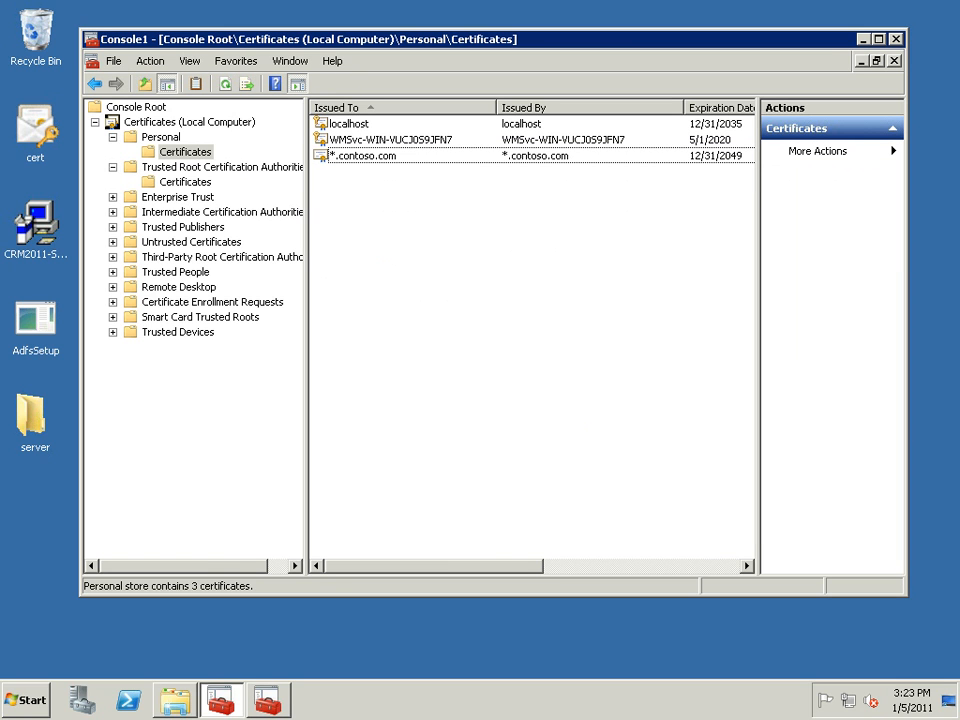
left_click(863, 39)
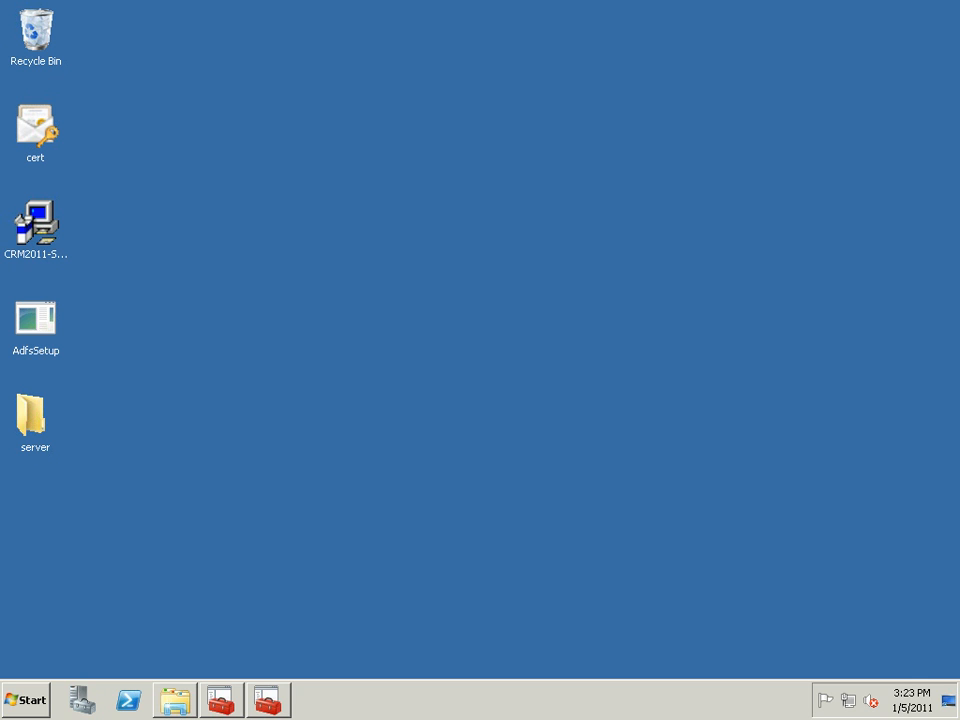
- Run AdfsSetup, accept the license, and install the Federation server role with prerequisites
double_click(36, 322)
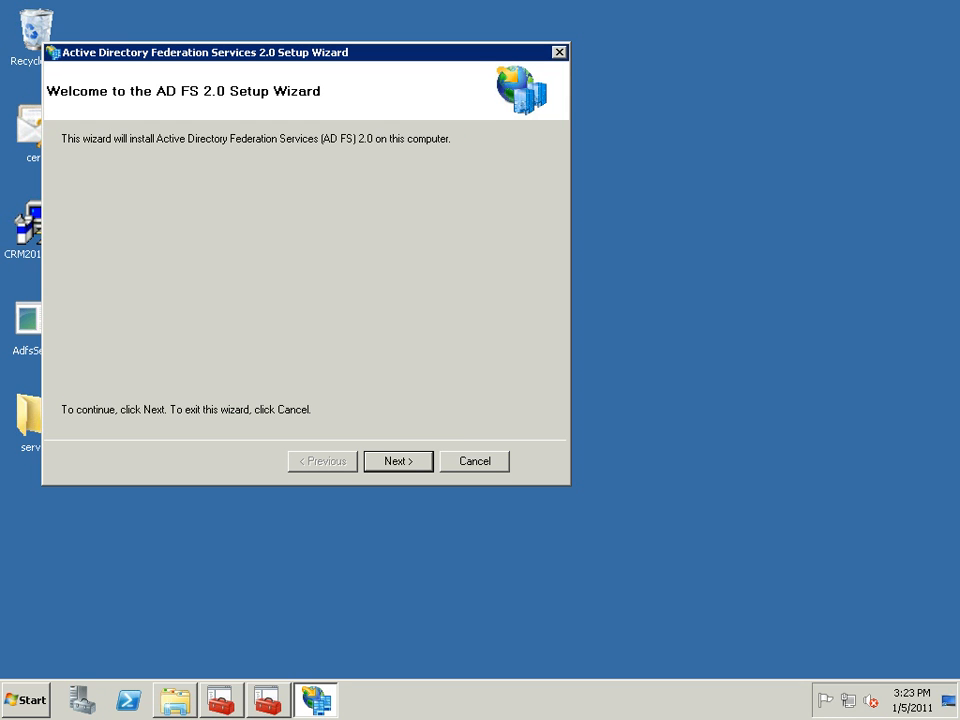
key("Return")
left_click(65, 402)
key("Return")
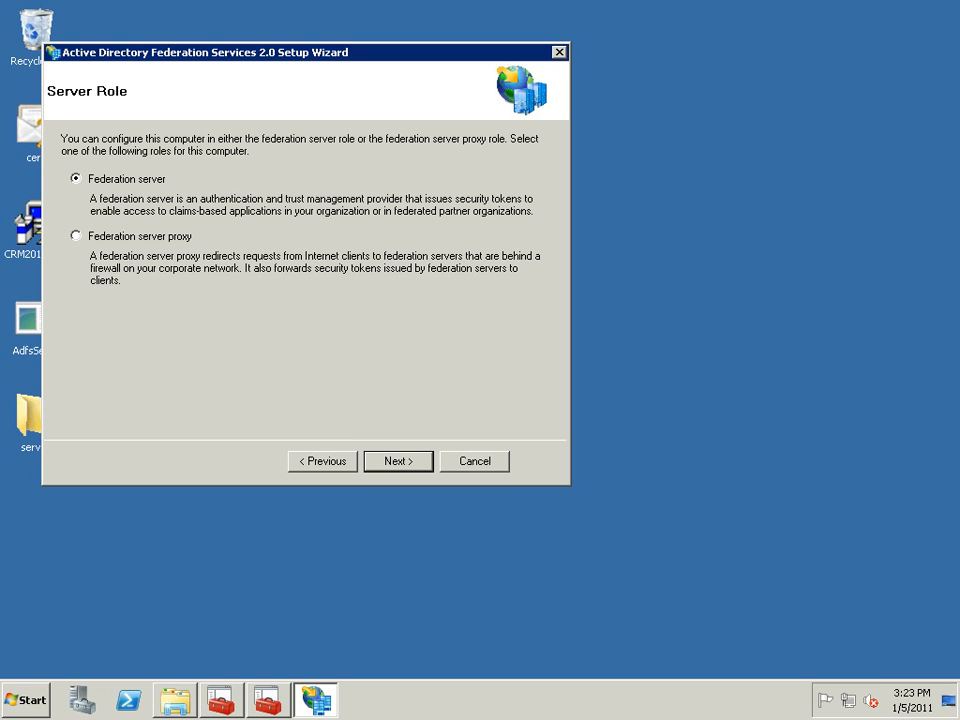
key("Return")
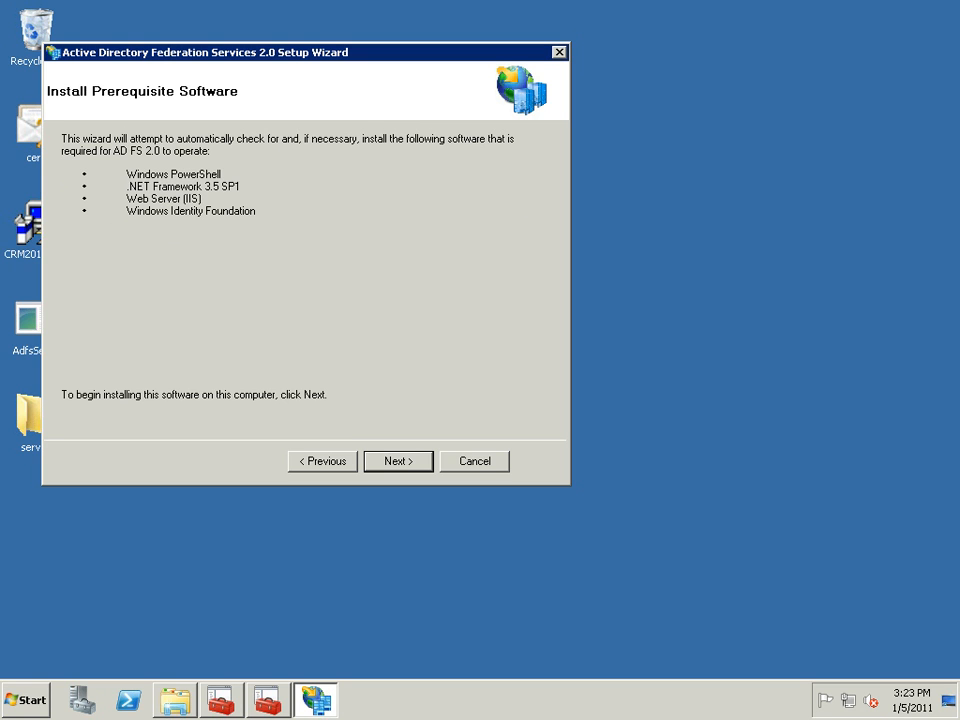
key("Return")
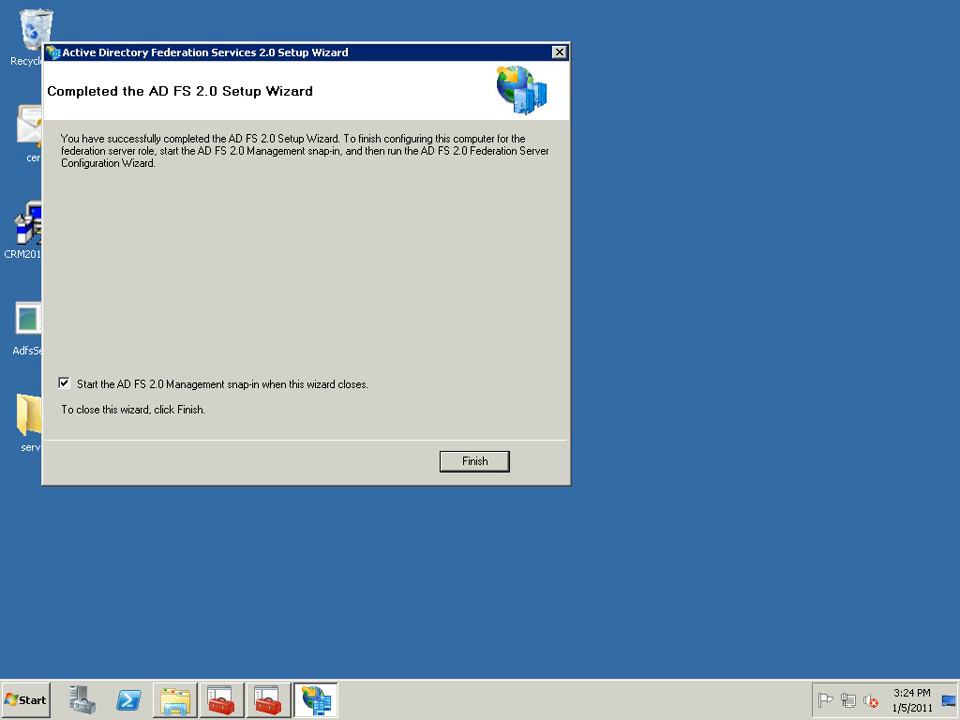
left_click(475, 461)
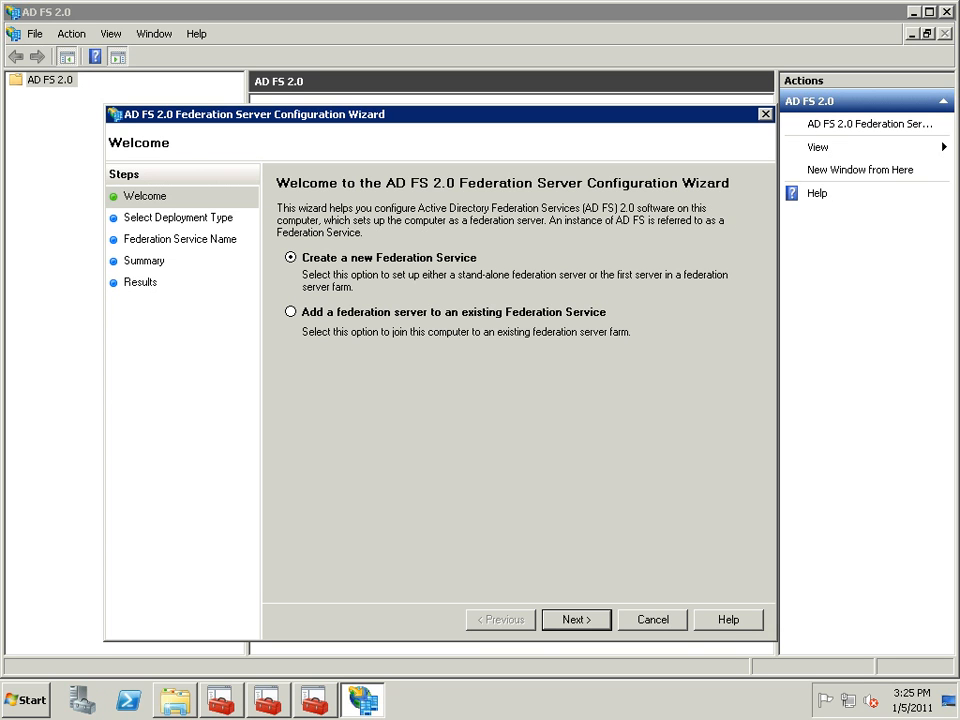
- Create a new stand-alone Federation Service named sts1.contoso.com
key("Return")
key("Down")
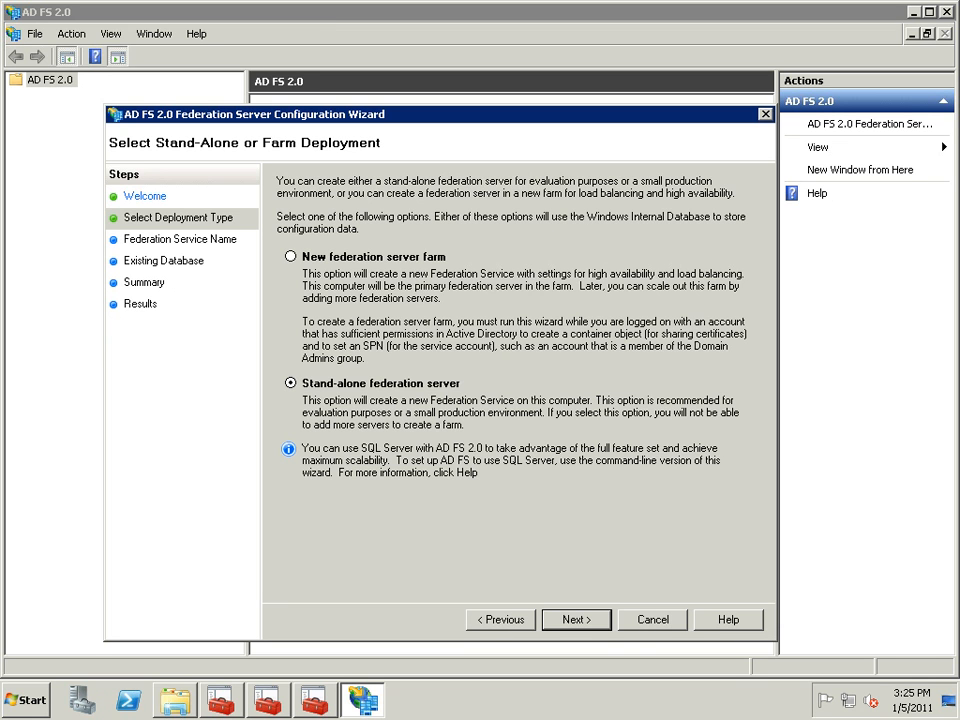
key("Return")
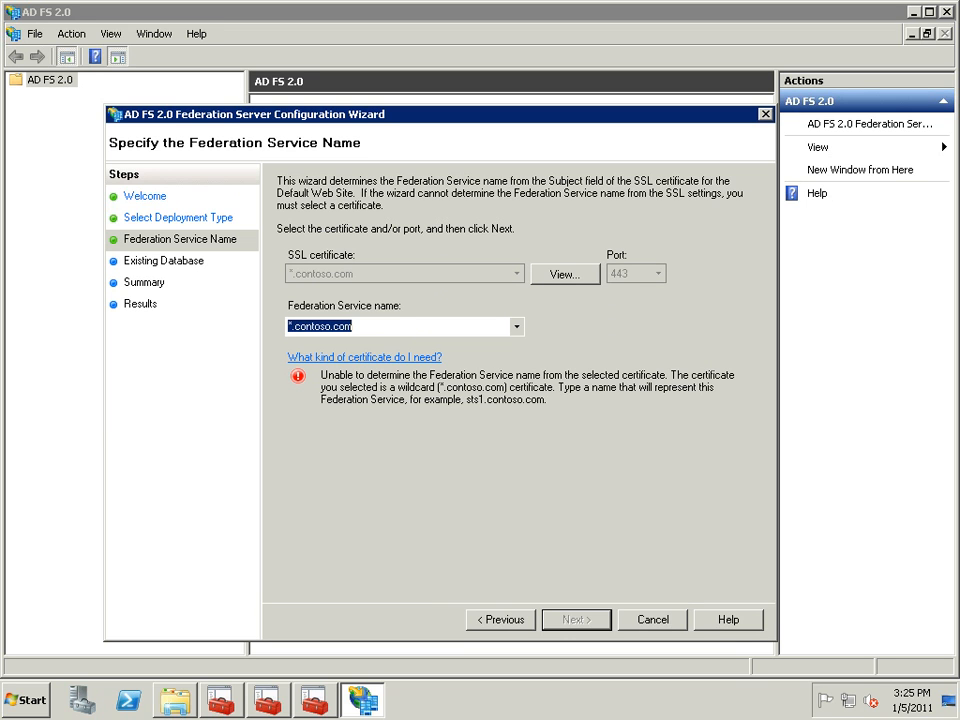
left_click(354, 327)
key("Home")
key("Delete")
key("Delete")
type("sts1")
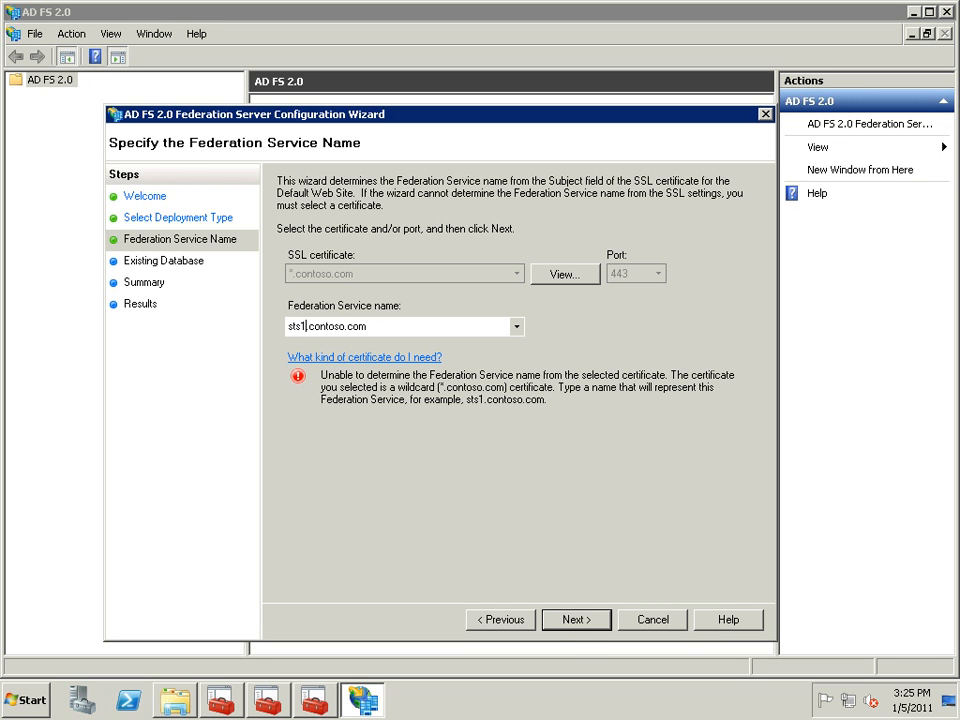
type(".")
key("Return")
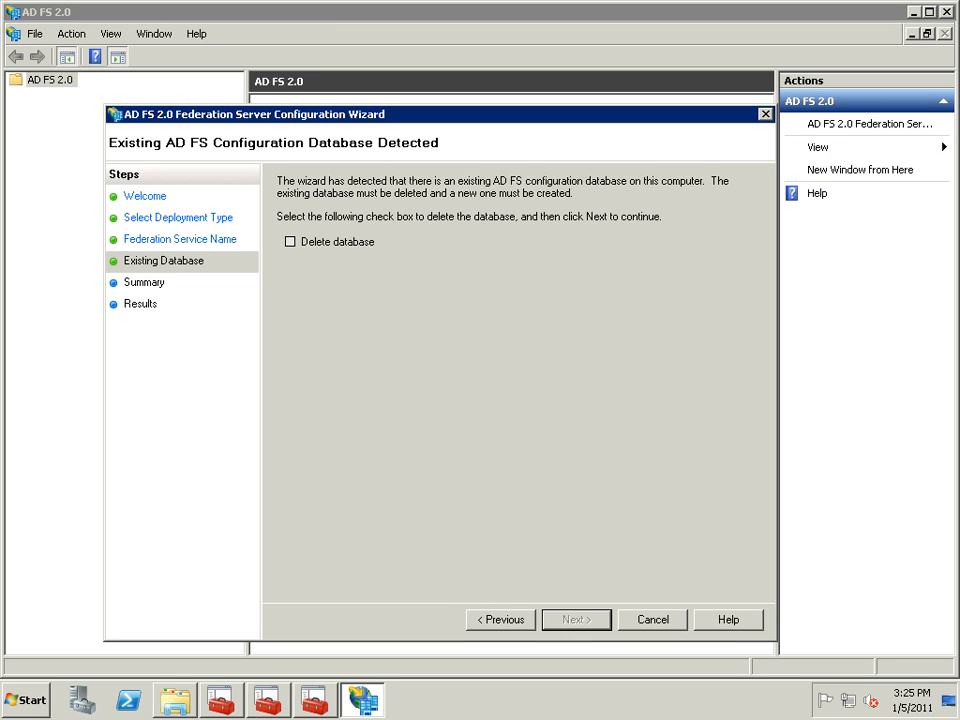
- Delete the existing configuration database, apply the settings, and close the wizard
left_click(290, 242)
left_click(577, 620)
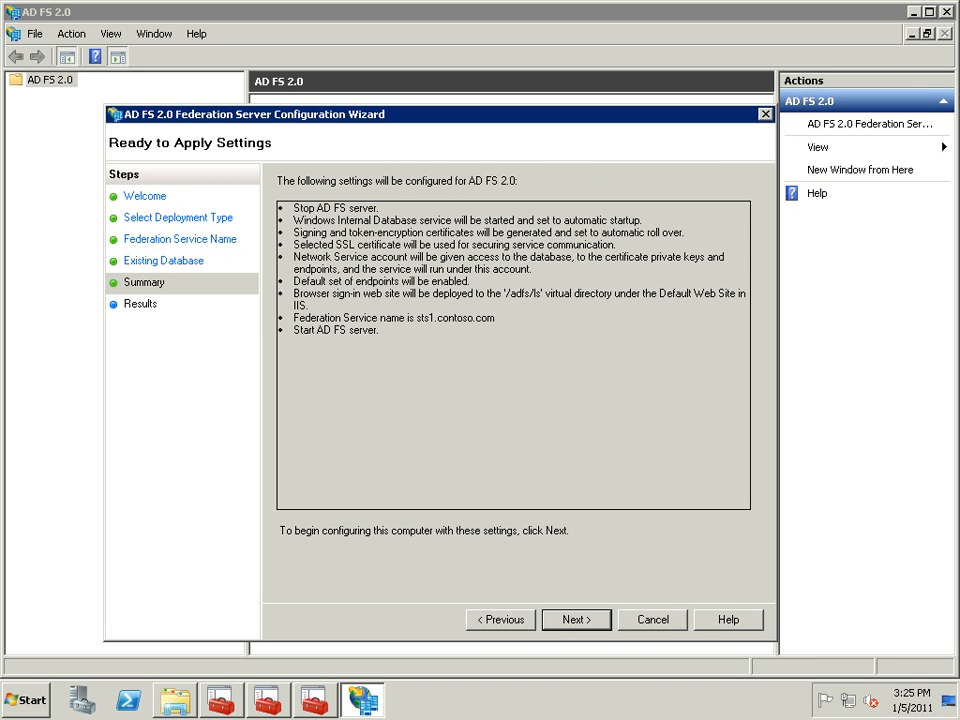
left_click(577, 620)
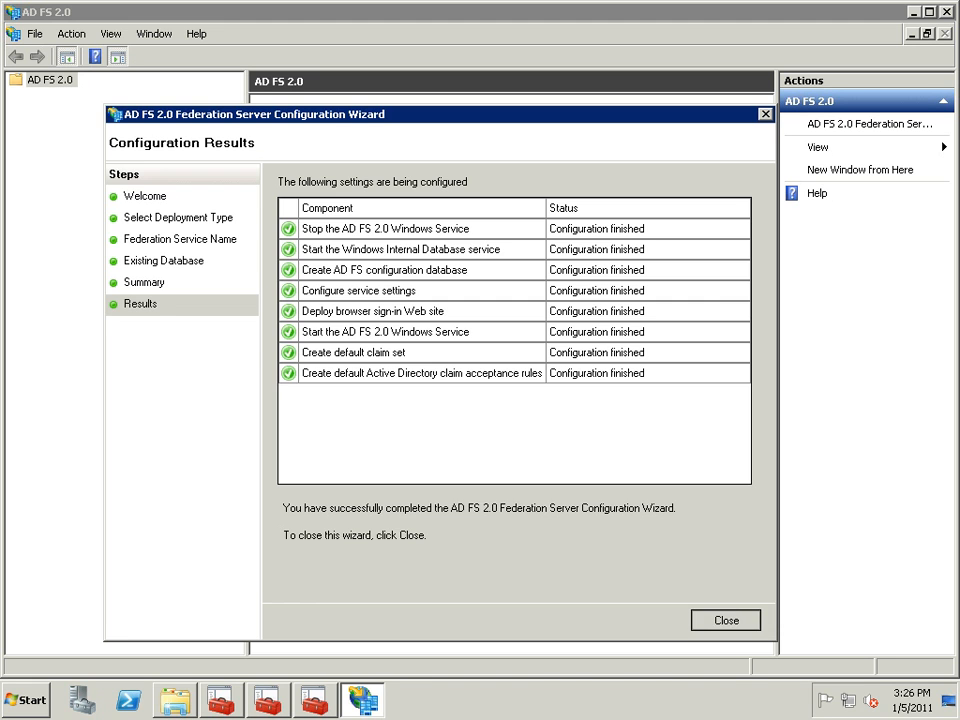
key("Return")
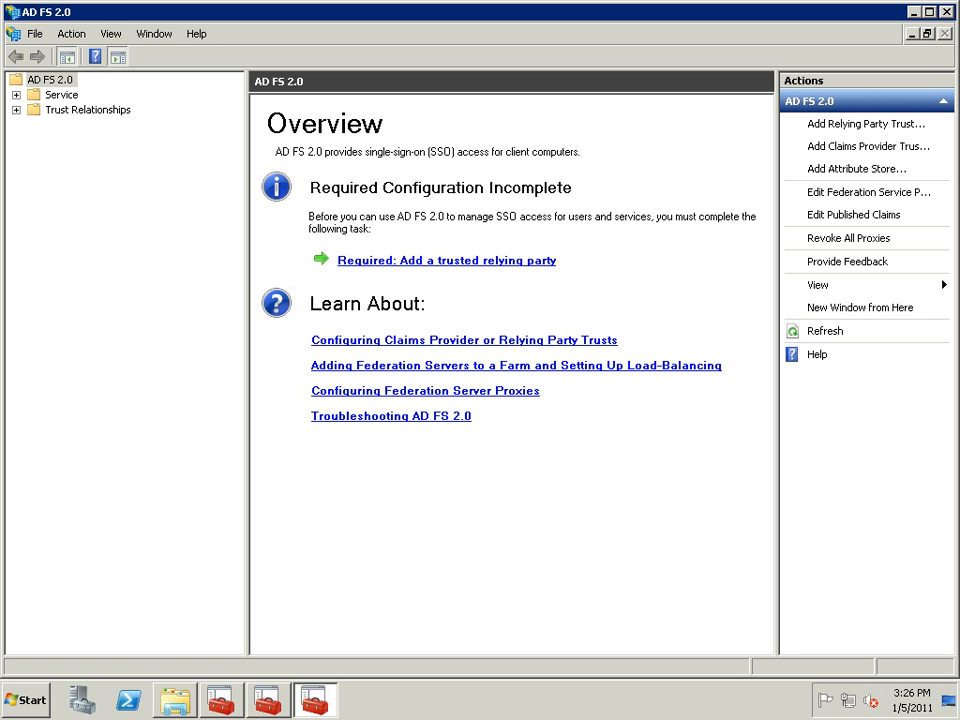
key("super+d")
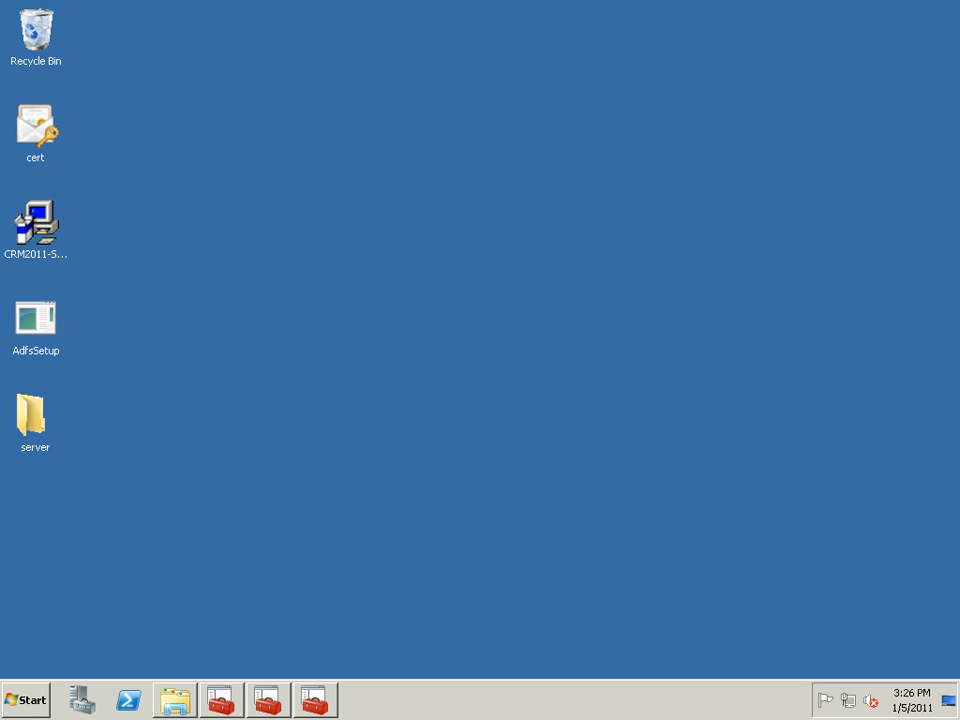
- Open the hosts file from the etc folder with Notepad
key("alt+Tab")
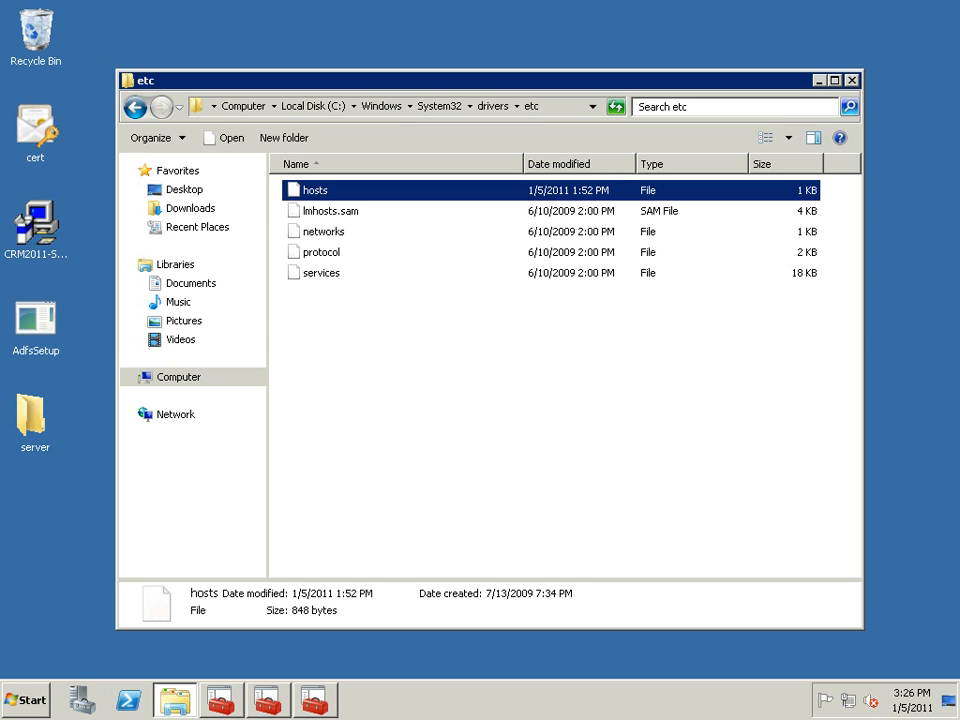
double_click(315, 190)
left_click(300, 260)
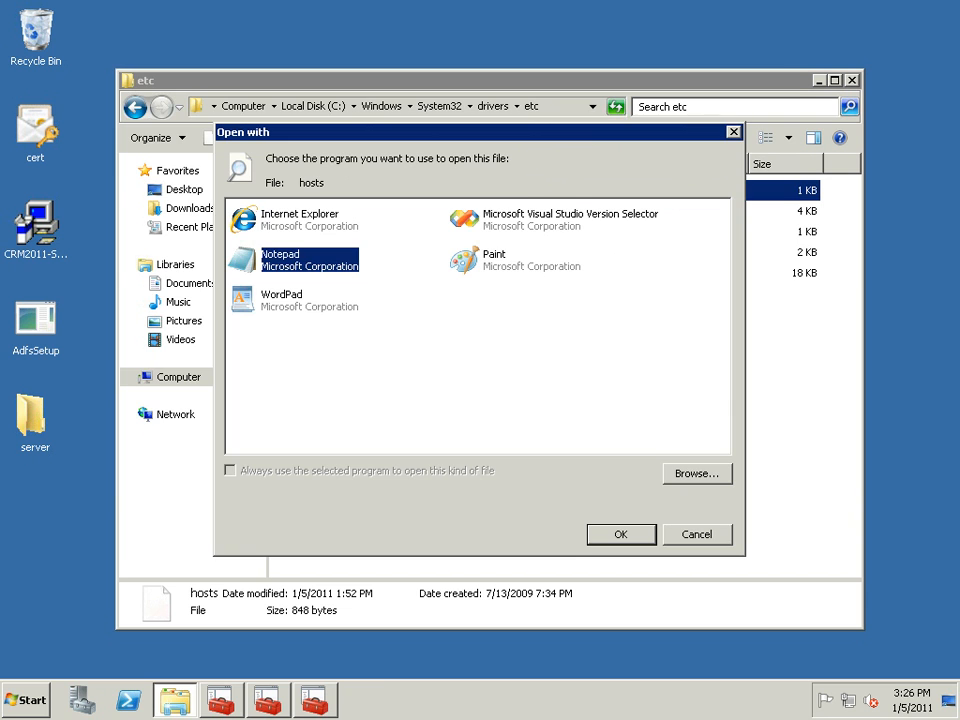
key("Return")
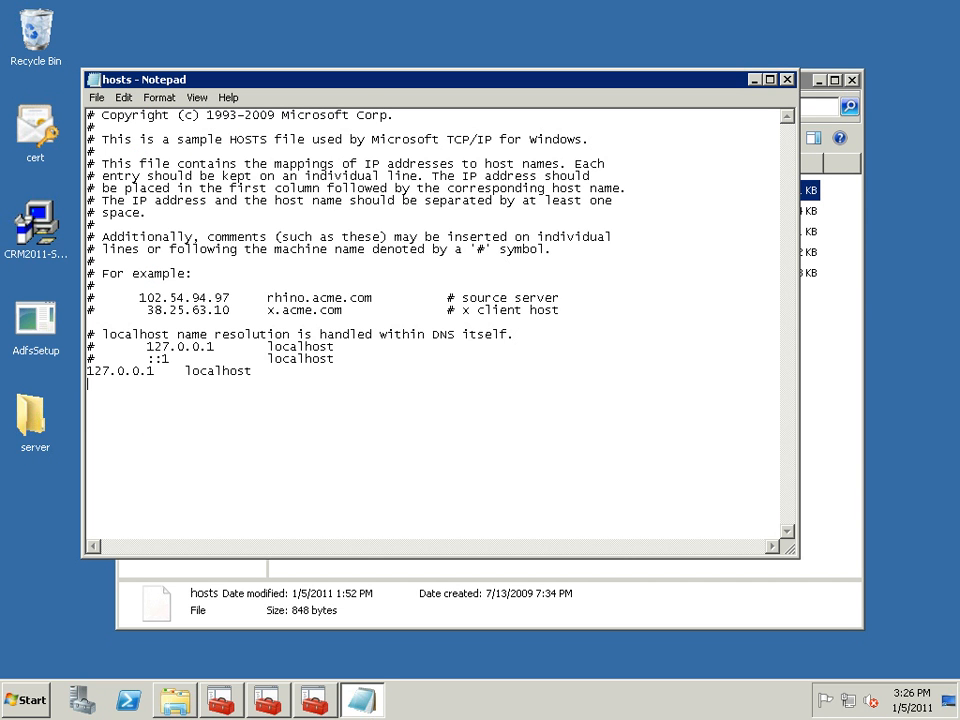
key("super")
- Run ipconfig /all in cmd to reveal IPv4 address 10.125.169.85 beside the hosts file
type("ip")
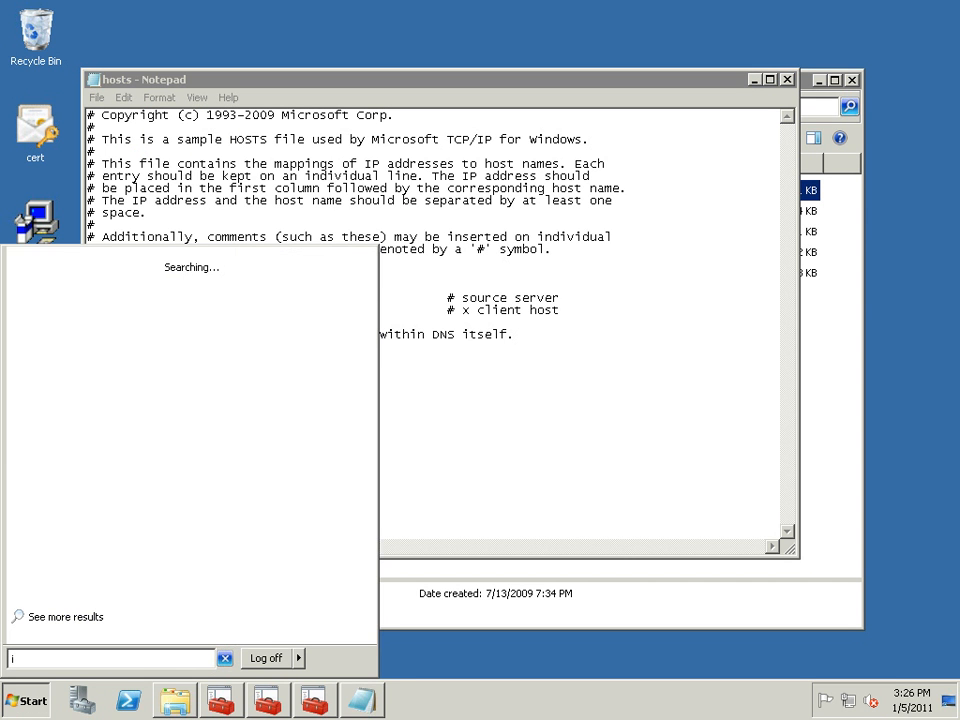
key("BackSpace")
key("BackSpace")
type("cmd")
key("Return")
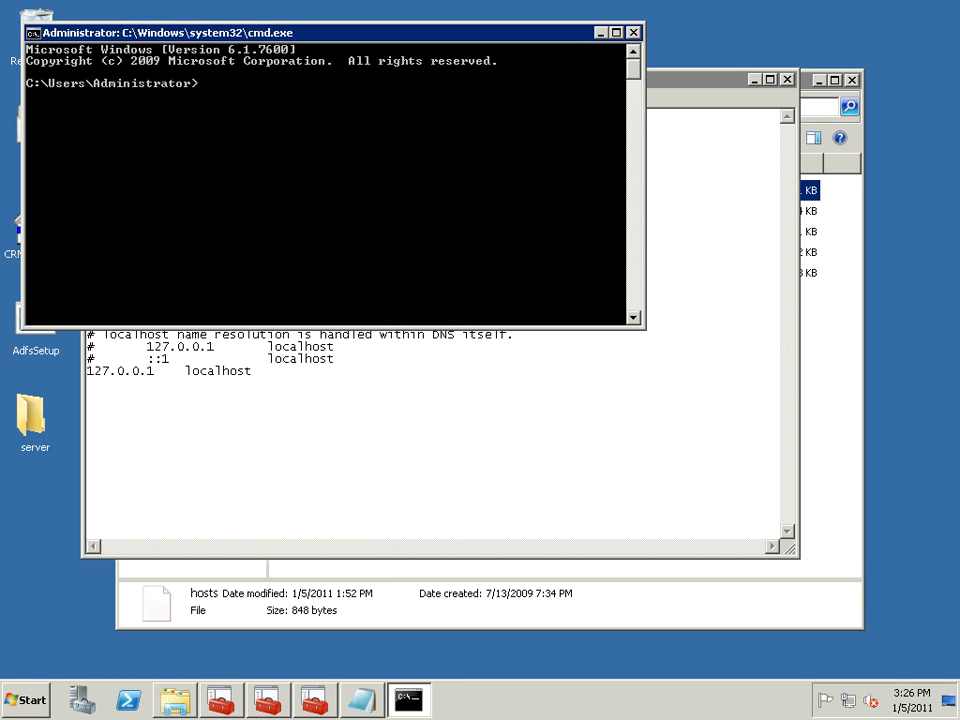
type("ipconfig")
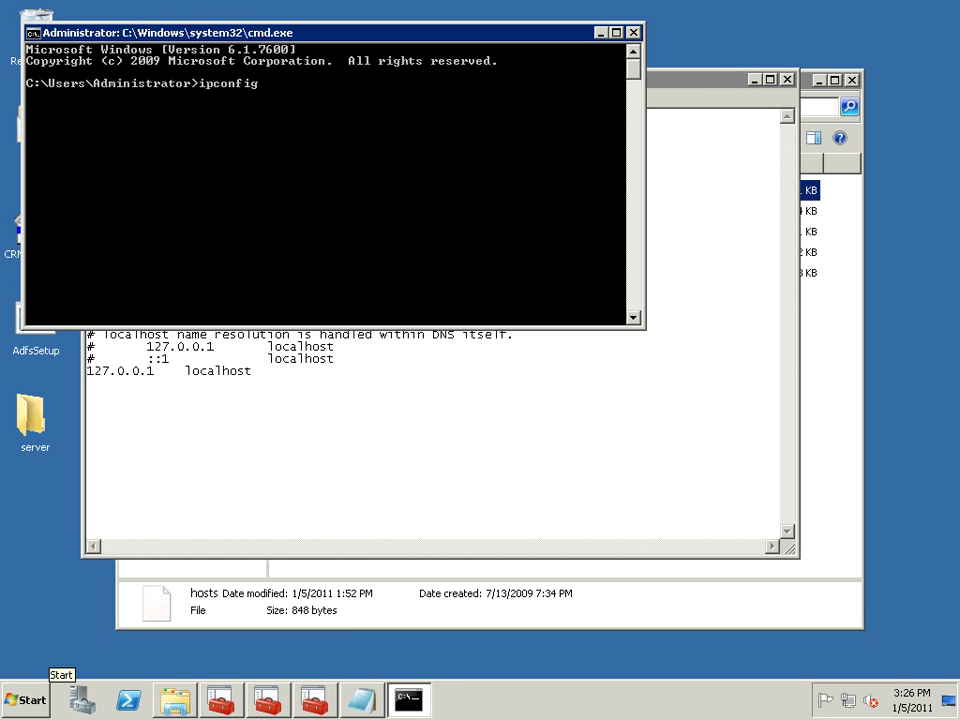
type(" /all")
key("Return")
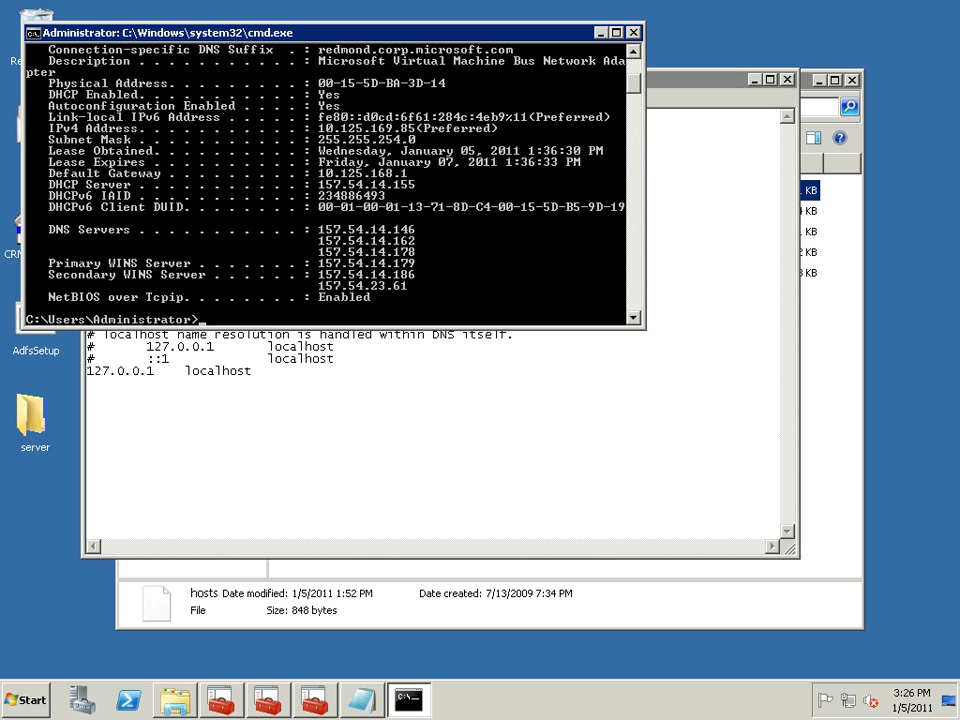
left_click(325, 527)
left_click_drag(400, 79, 398, 188)
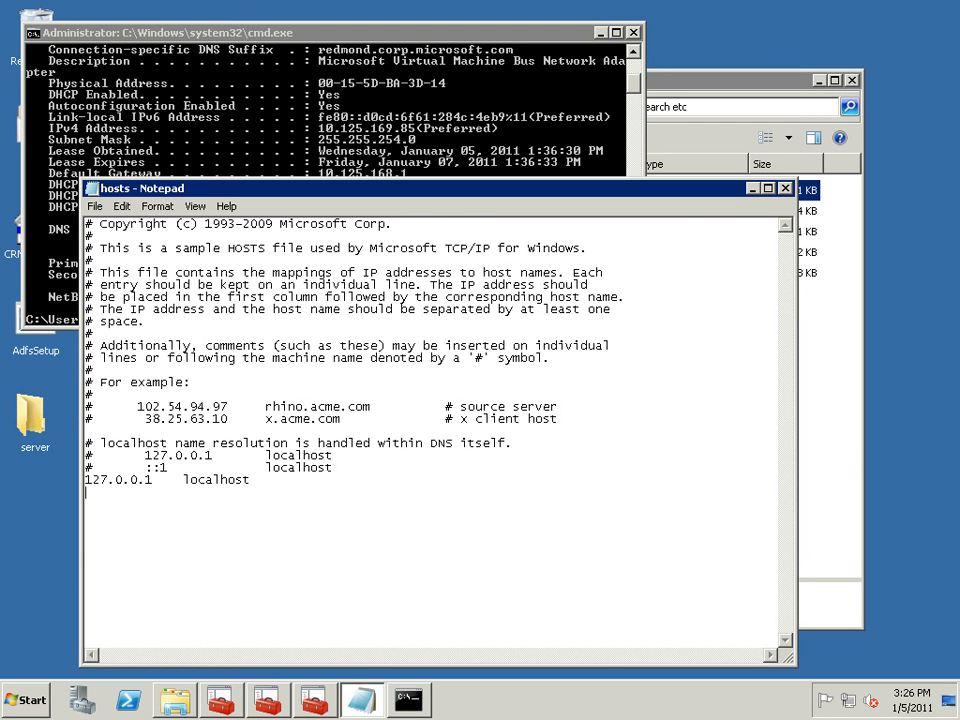
- Add '10.125.169.85 sts1.contoso.com' to hosts, save it, and close Command Prompt
type("10.125.169.85  sts1.c")
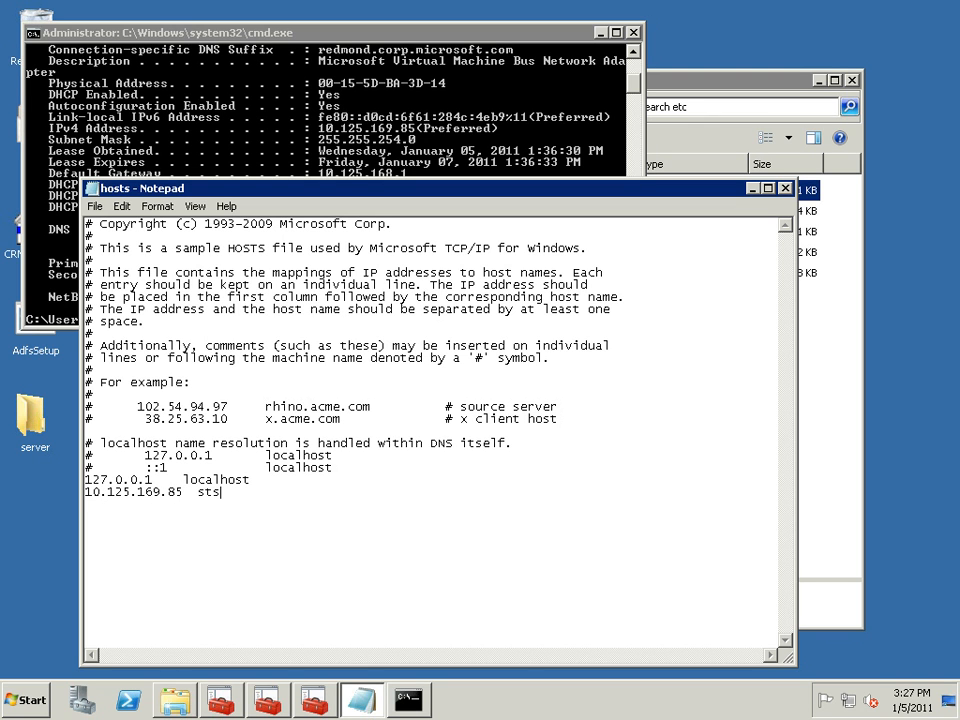
type("ontoso.com")
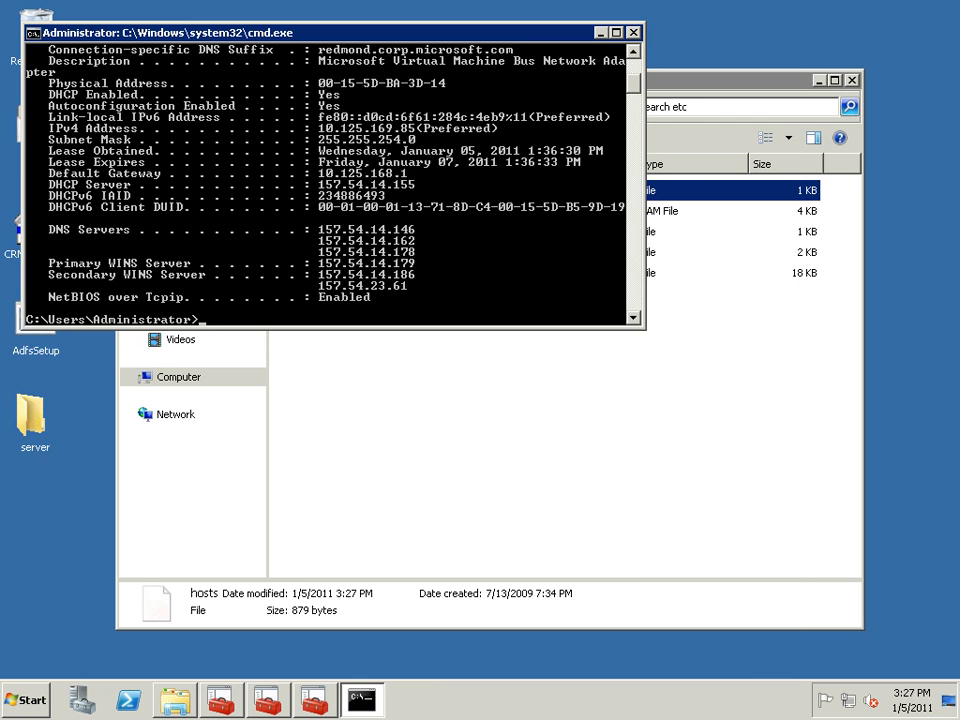
key("alt+F4")
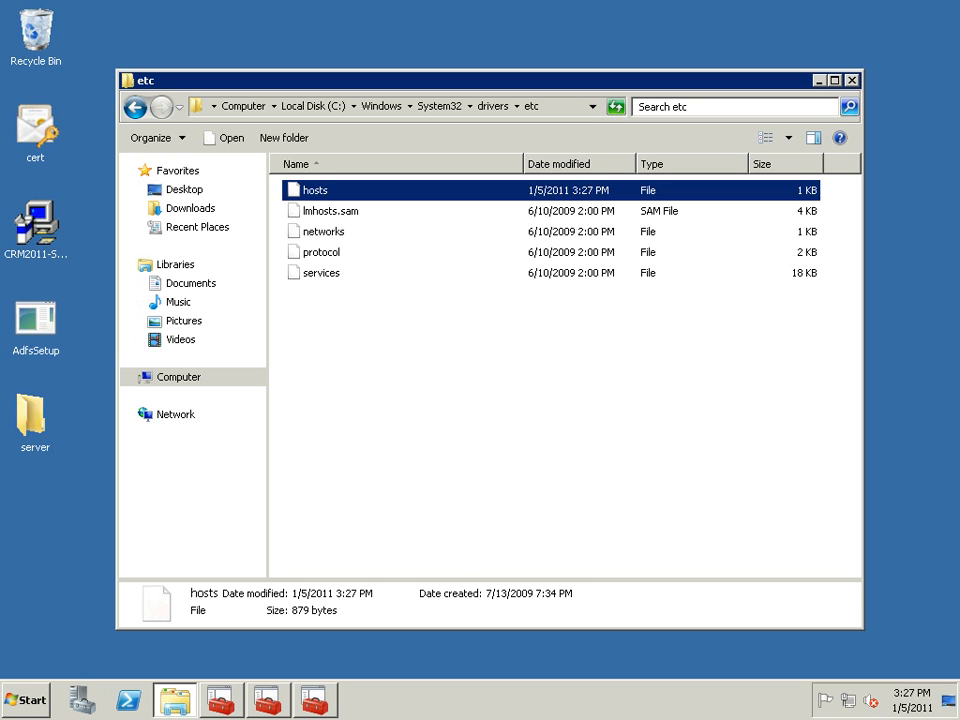
left_click(26, 700)
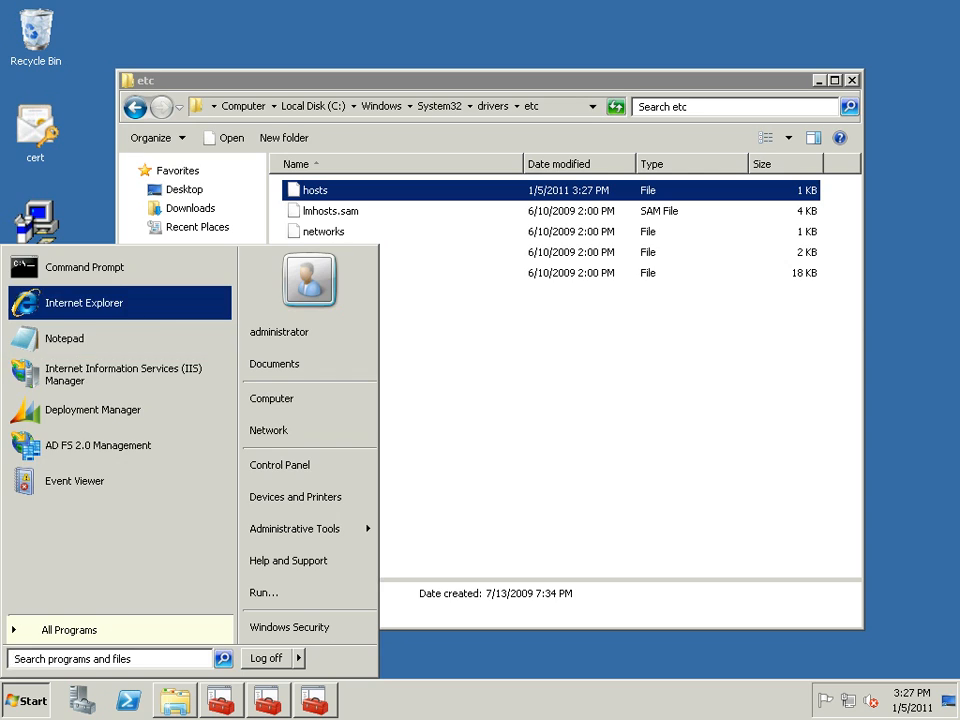
left_click(84, 303)
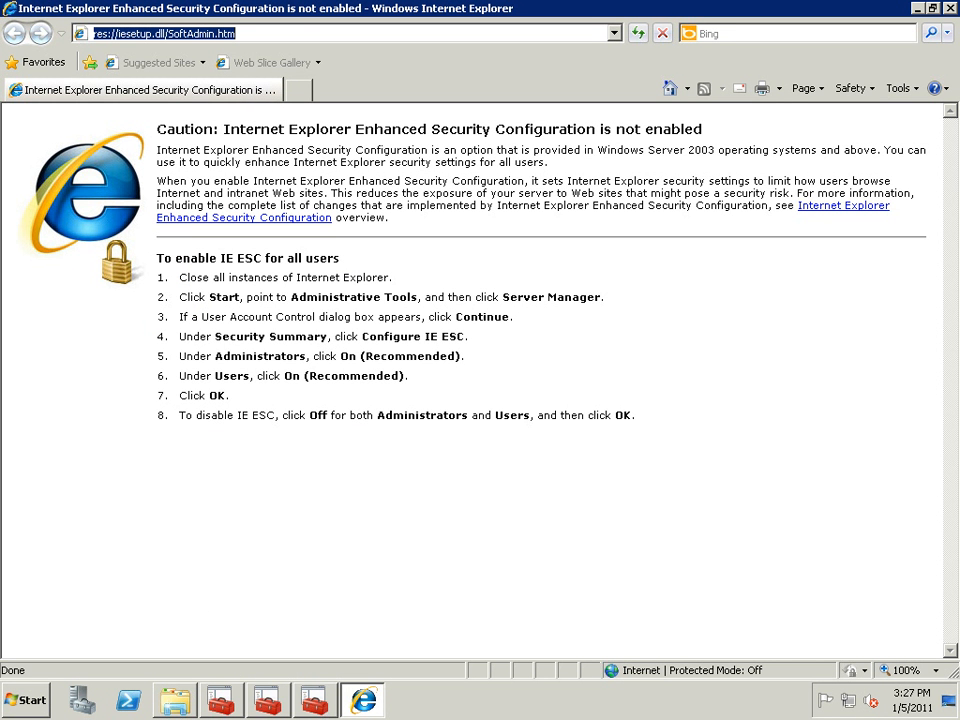
type("https://")
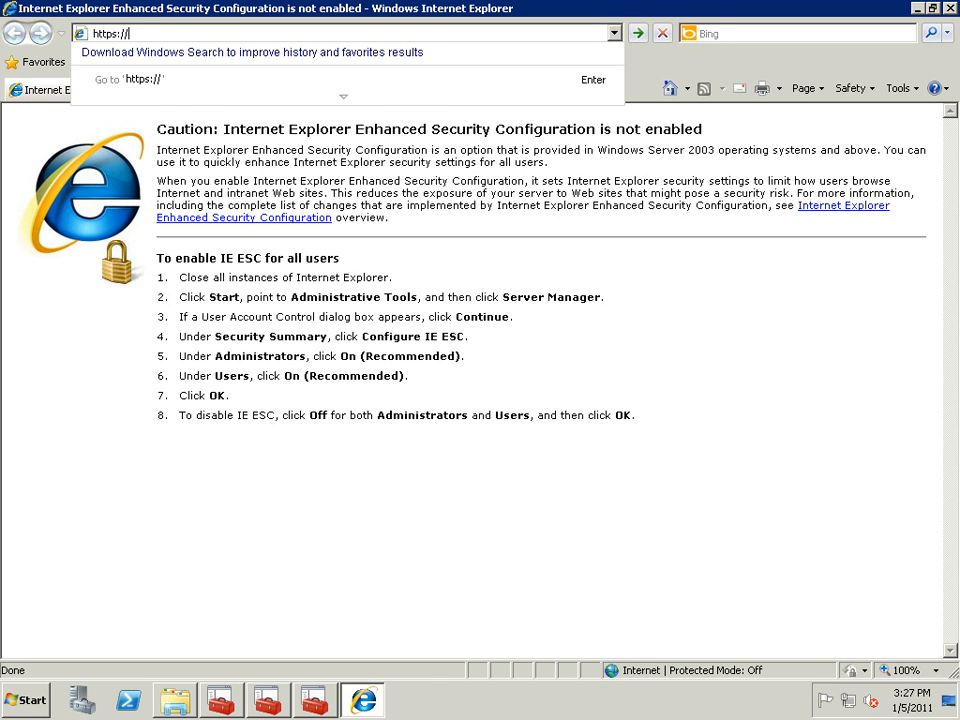
type("sts1")
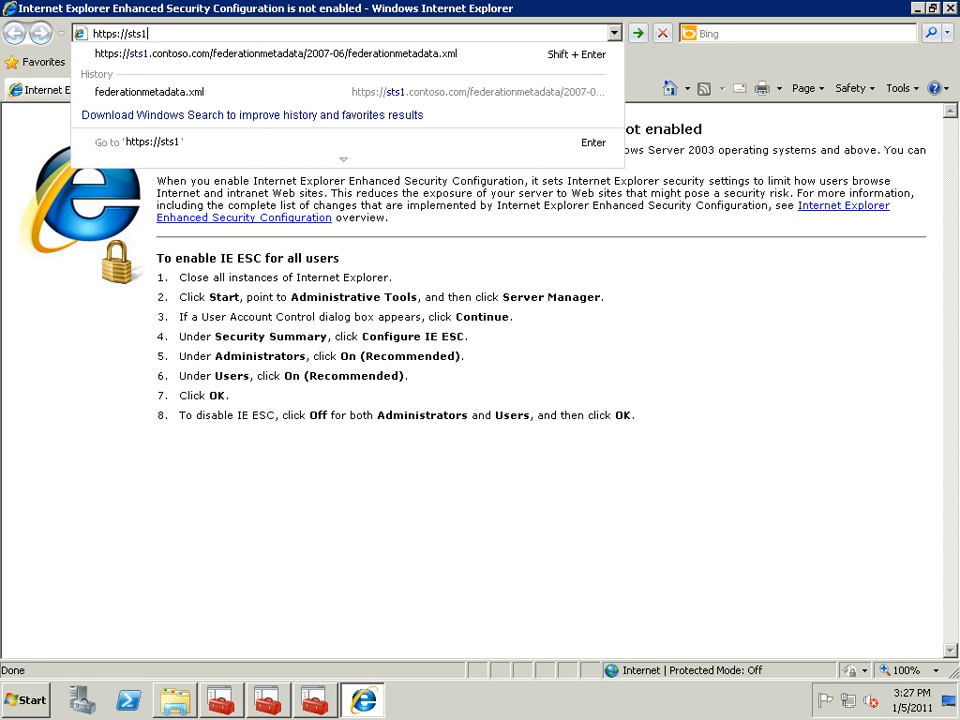
key("Down")
key("Return")
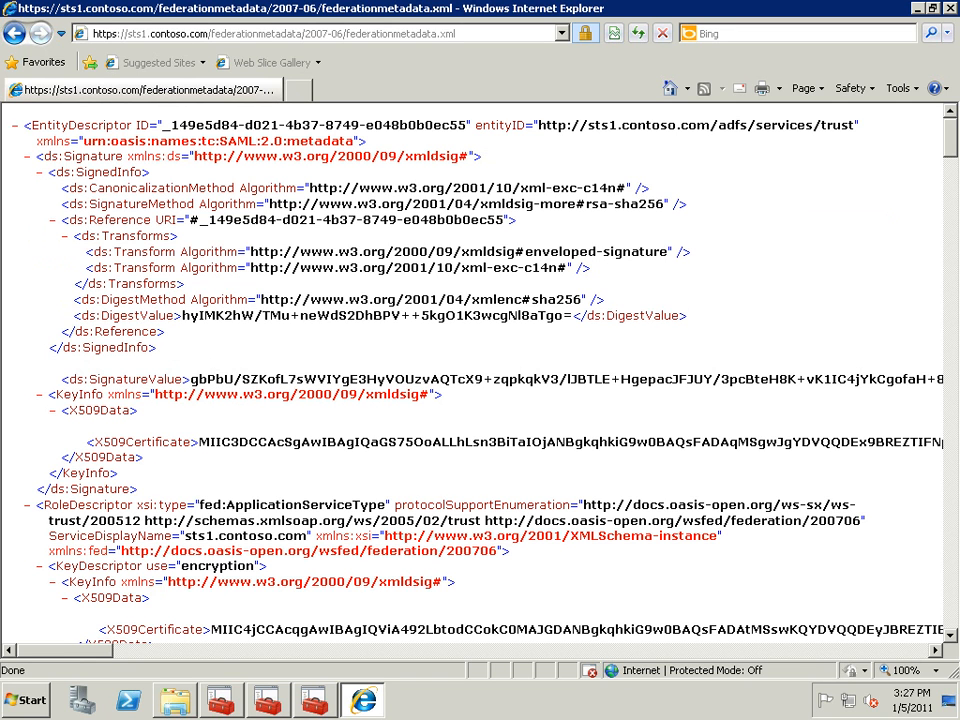
left_click(950, 8)
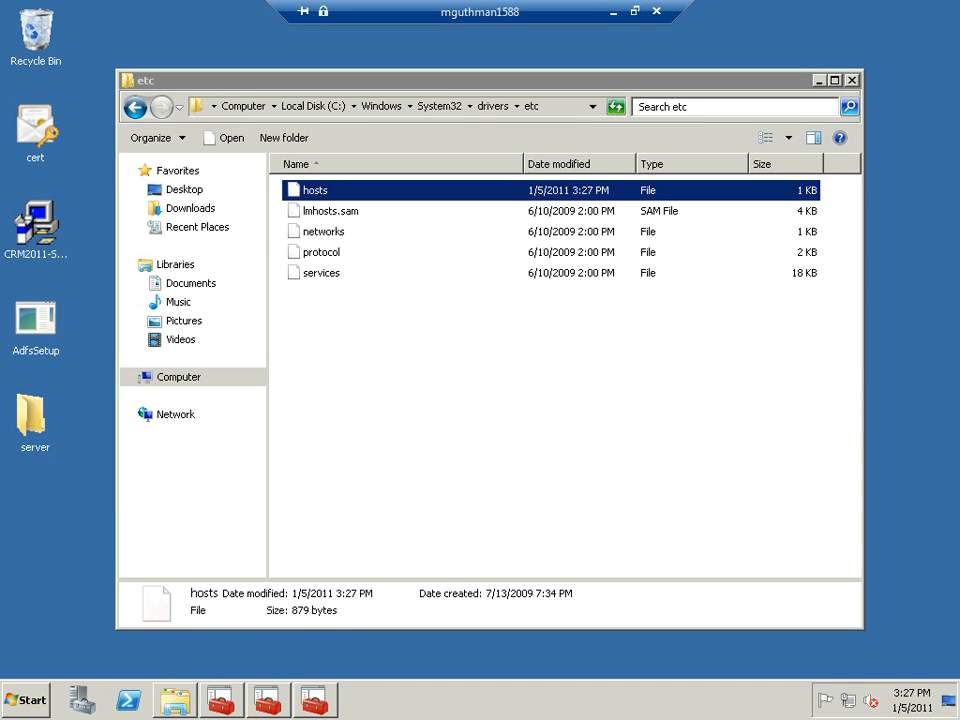
- Open the token-signing certificate's details under Service > Certificates and start Copy to File
left_click(315, 700)
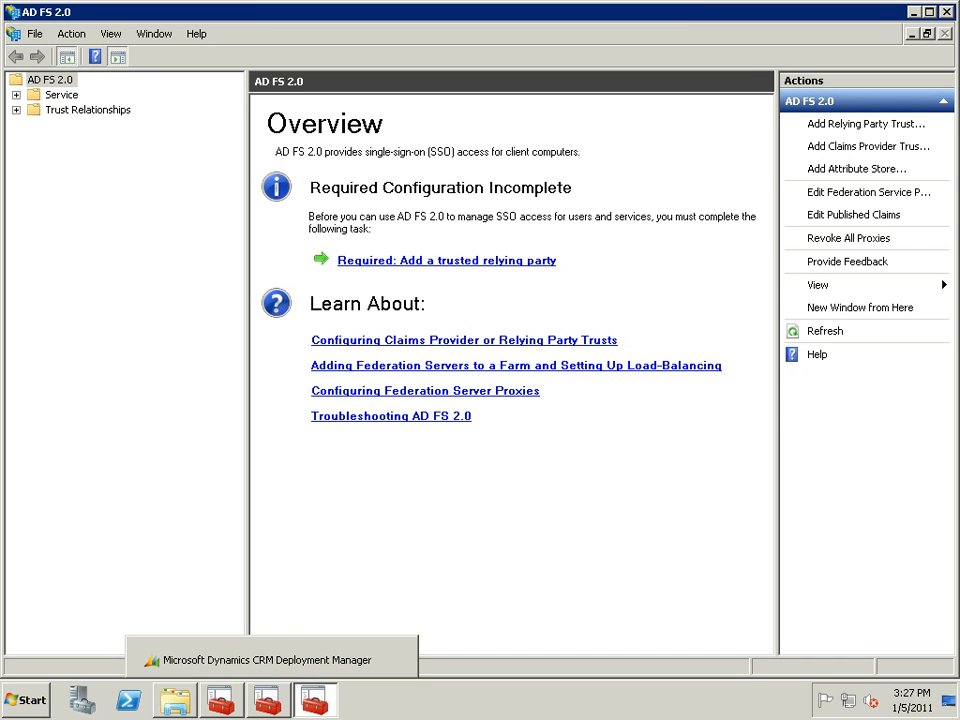
double_click(61, 95)
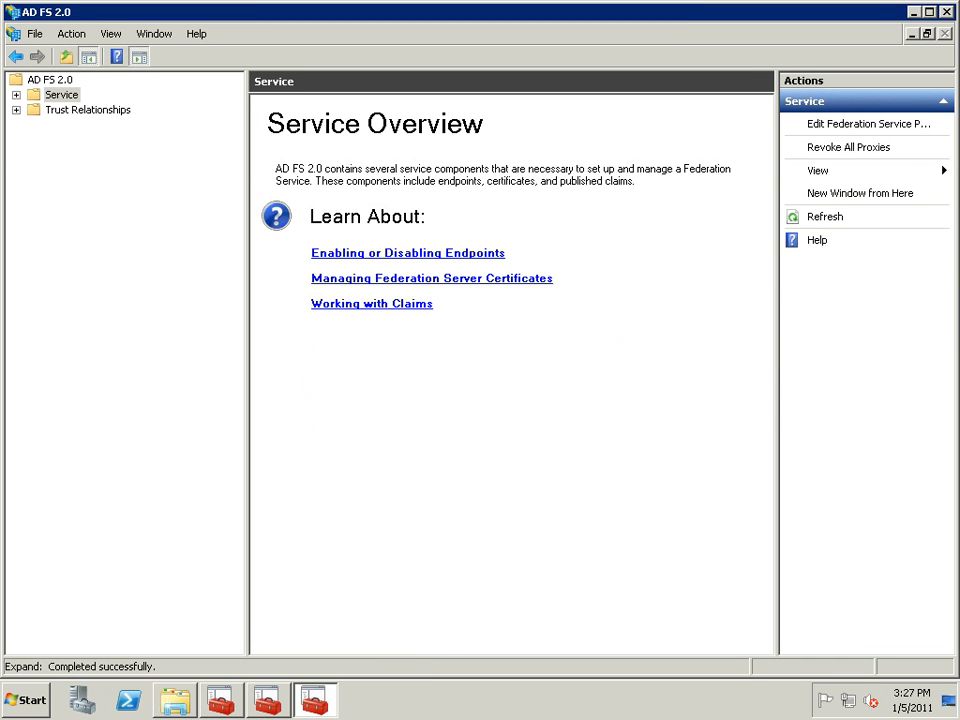
left_click(89, 125)
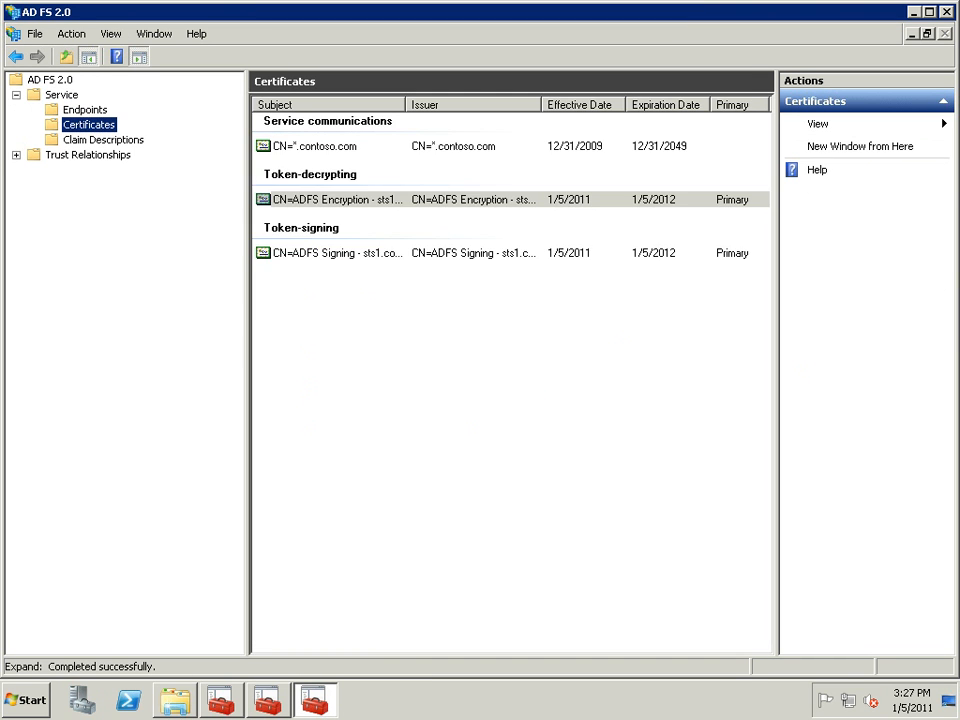
left_click(337, 253)
right_click(317, 252)
left_click(365, 264)
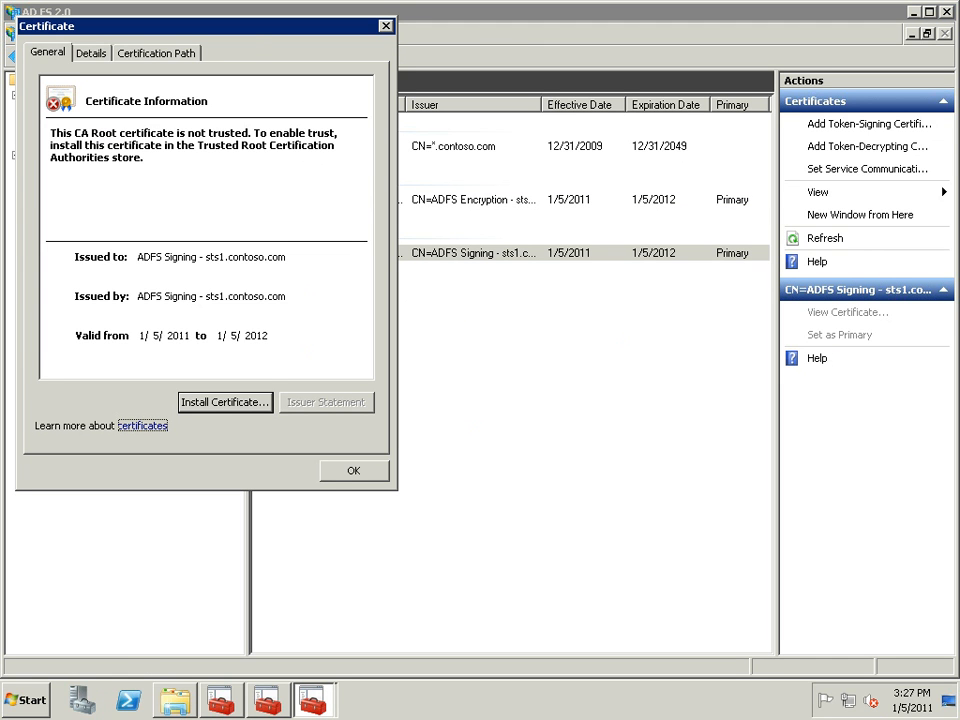
left_click(91, 53)
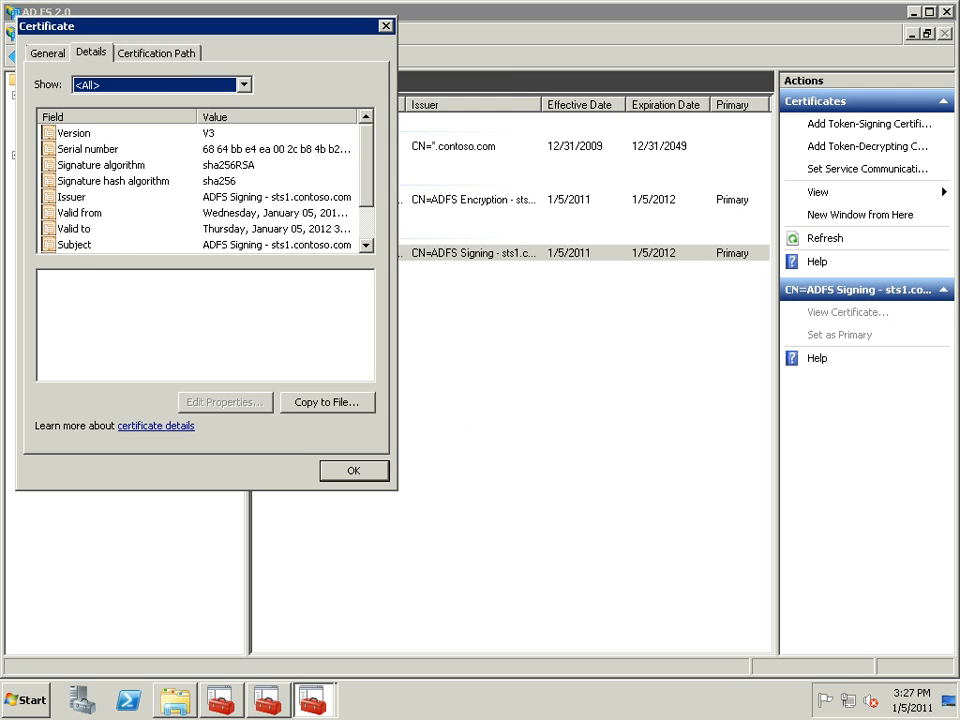
left_click(327, 402)
- Export it in DER binary format to the Desktop as signingcert.cer
key("Return")
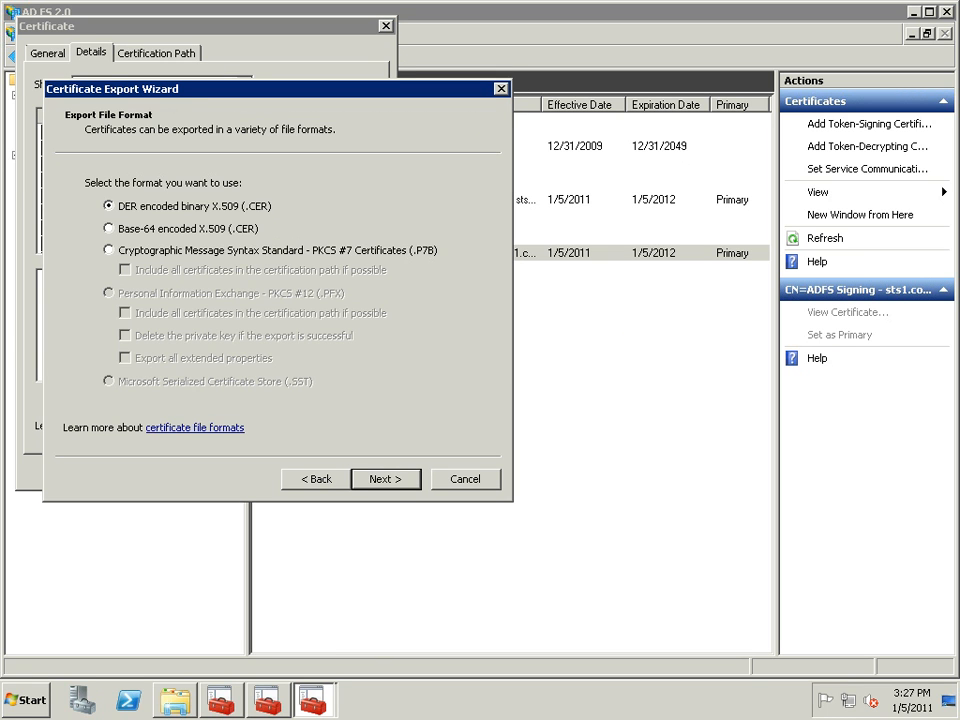
key("Return")
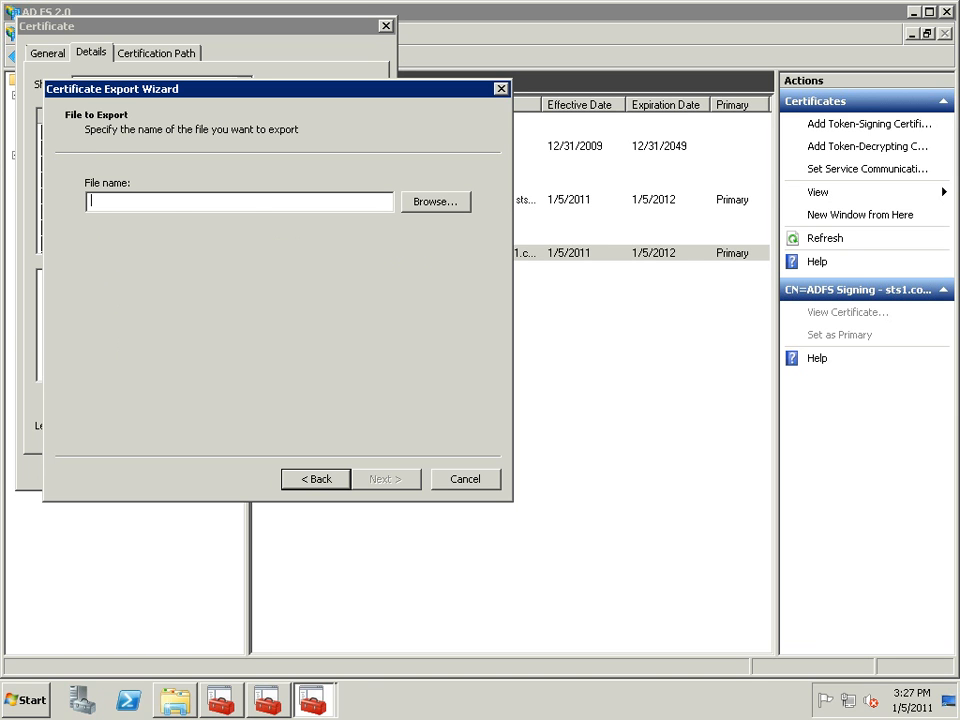
type("signingcert")
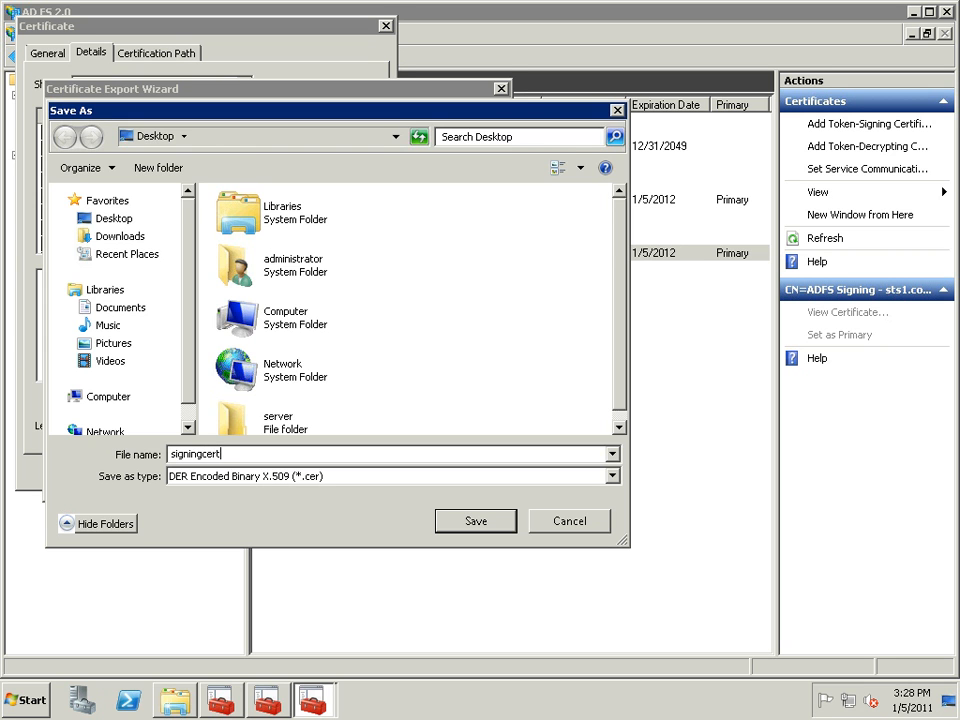
key("Return")
key("Return")
key("Return")
key("Return")
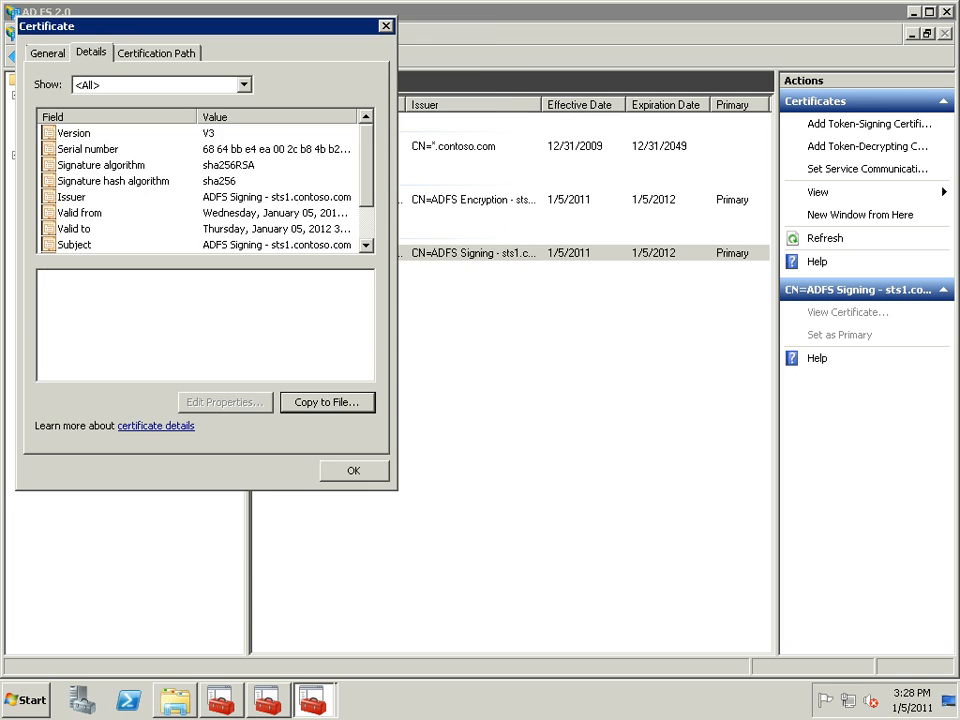
key("Return")
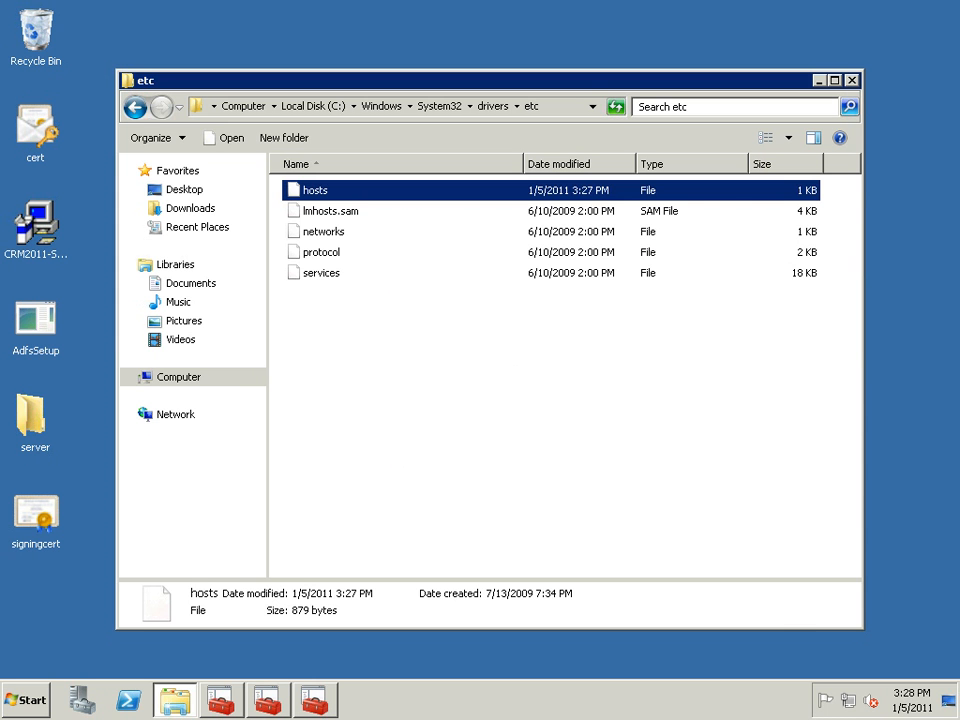
- Start the import wizard on Trusted Root Certification Authorities\Certificates
left_click(540, 420)
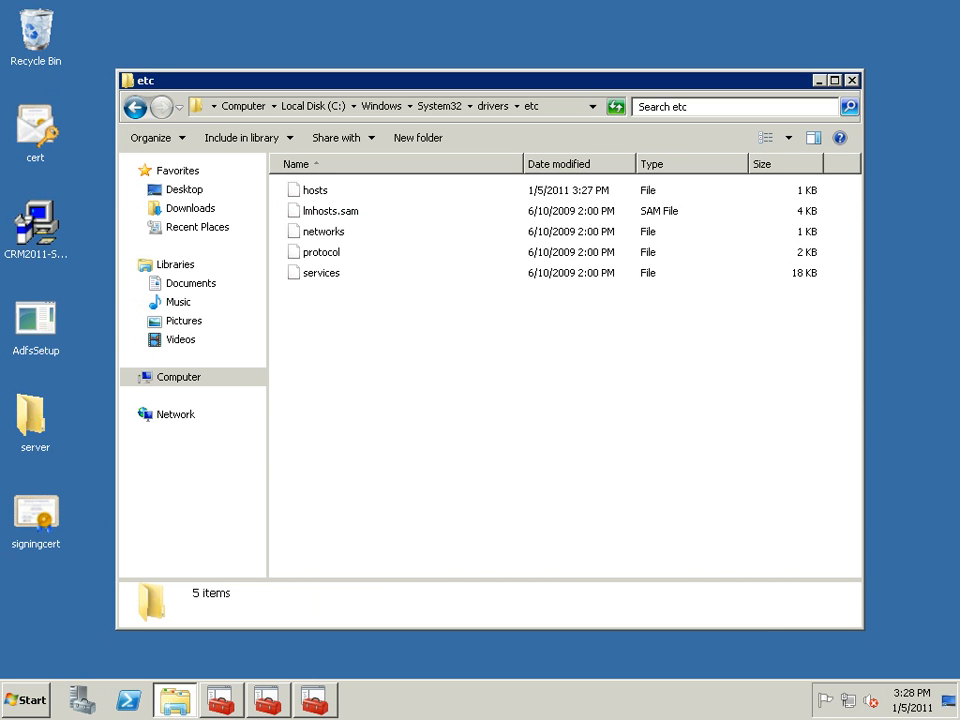
left_click(221, 701)
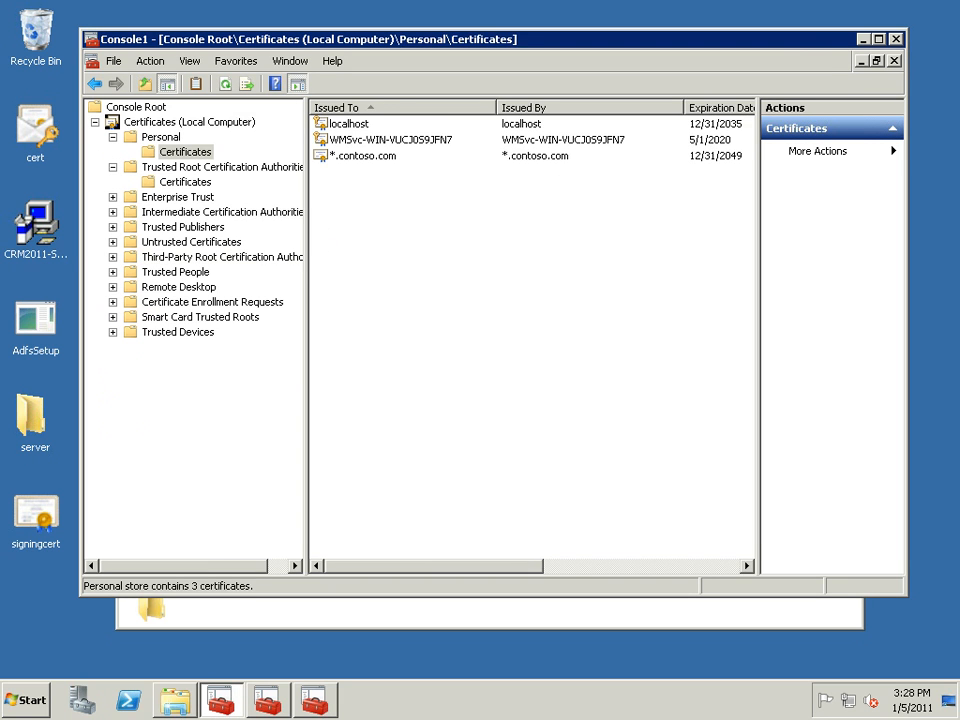
left_click(189, 122)
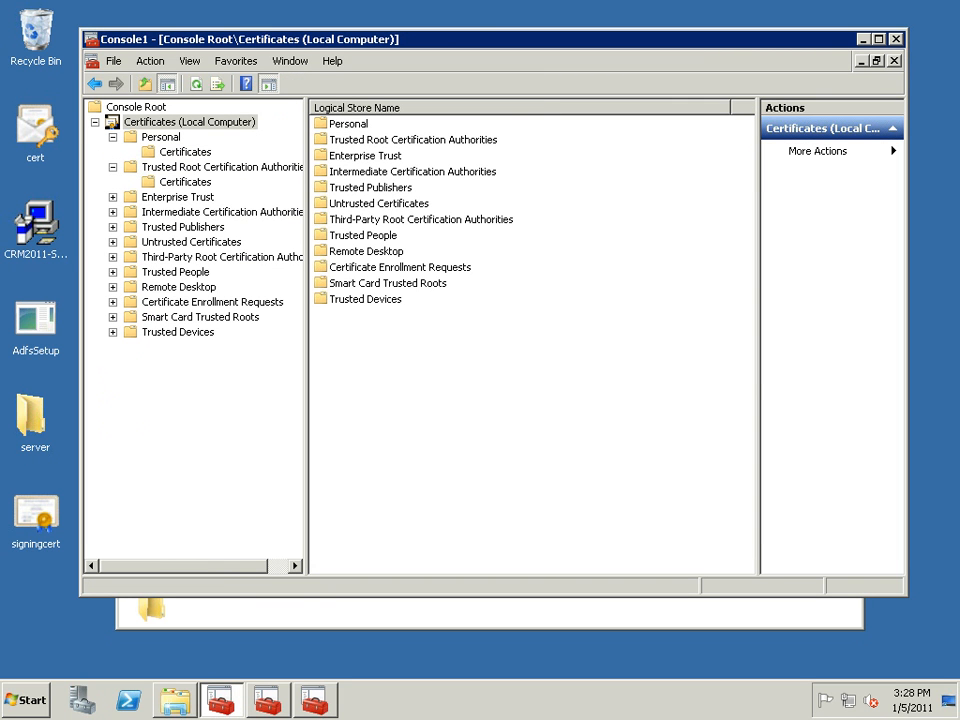
left_click(185, 182)
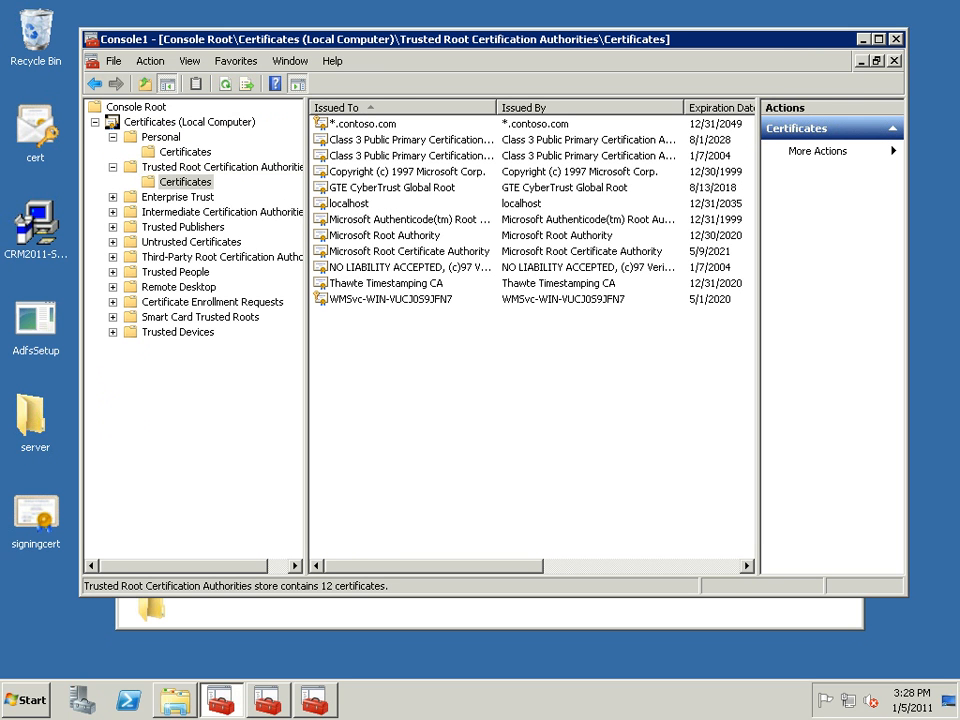
right_click(184, 182)
mouse_move(214, 191)
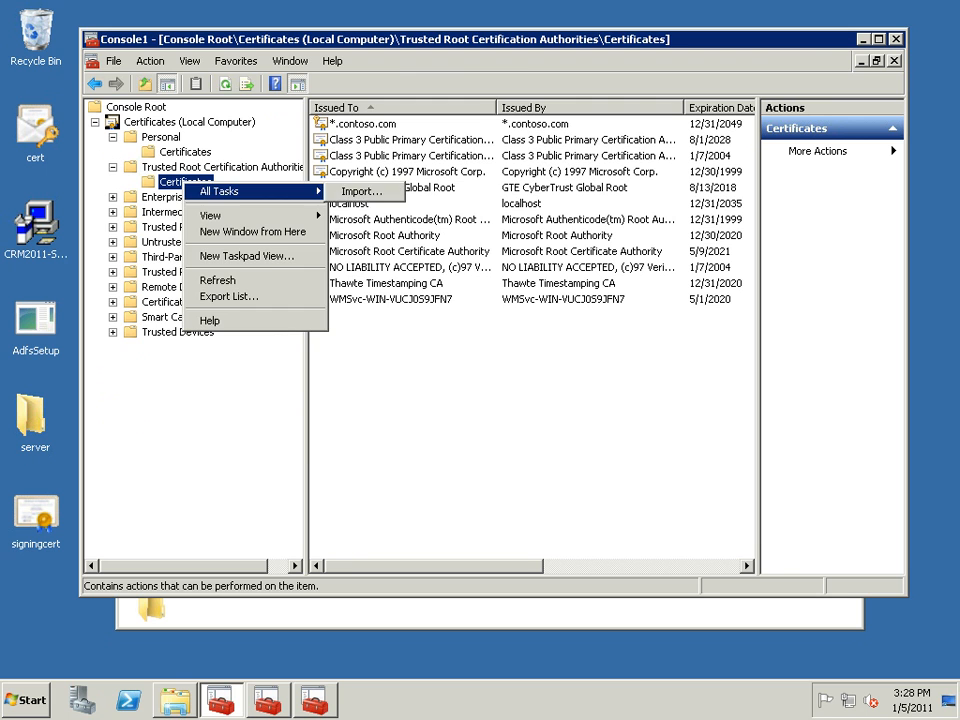
left_click(350, 191)
key("Return")
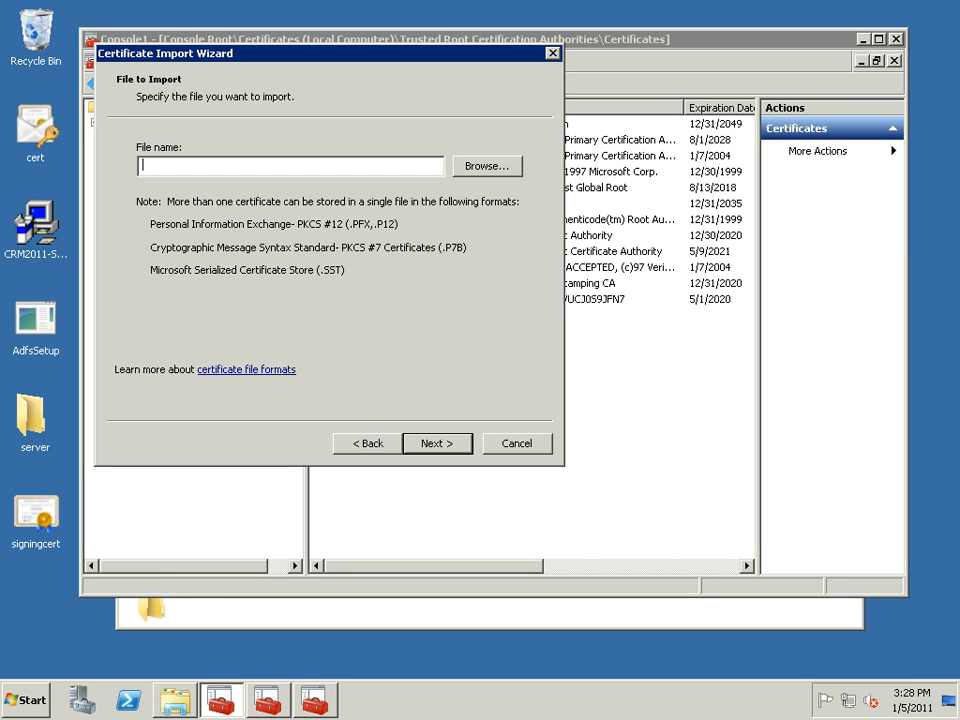
- Import signingcert.cer from the Desktop, check the ADFS Signing certificate, and minimize Console1
left_click(487, 166)
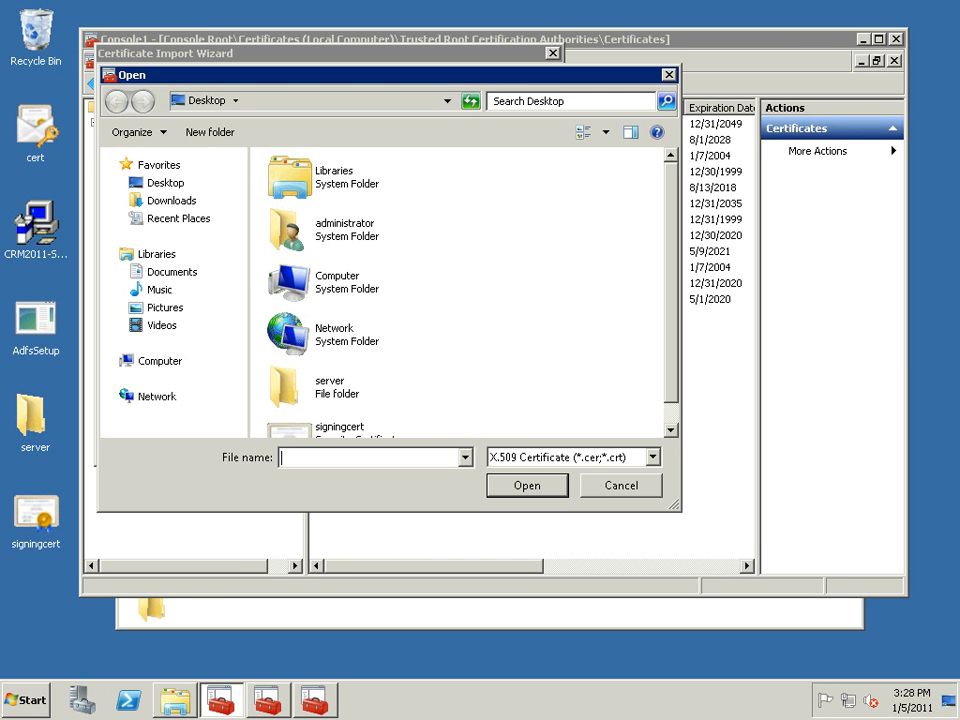
scroll(380, 413, "down", 1)
left_click(358, 413)
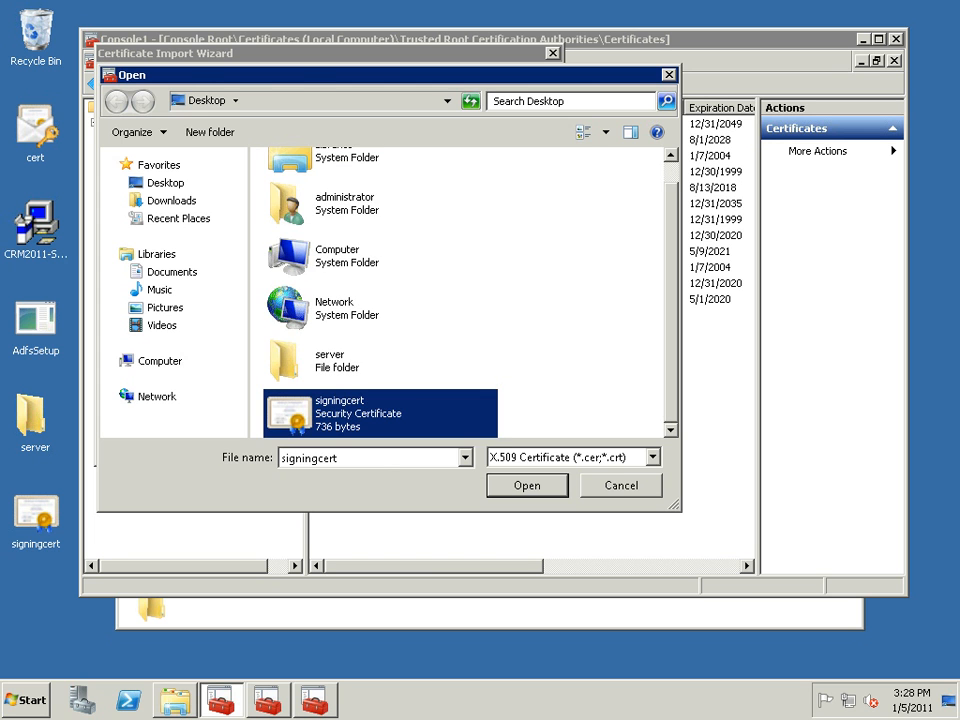
key("Return")
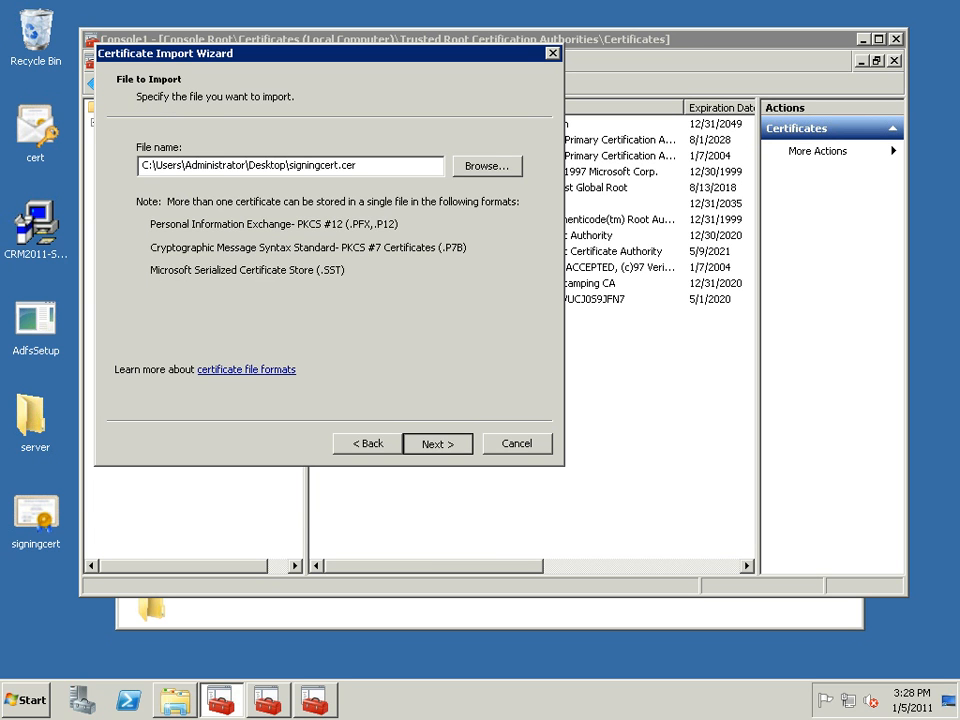
key("Return")
key("Return")
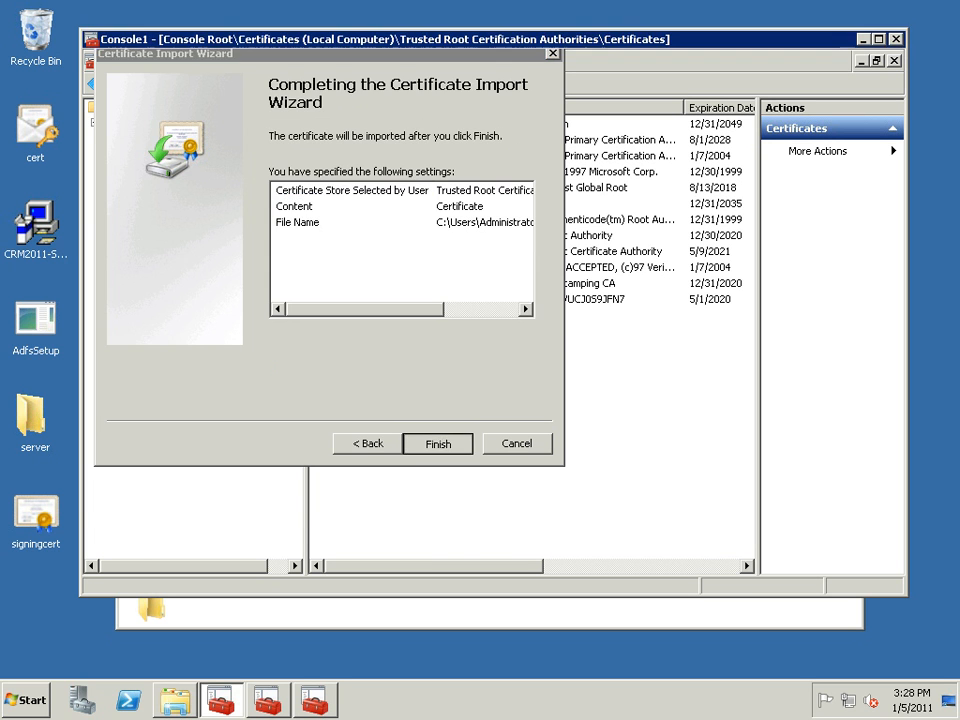
key("Return")
key("Return")
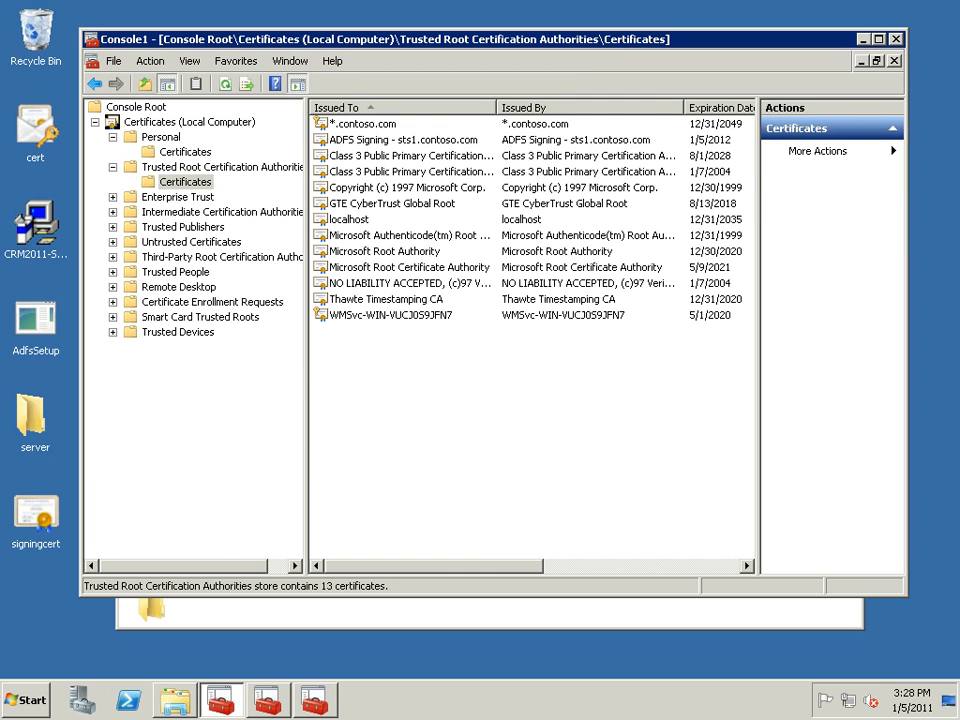
left_click(403, 140)
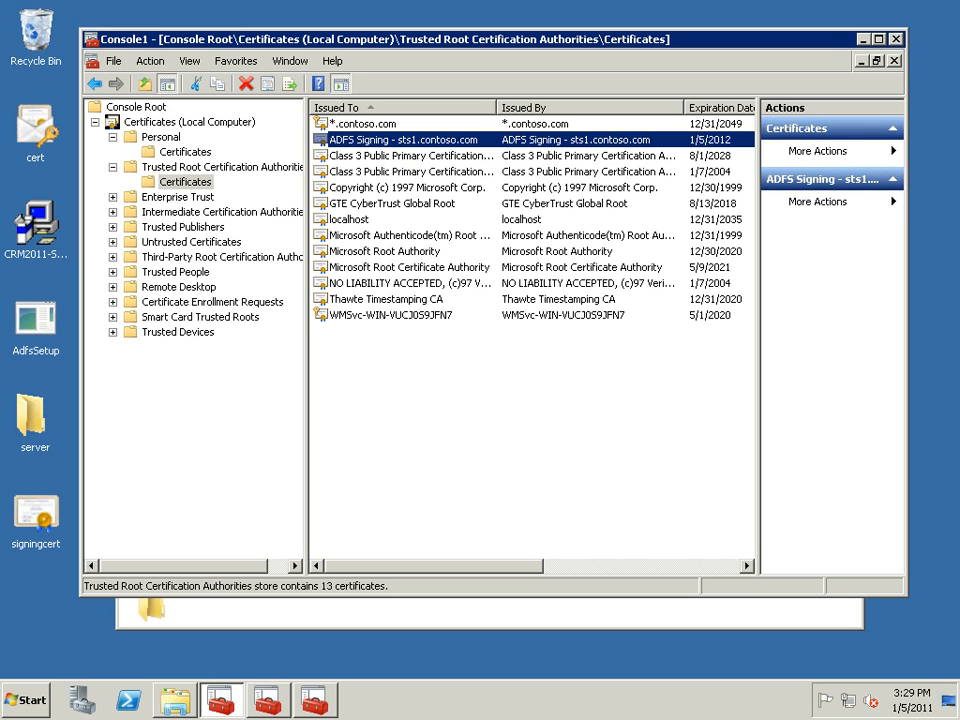
left_click(863, 39)
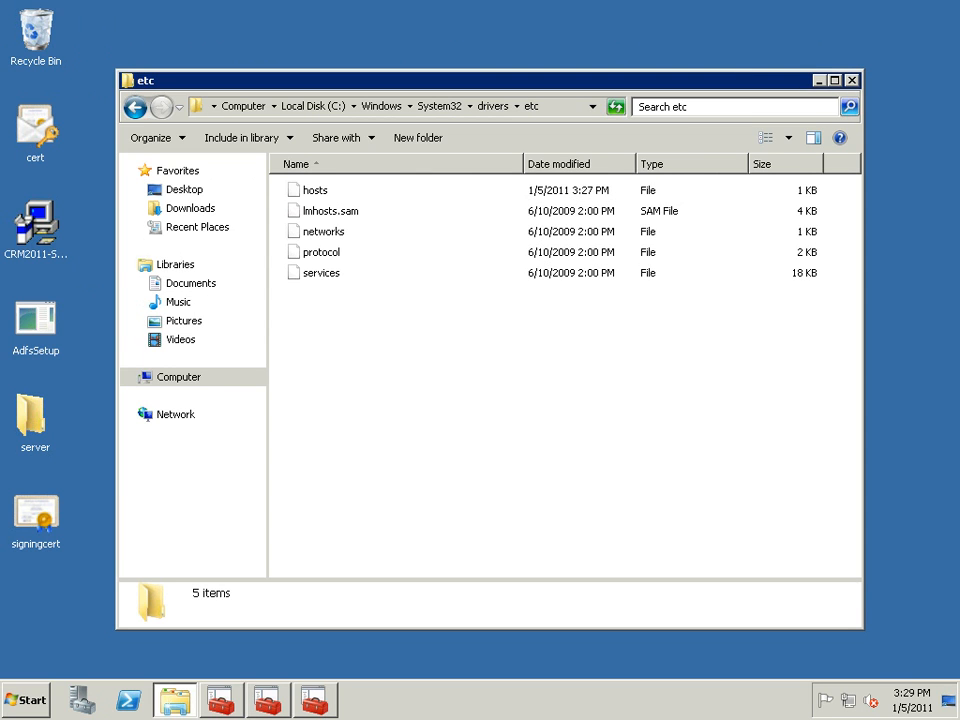
- Launch IIS Manager and select the Microsoft Dynamics CRM site under Sites
key("super")
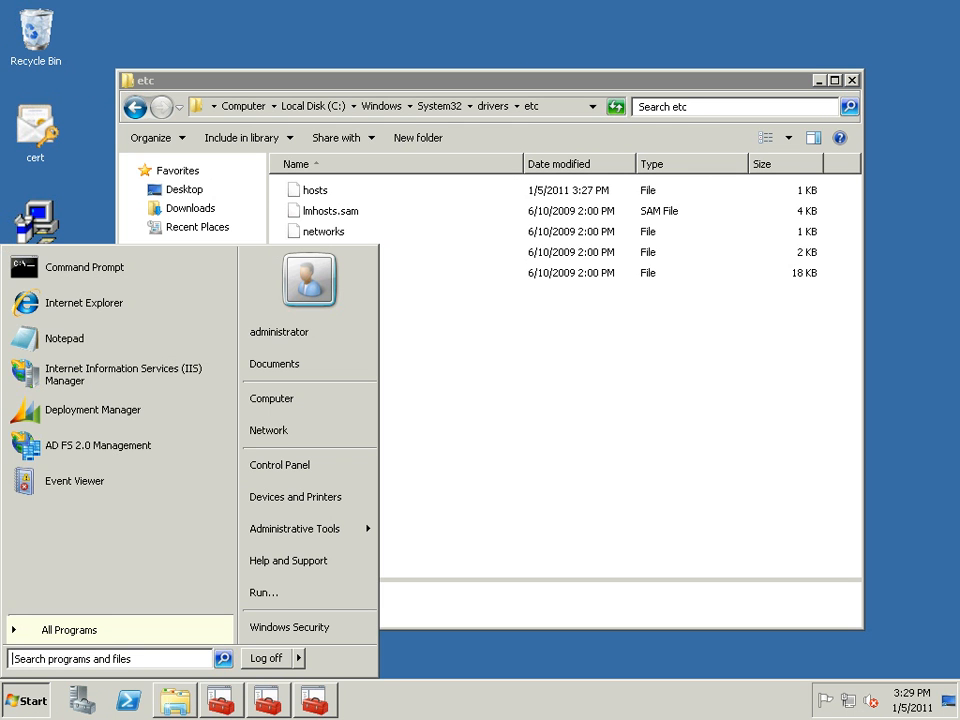
left_click(123, 375)
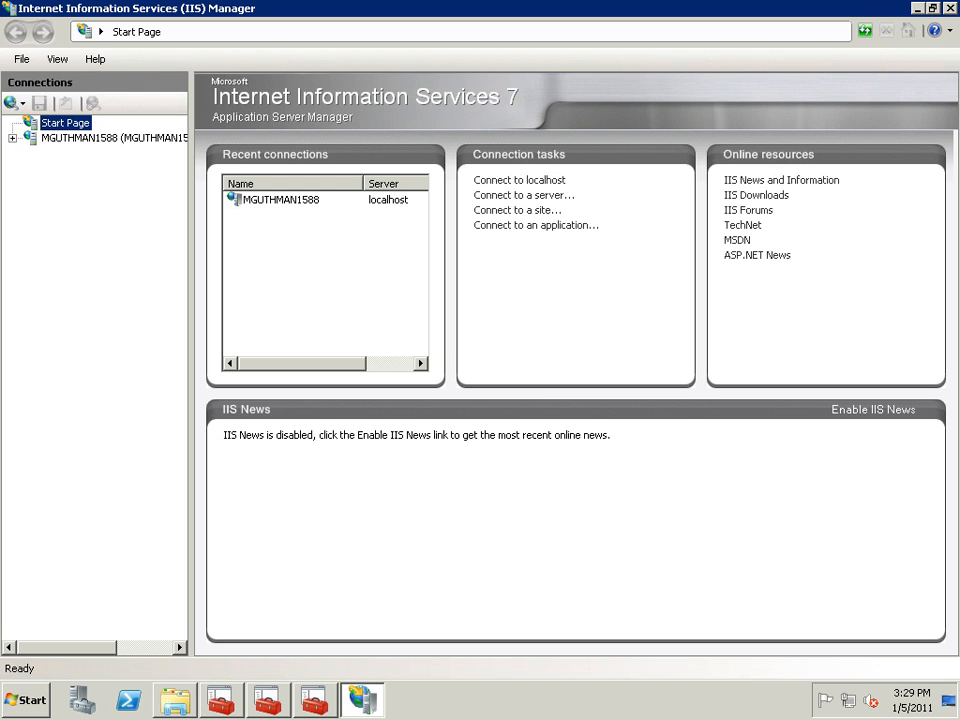
left_click(80, 138)
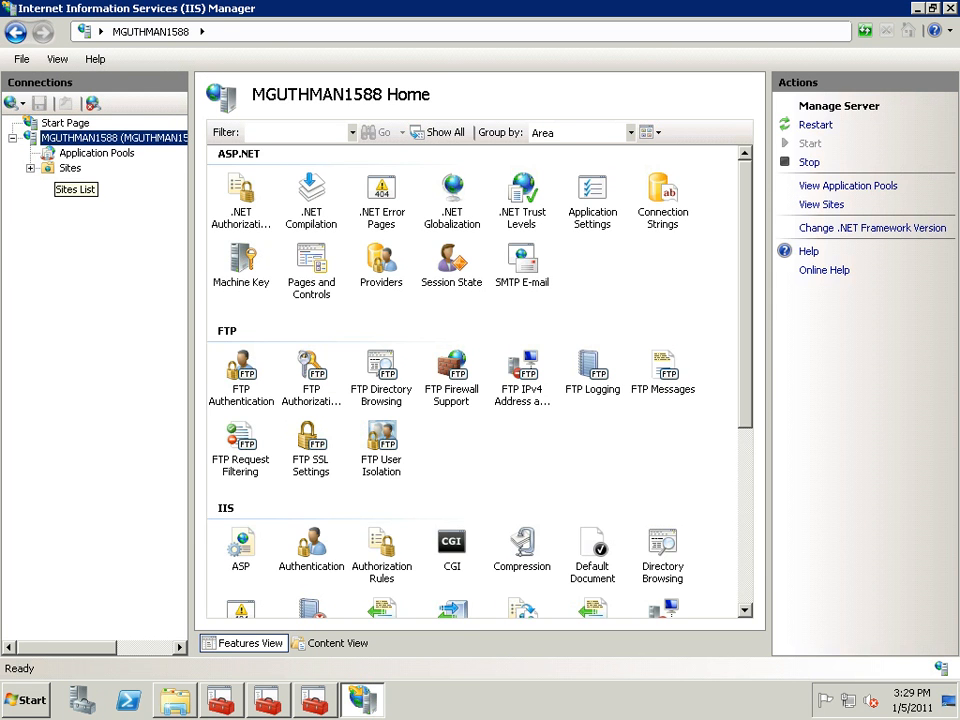
left_click(66, 168)
left_click(30, 168)
left_click(100, 199)
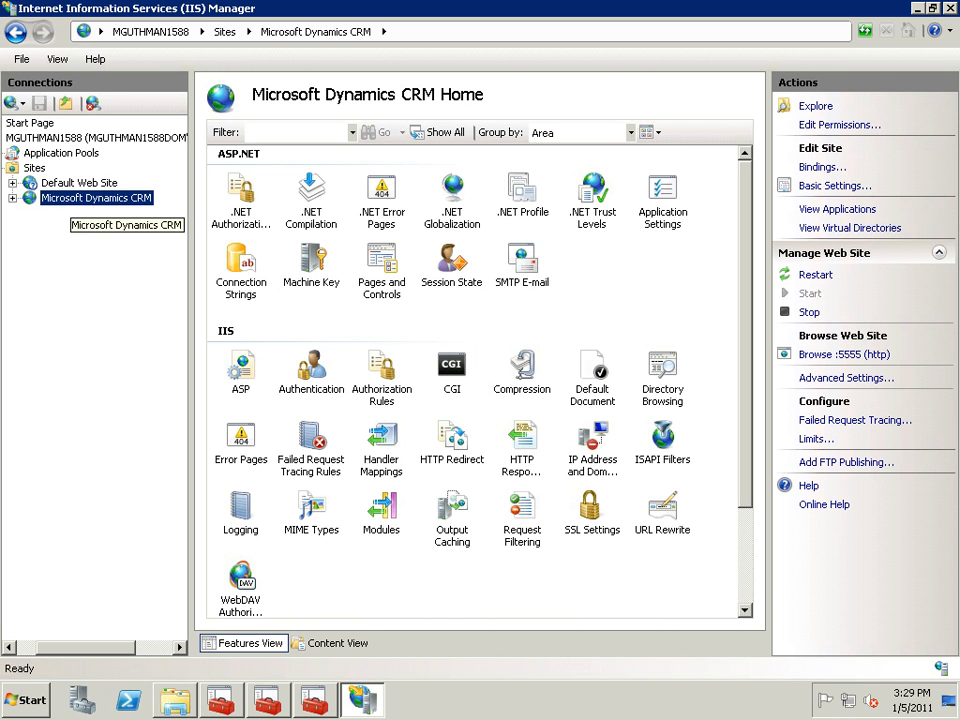
- Add an https site binding on port 444 secured with the *.contoso.com certificate
left_click(822, 167)
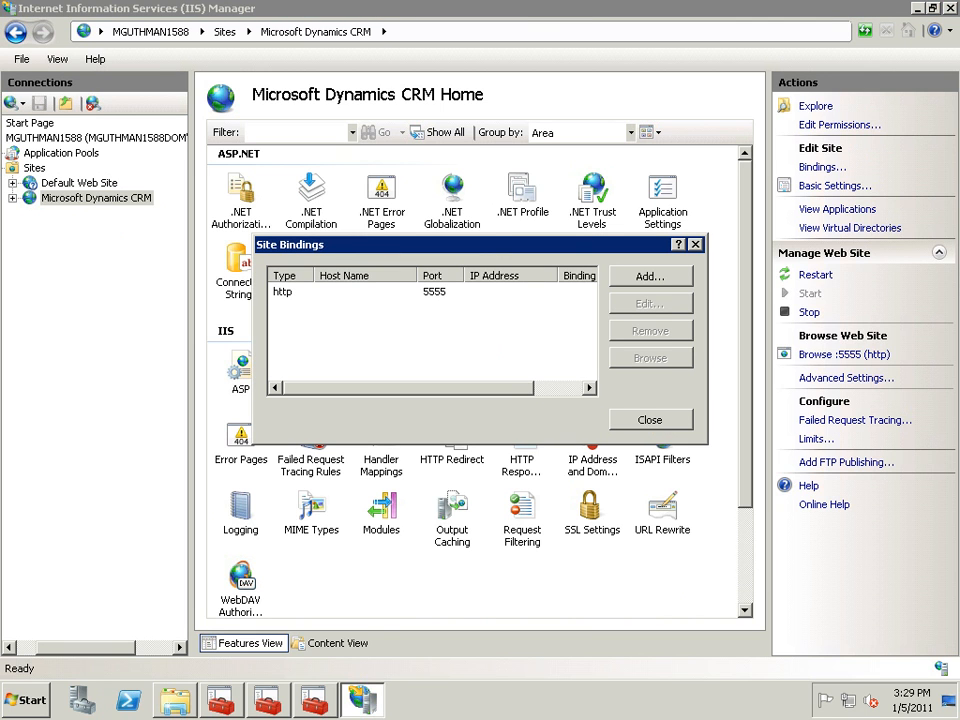
left_click(650, 276)
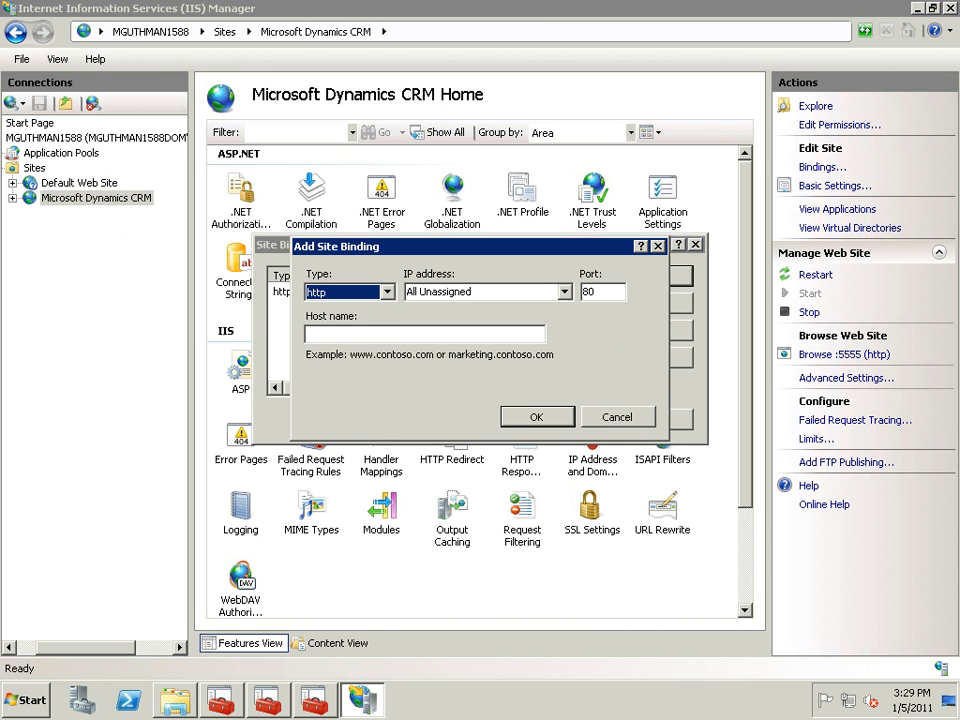
left_click(388, 292)
left_click(318, 321)
left_click(606, 292)
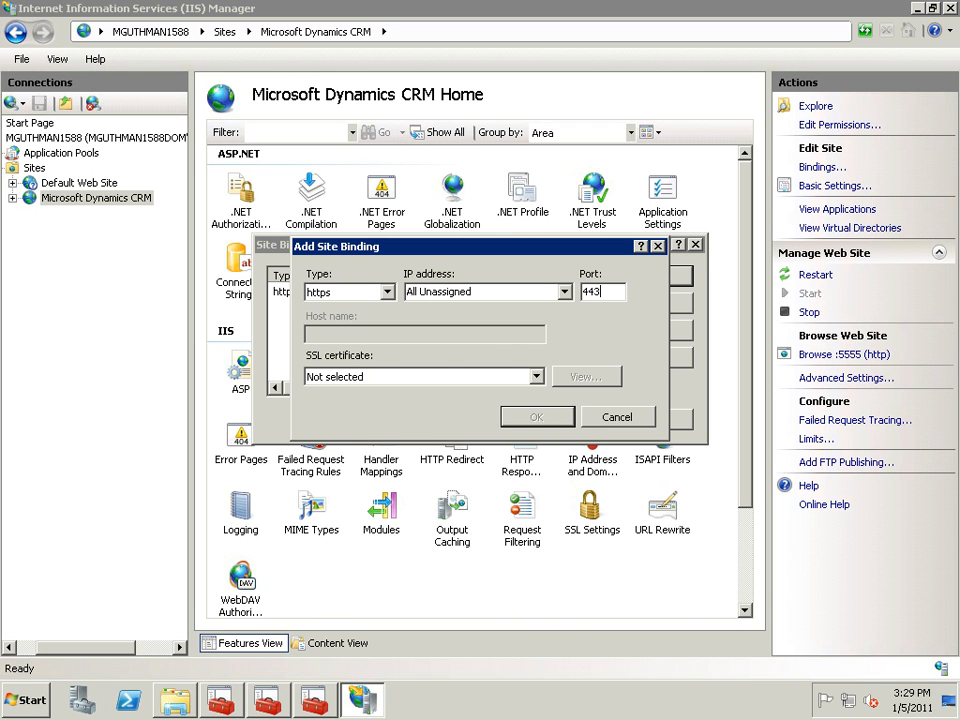
key("BackSpace")
type("4")
left_click(536, 376)
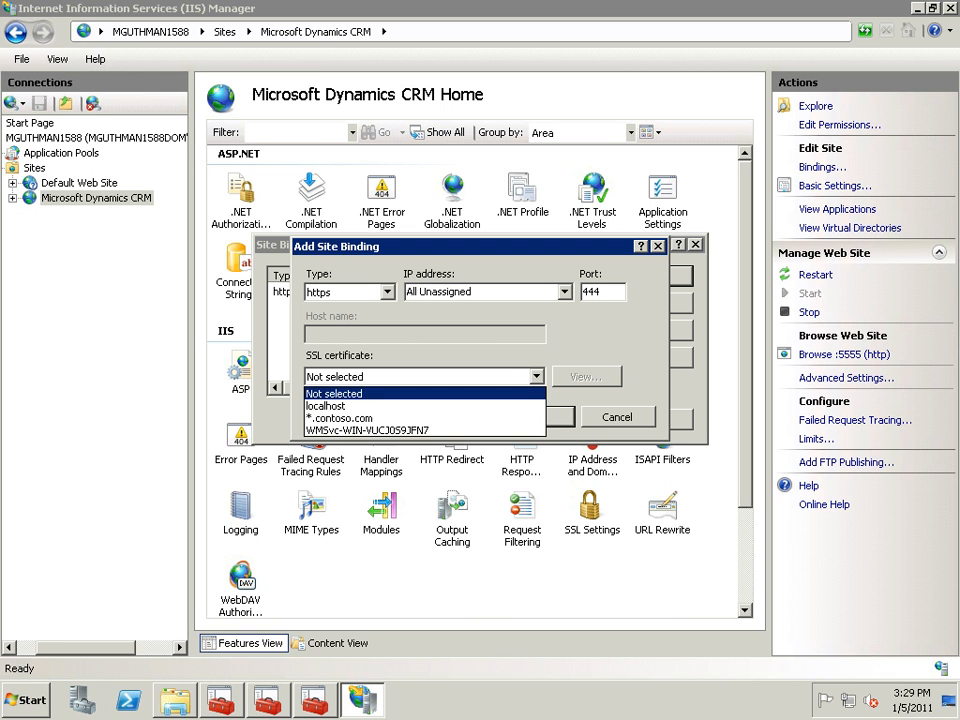
left_click(340, 418)
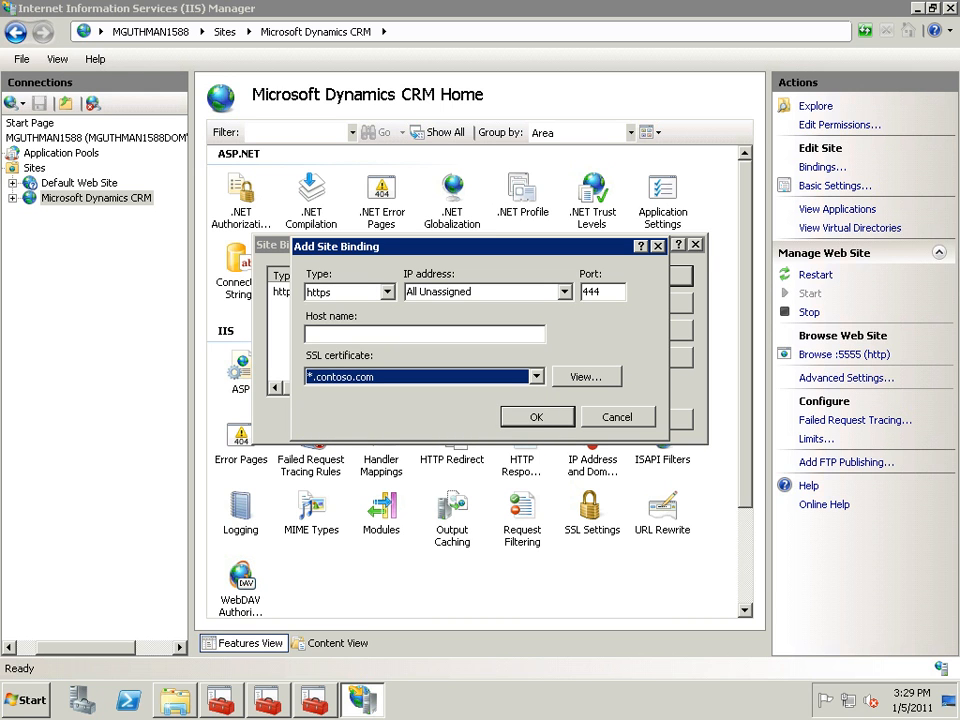
key("Return")
left_click(651, 420)
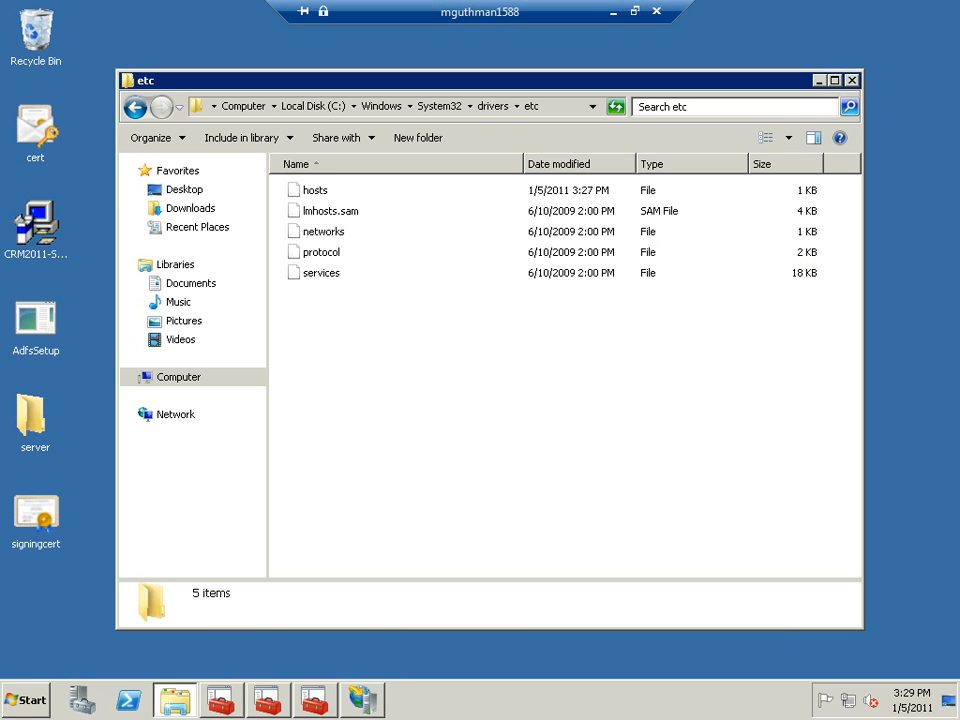
- Open the Microsoft Dynamics CRM deployment properties and switch the web address binding to HTTPS
left_click(315, 700)
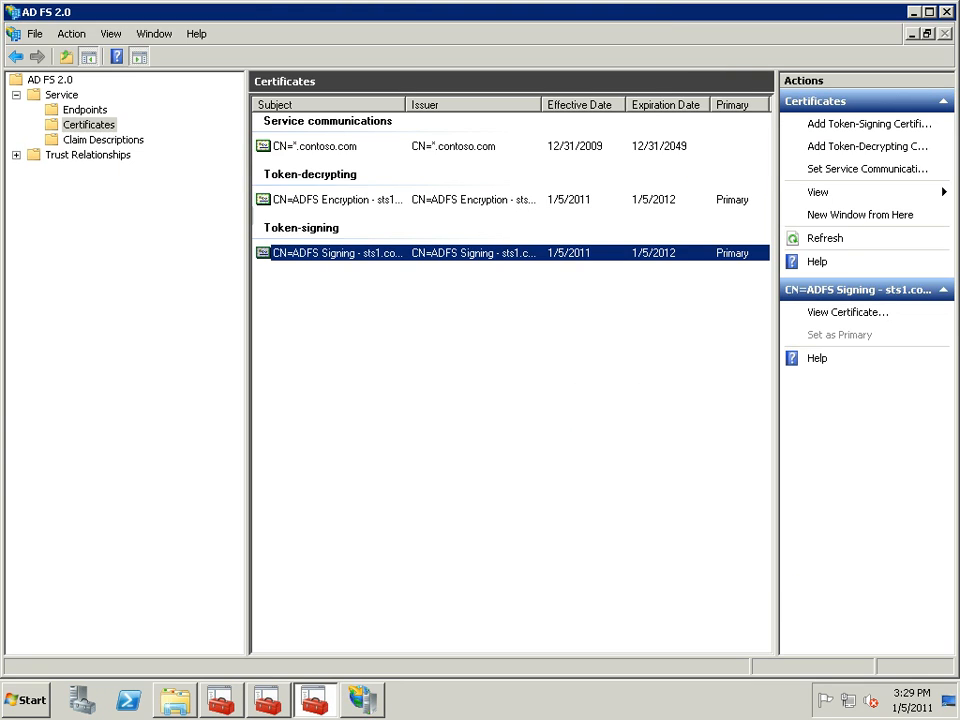
left_click(315, 700)
left_click(268, 700)
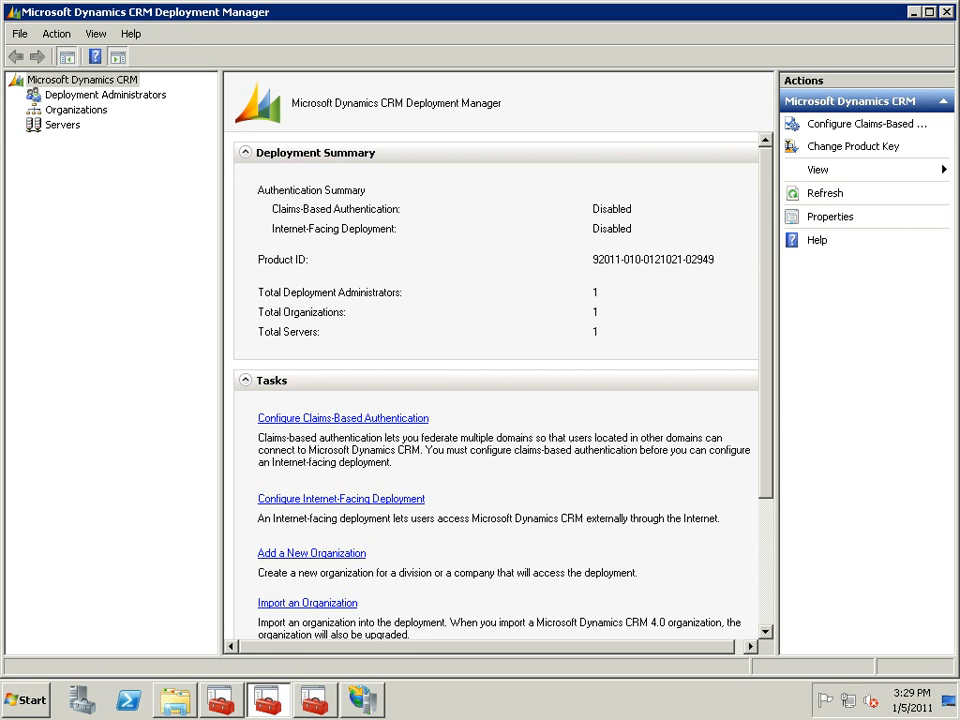
right_click(66, 82)
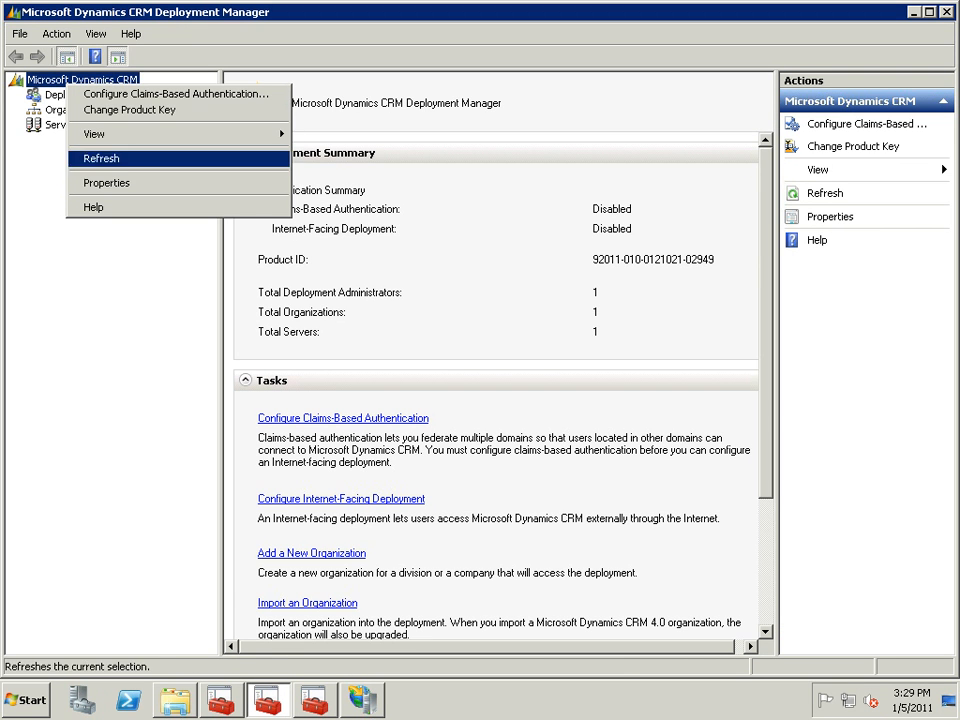
left_click(106, 183)
left_click_drag(600, 267, 368, 137)
left_click(321, 163)
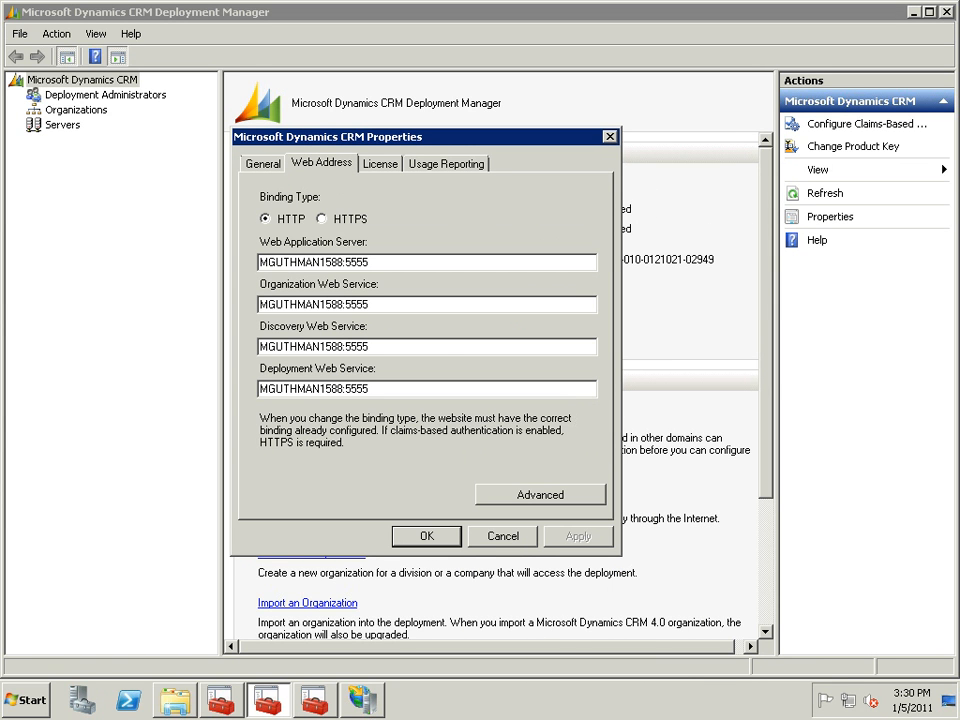
left_click(322, 219)
- Change the Web Application Server and Organization Web Service ports from 5555 to 444
left_click(369, 262)
key("BackSpace")
key("BackSpace")
key("BackSpace")
key("BackSpace")
type("444")
key("Tab")
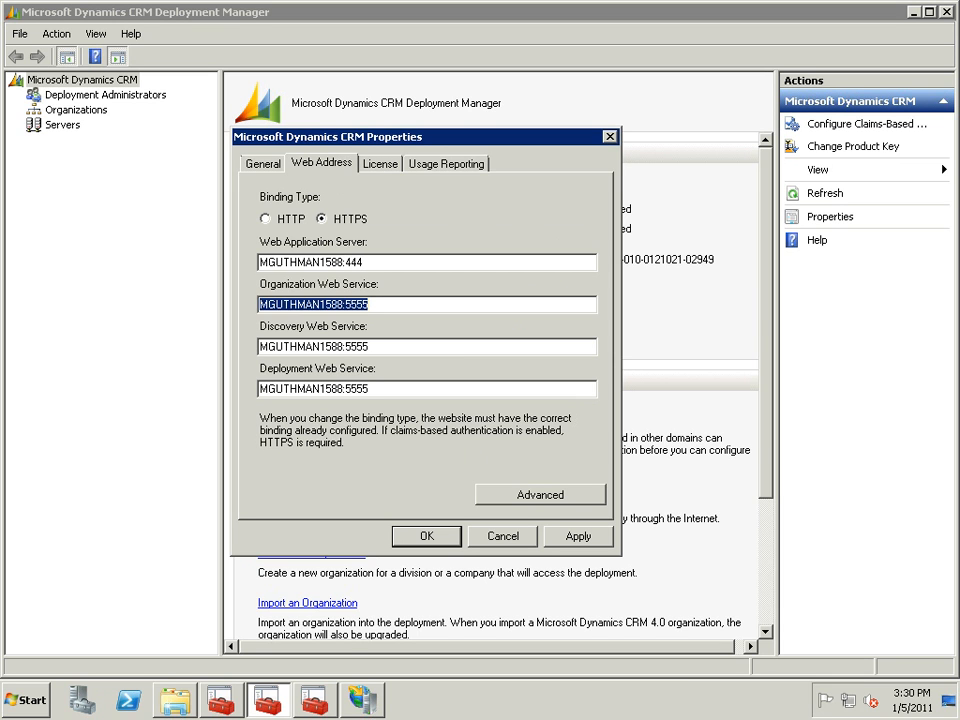
key("End")
key("BackSpace")
key("BackSpace")
key("BackSpace")
key("BackSpace")
type("444")
- Change the Discovery and Deployment Web Service ports from 5555 to 444, then apply and confirm
key("Tab")
key("End")
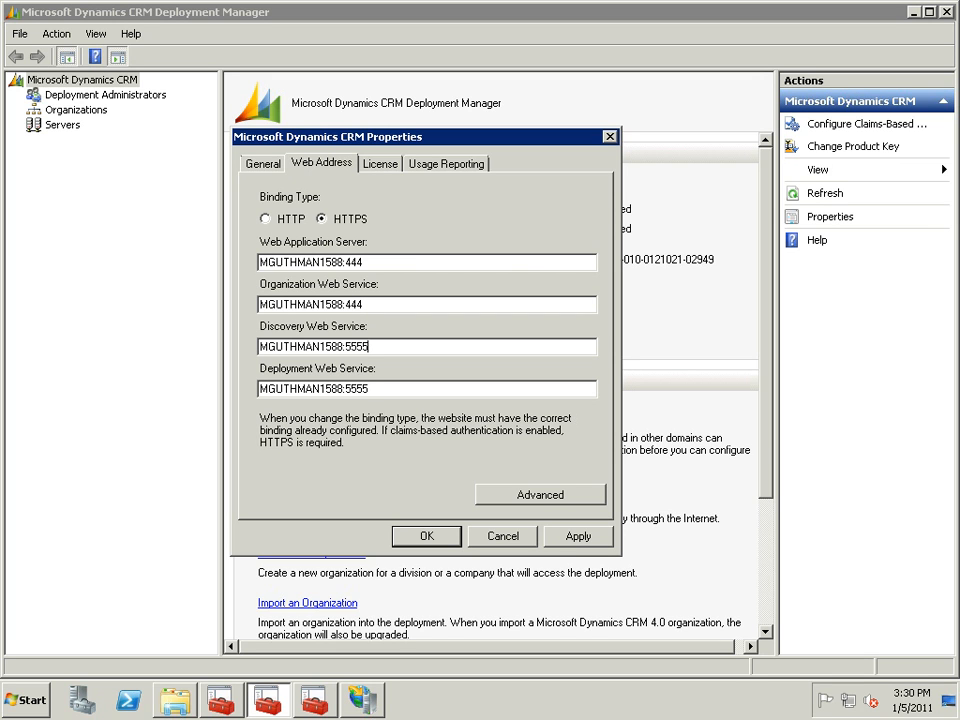
key("BackSpace")
key("BackSpace")
key("BackSpace")
key("BackSpace")
type("444")
key("Tab")
key("End")
key("BackSpace")
key("BackSpace")
key("BackSpace")
key("BackSpace")
type("444")
key("alt+a")
left_click(427, 537)
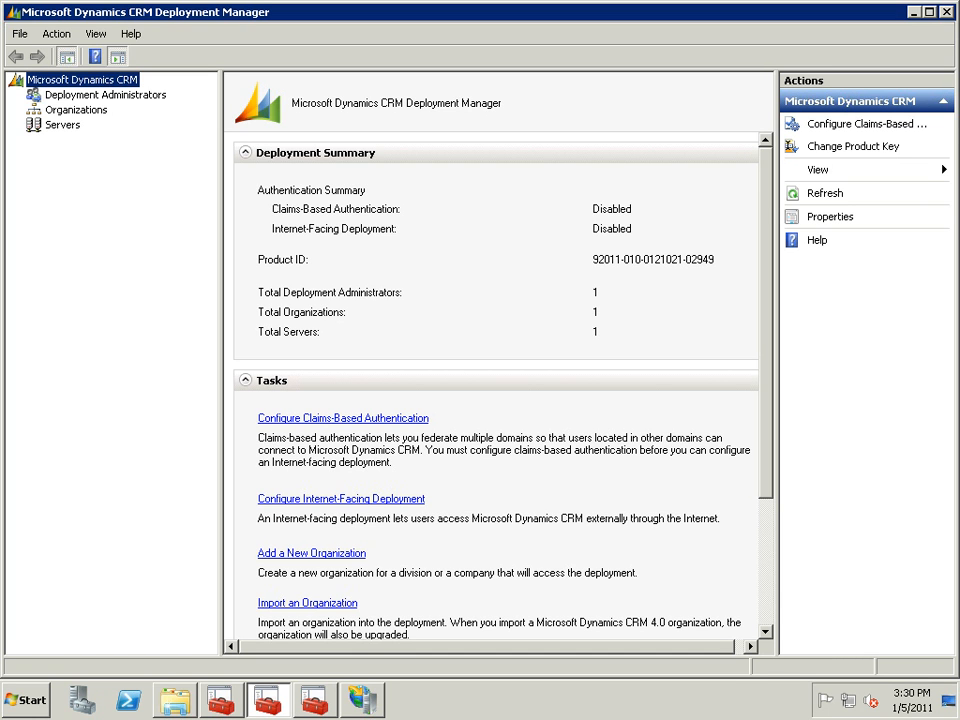
- Launch Internet Explorer and start entering the CRM server's https address
key("super")
key("Down")
key("Down")
key("Return")
key("alt+d")
type("https://mguth")
- Load the CRM server's https address on port 444, continuing past the certificate warning
key("Down")
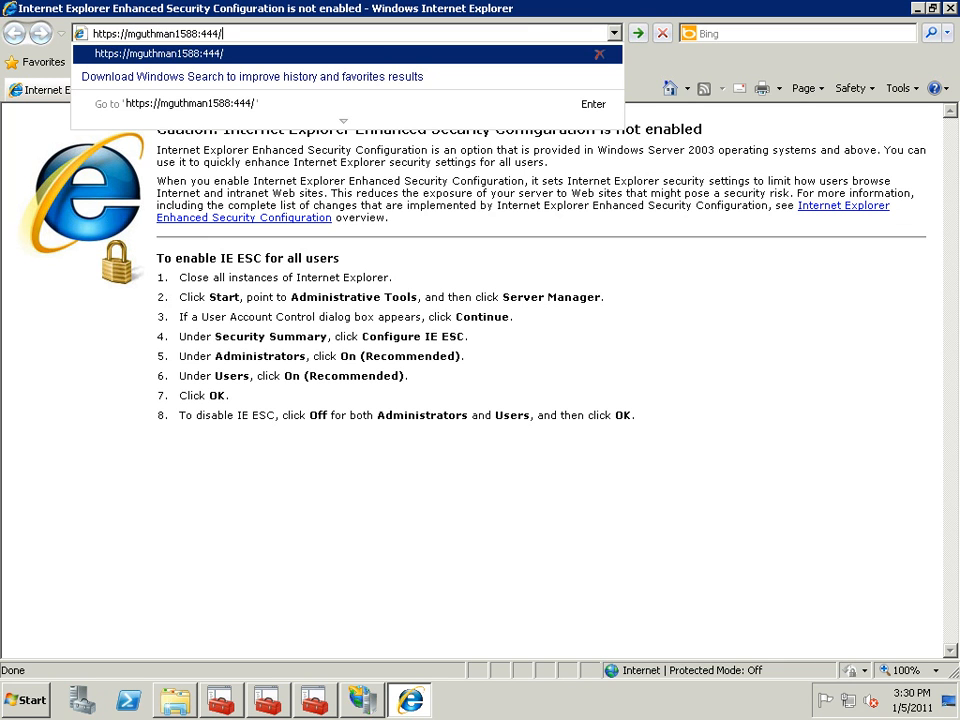
key("Return")
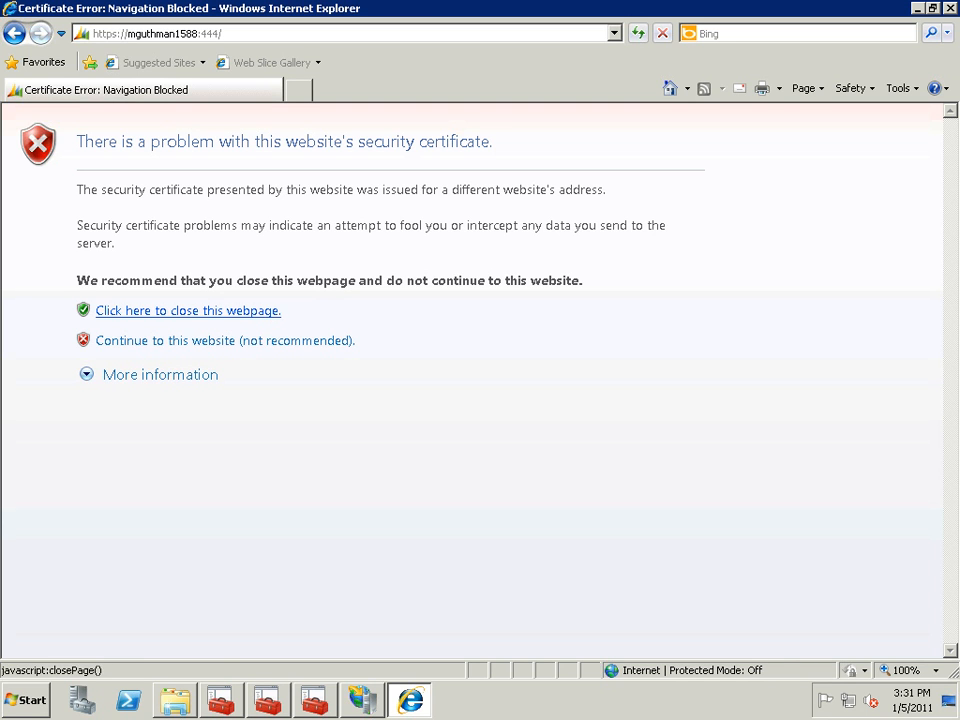
left_click(225, 340)
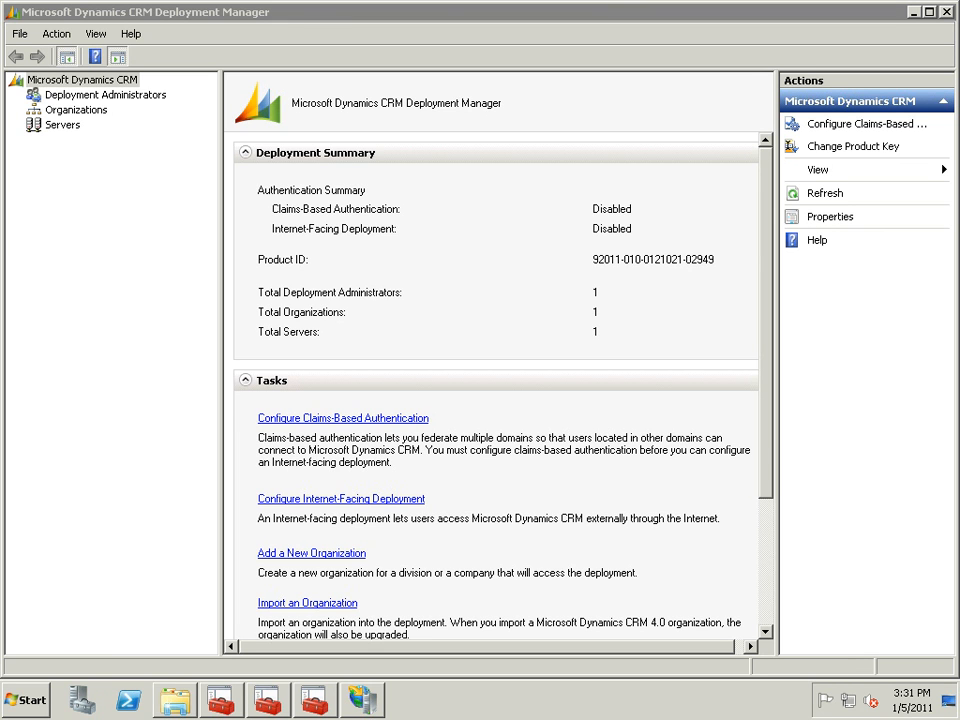
- Run the claims-based authentication wizard with the sts1 metadata URL and *.contoso.com certificate through to Finish
left_click(866, 124)
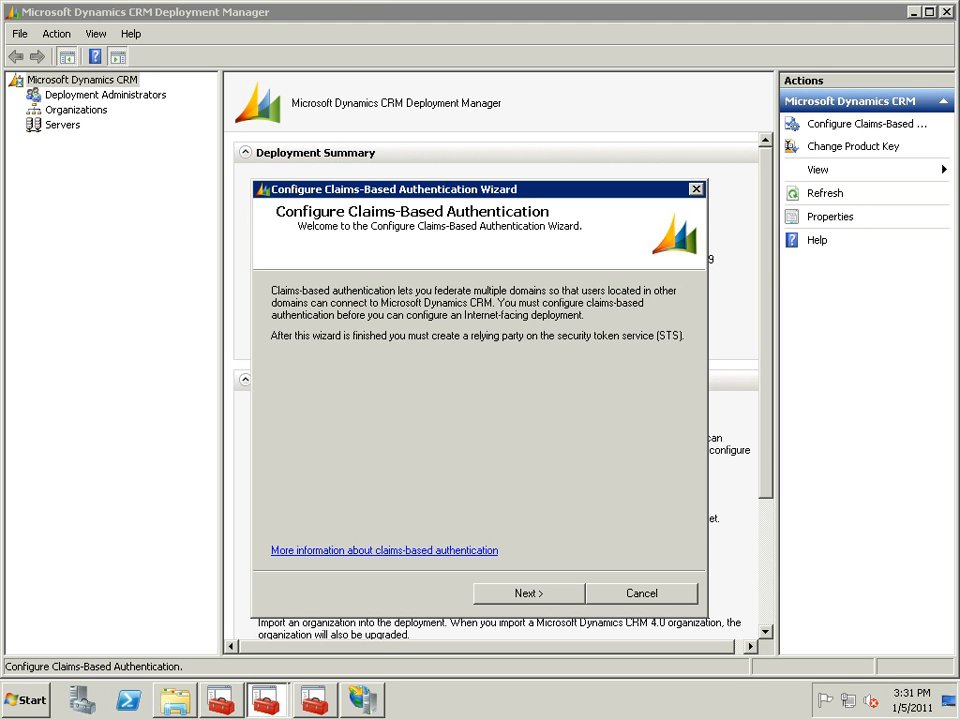
key("Return")
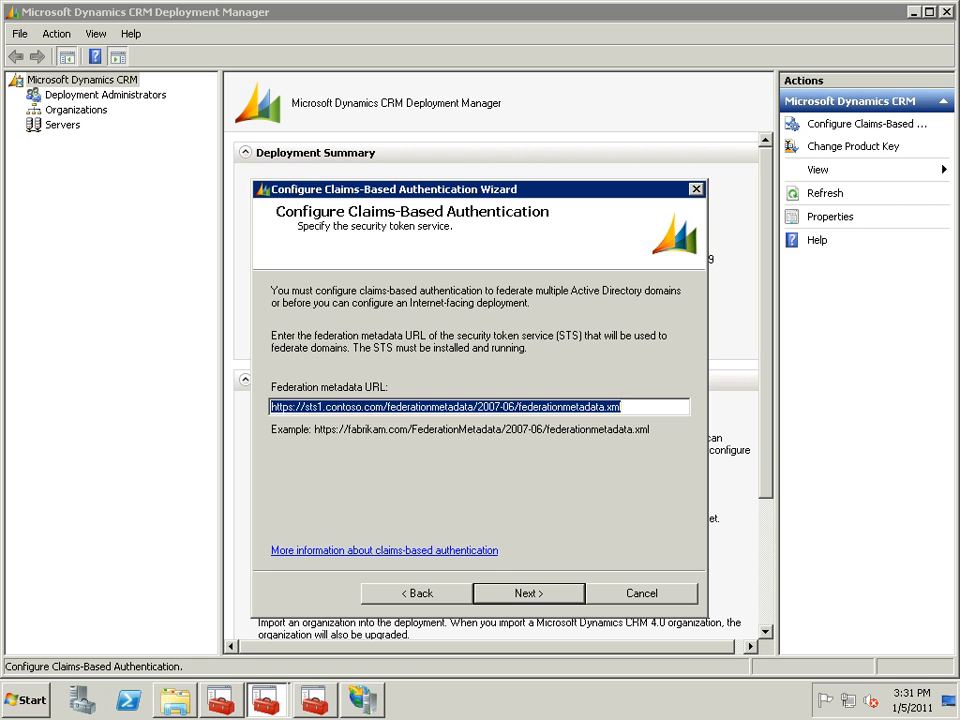
left_click(473, 406)
key("Home")
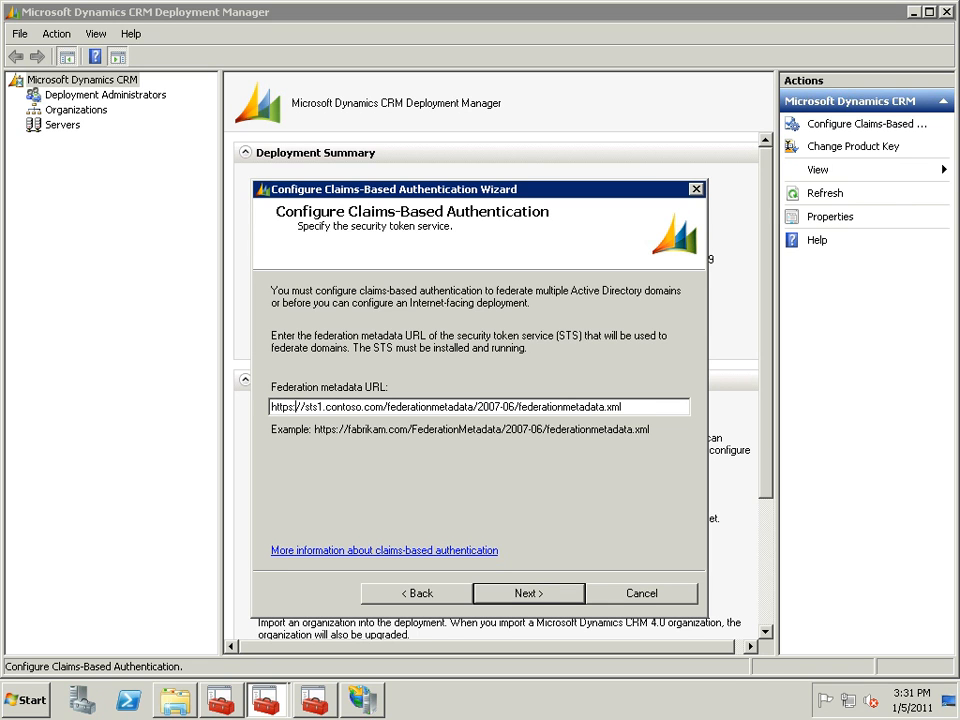
key("End")
key("Return")
key("End")
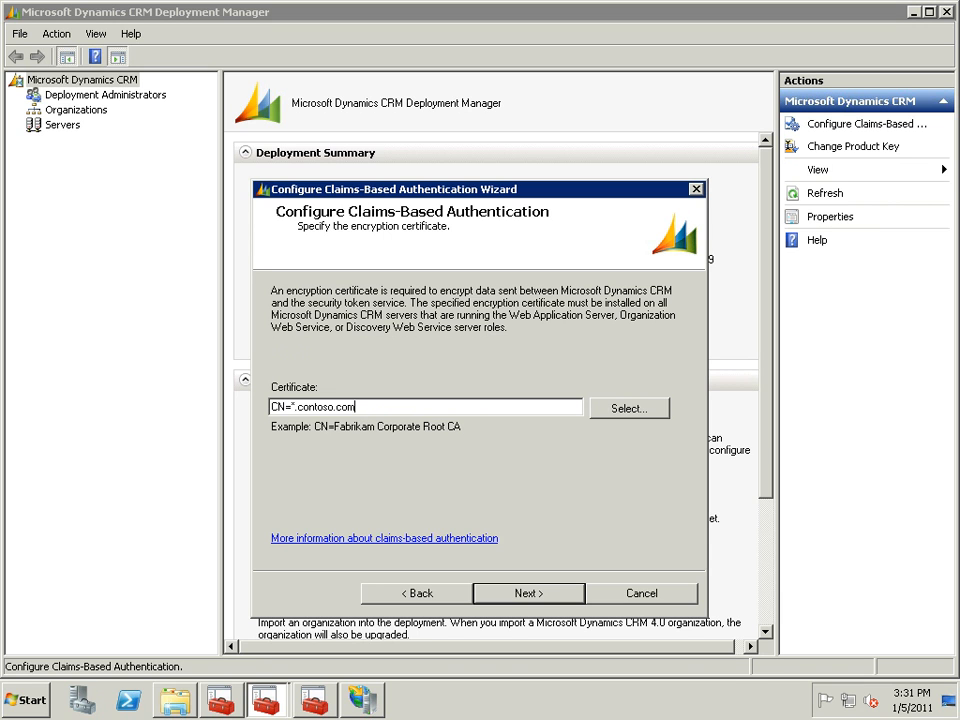
key("Return")
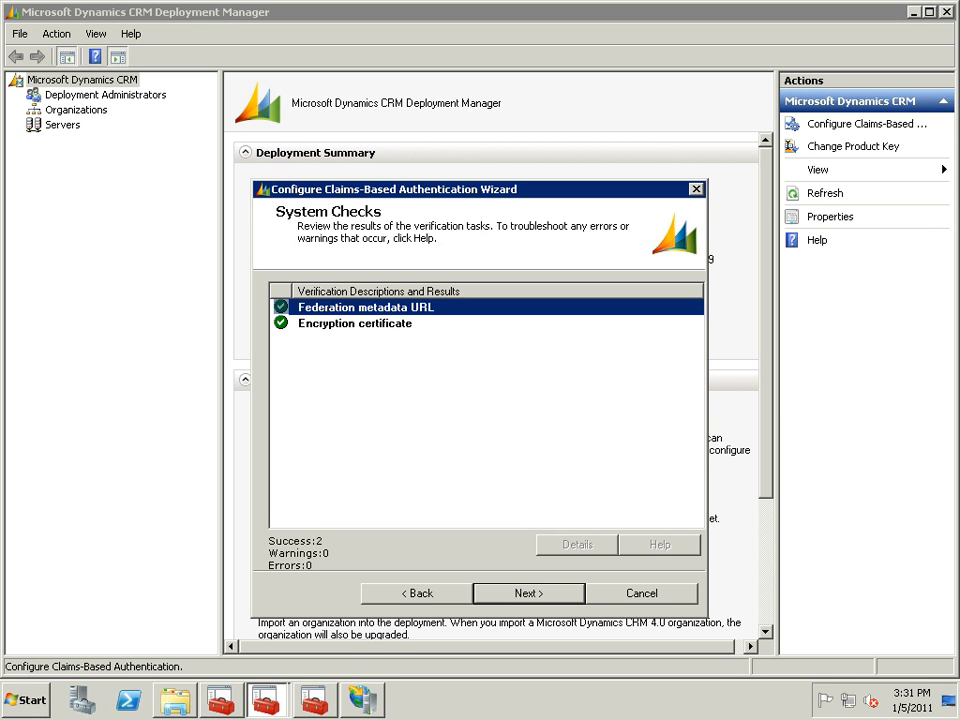
key("Return")
key("Return")
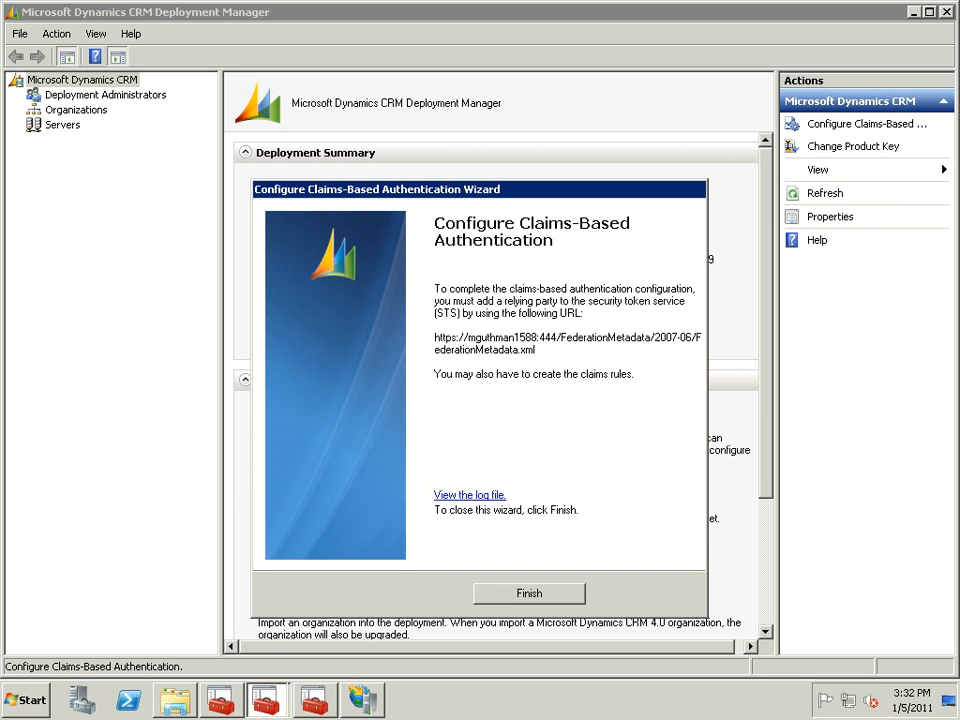
left_click(529, 593)
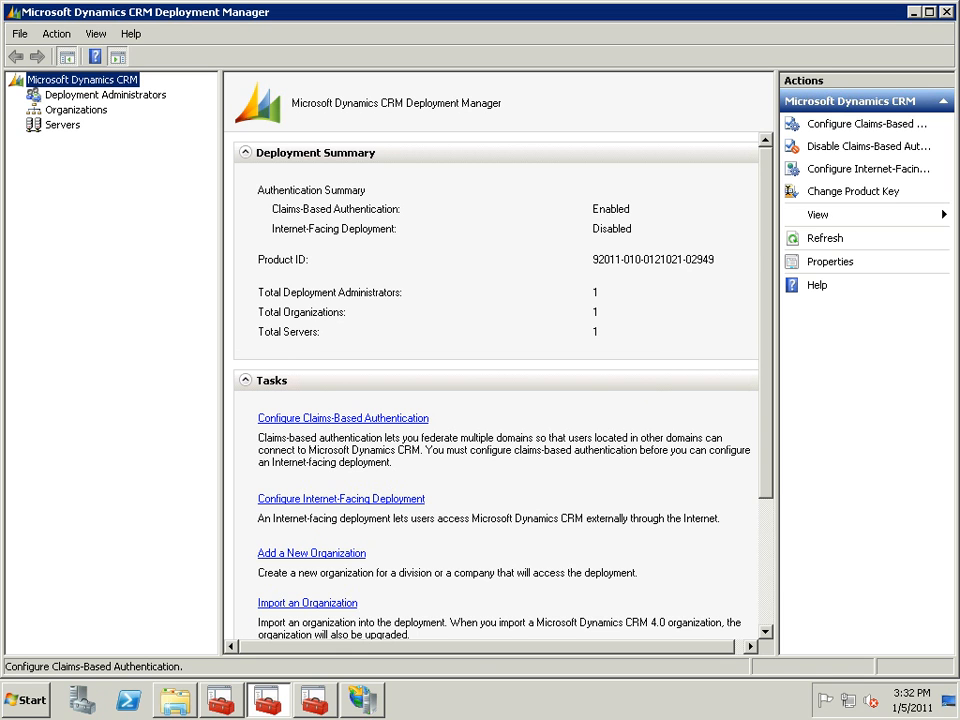
- Start the Internet-facing deployment wizard and check the Web Application Server domain is contoso.com:444
left_click(868, 169)
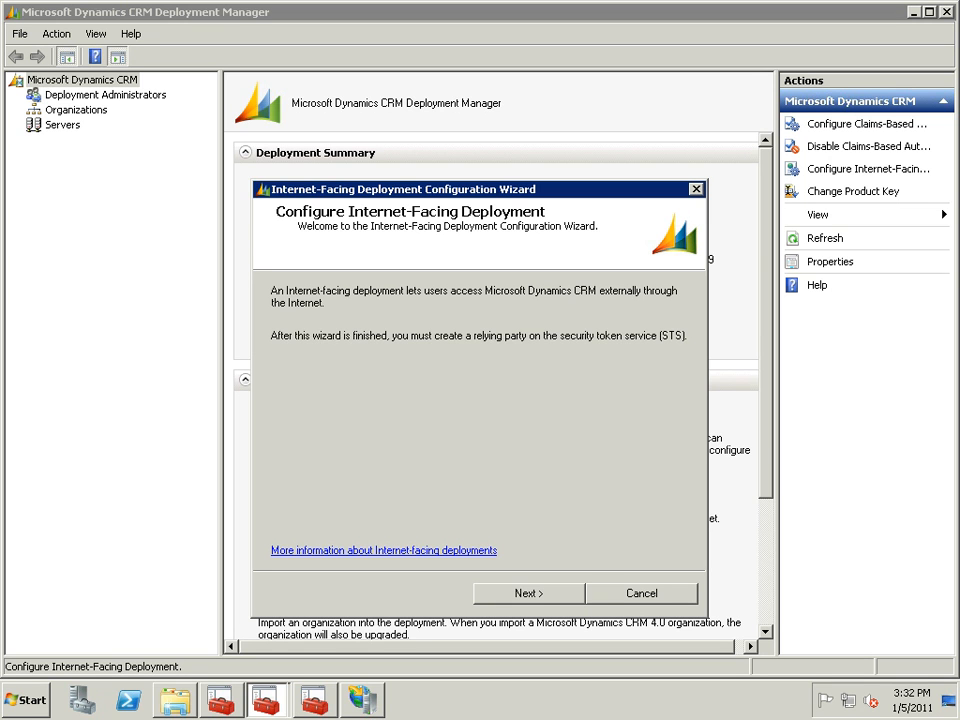
key("Return")
left_click(380, 368)
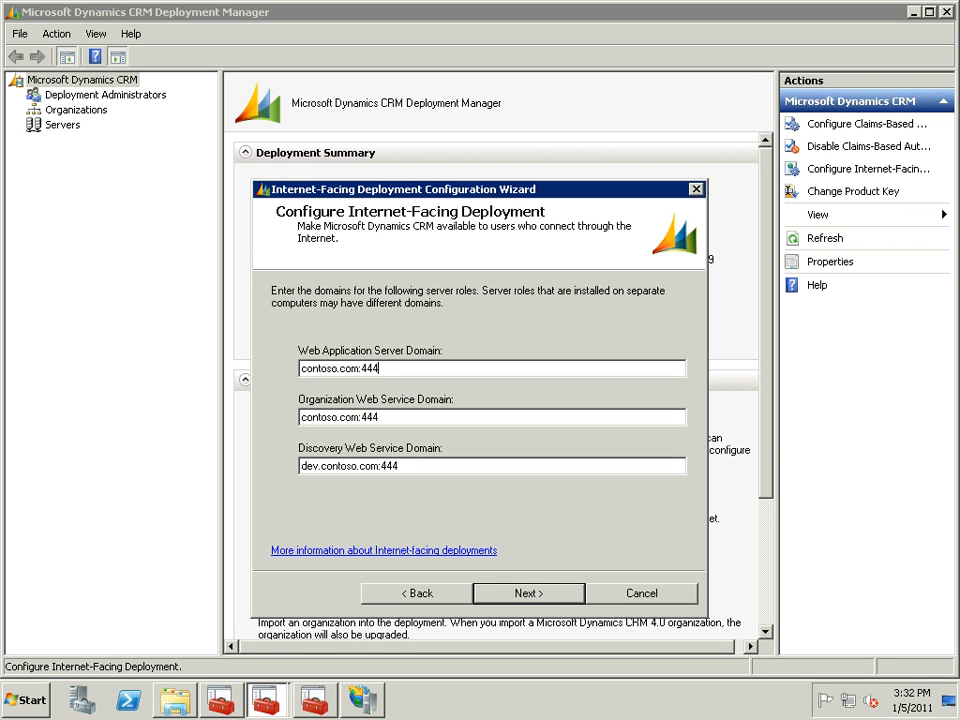
key("Home")
key("shift+Right")
key("shift+Right")
key("shift+Right")
key("shift+Right")
key("shift+Right")
key("shift+Right")
key("shift+Right")
key("shift+Right")
key("shift+Right")
key("shift+Right")
key("shift+Right")
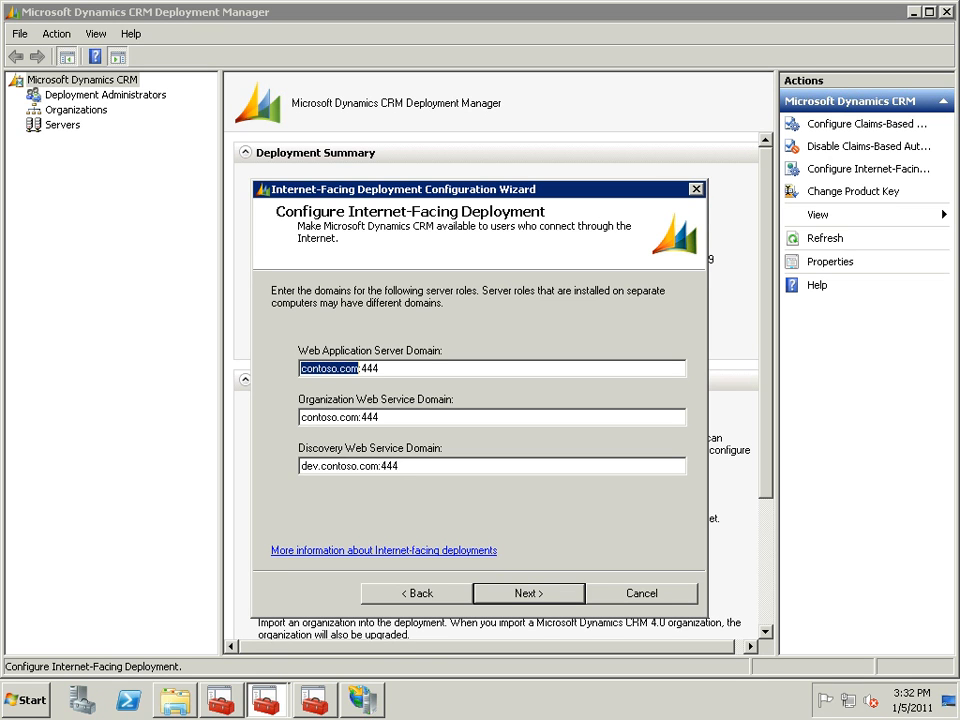
key("Home")
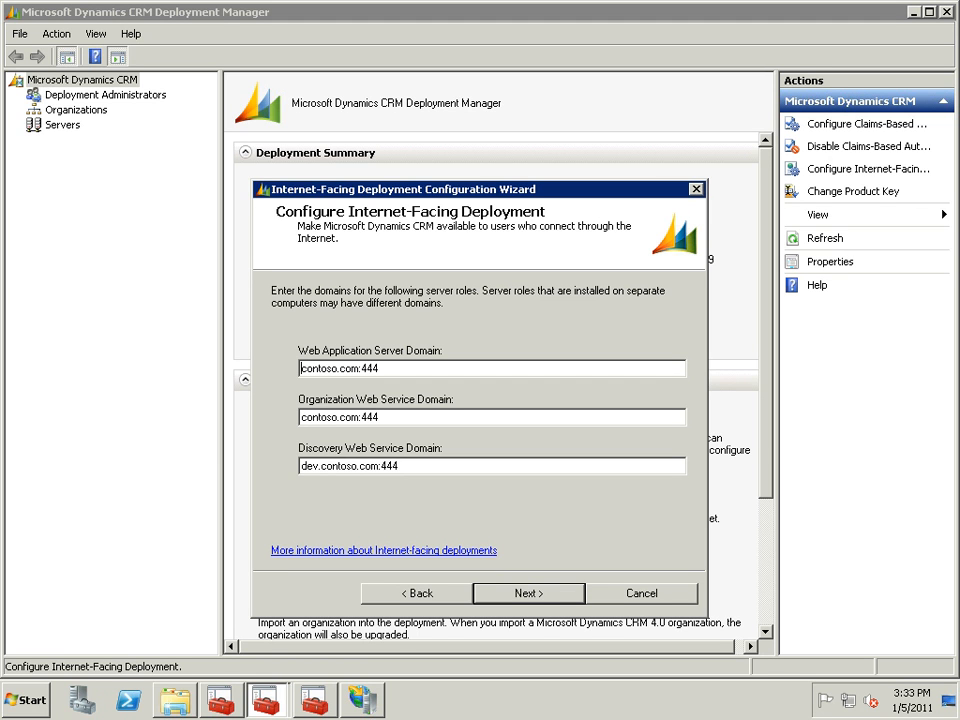
key("End")
key("shift+Left")
key("shift+Left")
key("shift+Left")
key("shift+Left")
key("Tab")
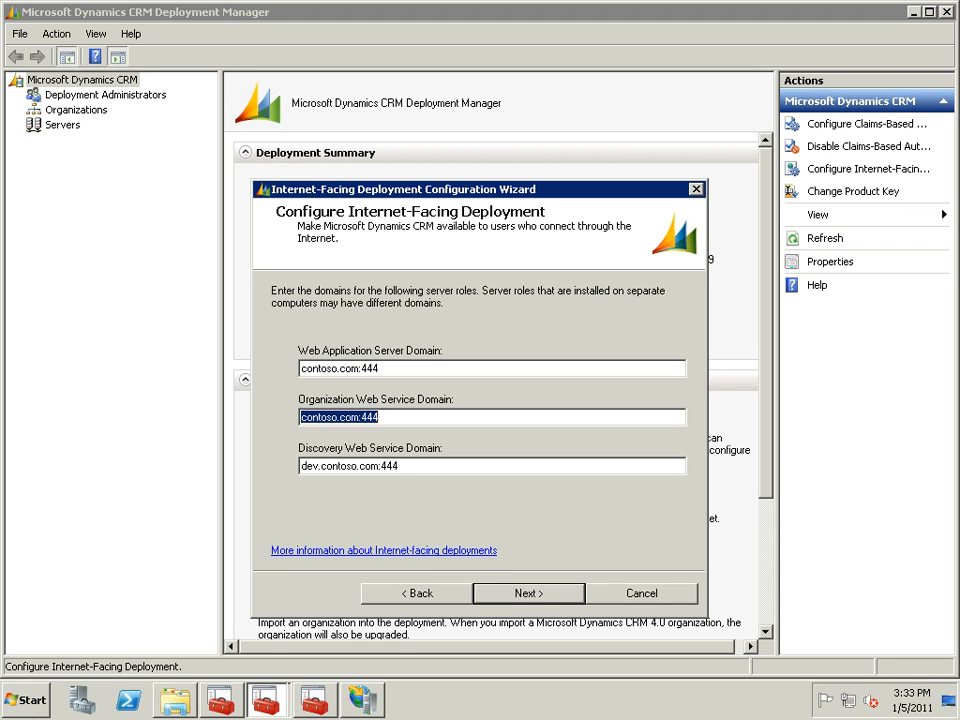
- Check the Organization (contoso.com:444) and Discovery (dev.contoso.com:444) Web Service domains
left_click(380, 369)
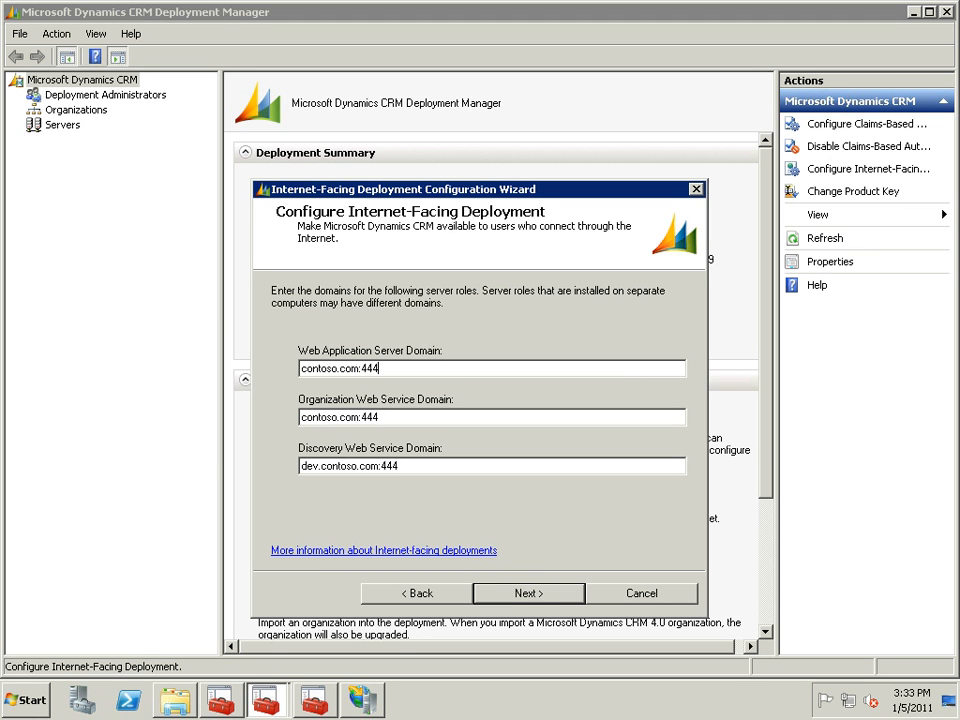
left_click(380, 417)
key("shift+Home")
left_click(400, 466)
left_click(319, 466)
key("Right")
left_click_drag(320, 466, 300, 466)
left_click(378, 466)
left_click(398, 466)
double_click(309, 466)
left_click(398, 466)
- Accept auth.contoso.com:444 as the external domain, pass system checks, apply and finish the wizard
key("Return")
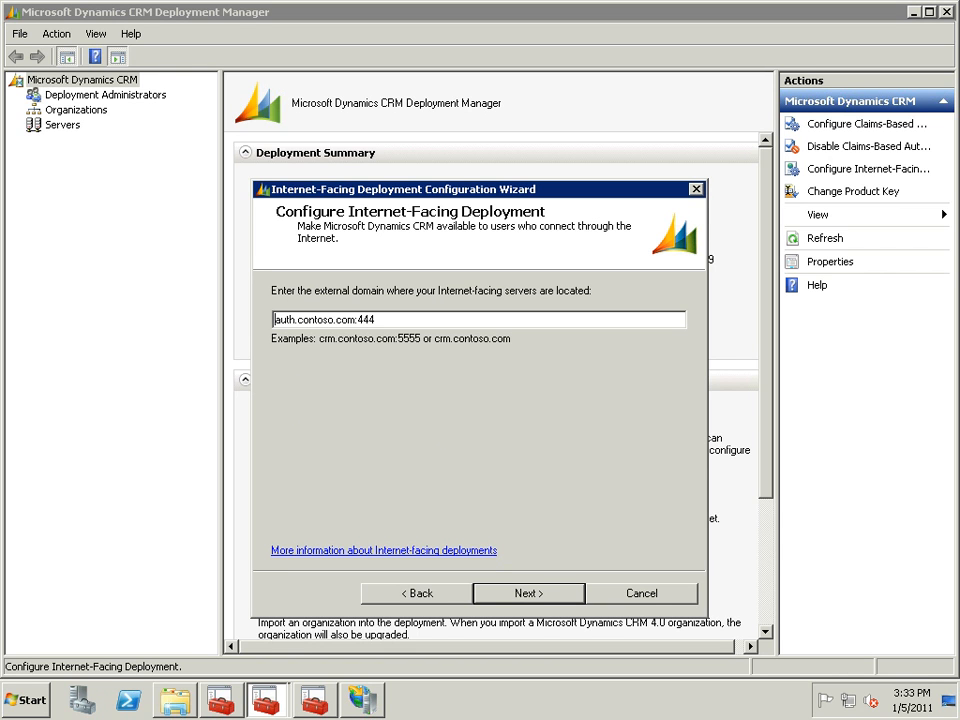
double_click(292, 319)
left_click(382, 320)
key("Return")
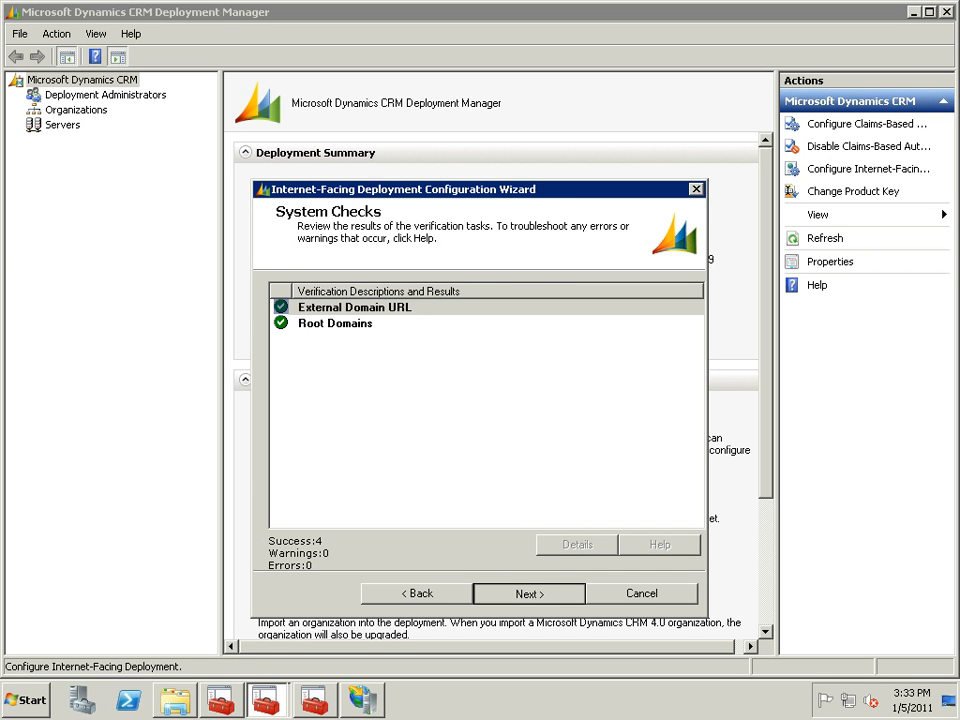
key("Return")
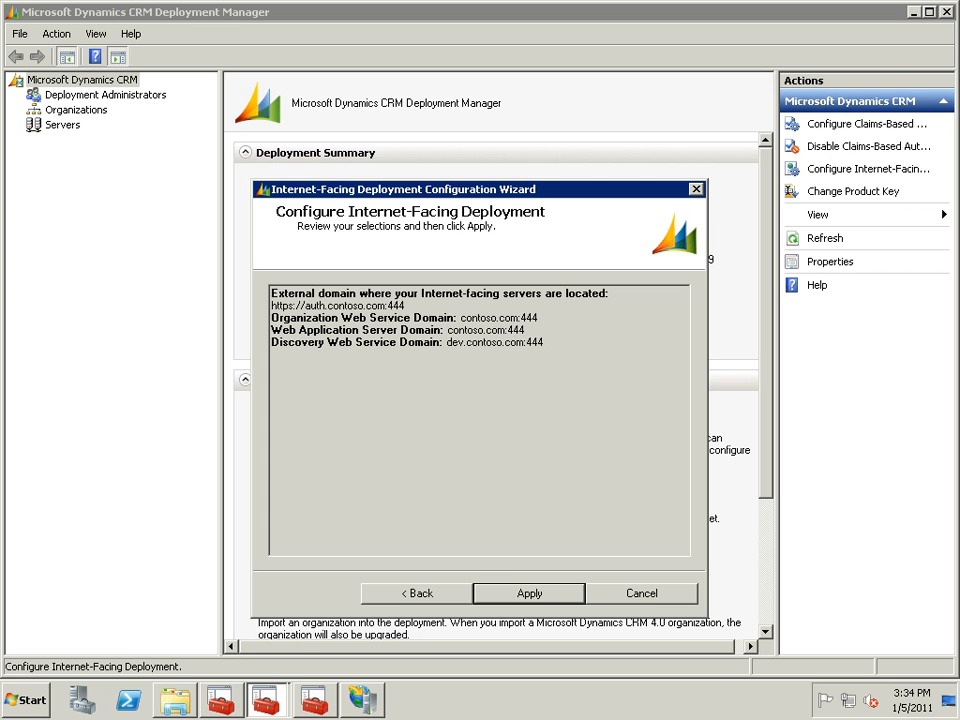
key("Return")
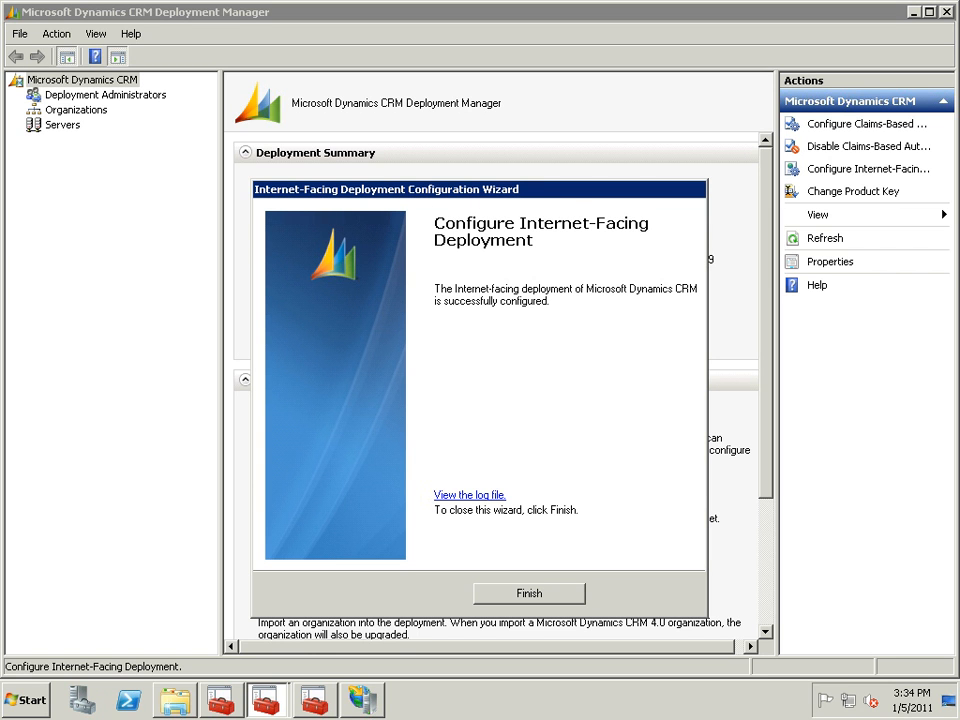
key("Return")
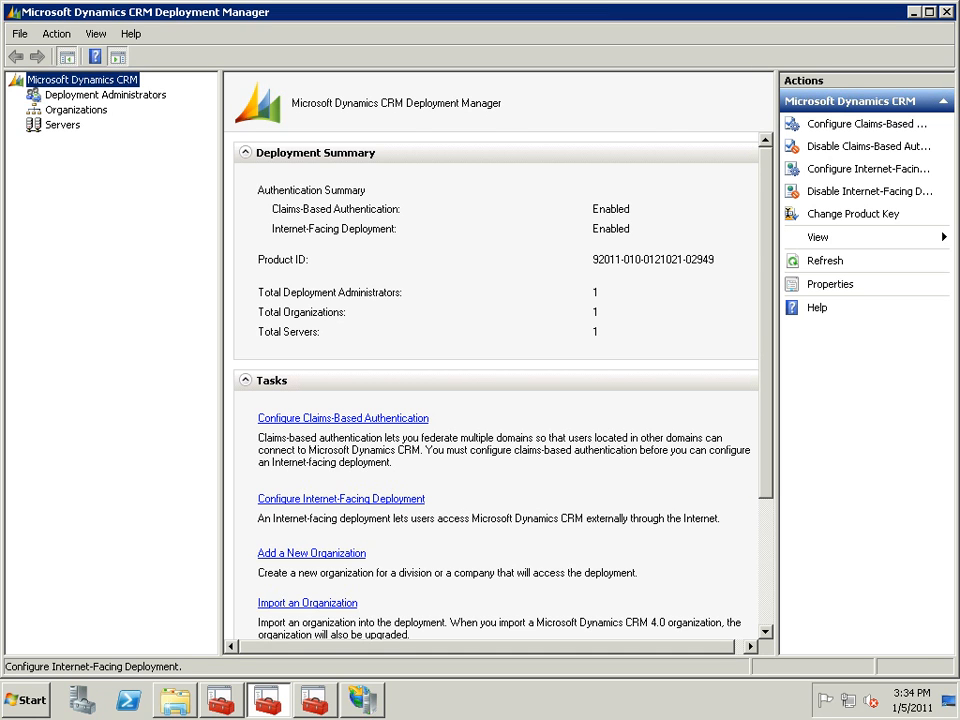
- Open the hosts file in Notepad and add '10.125.169.85 auth.contoso.com'
left_click(914, 12)
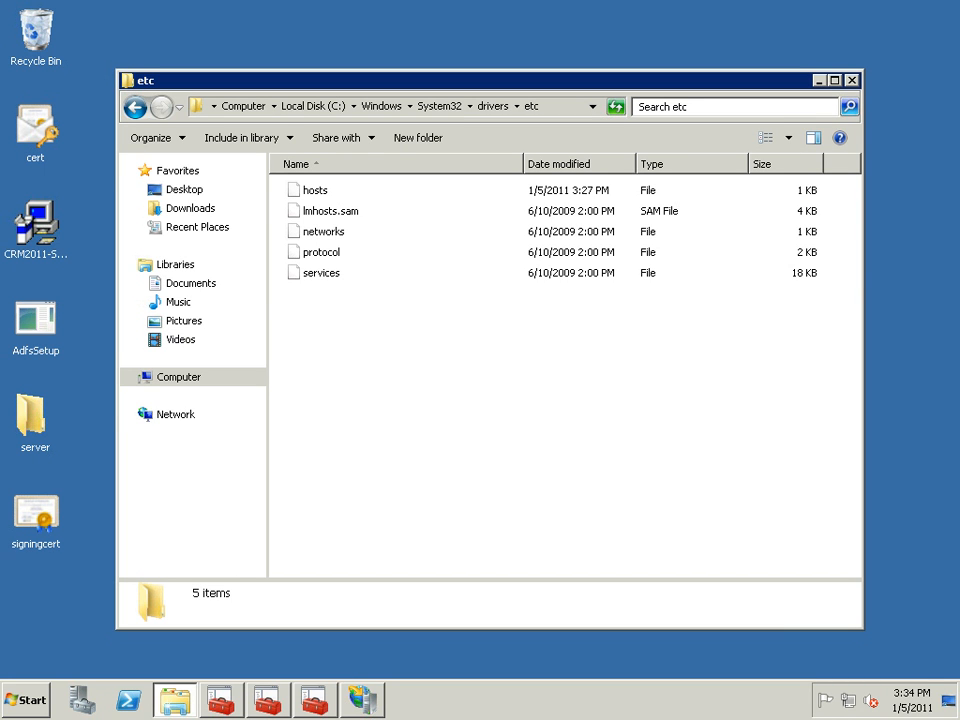
double_click(315, 190)
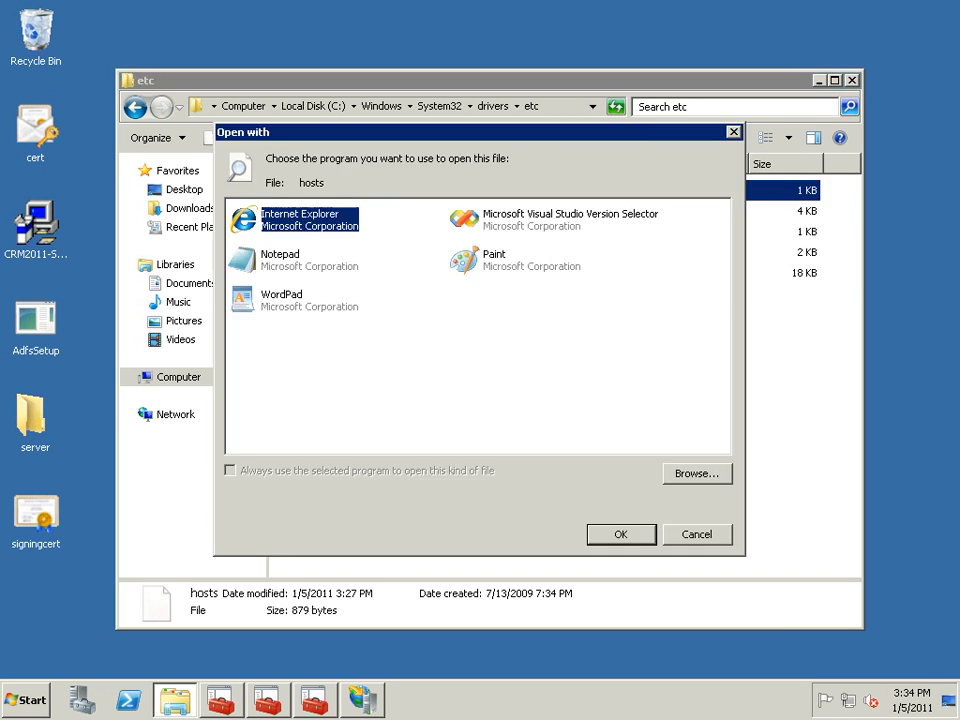
left_click(309, 260)
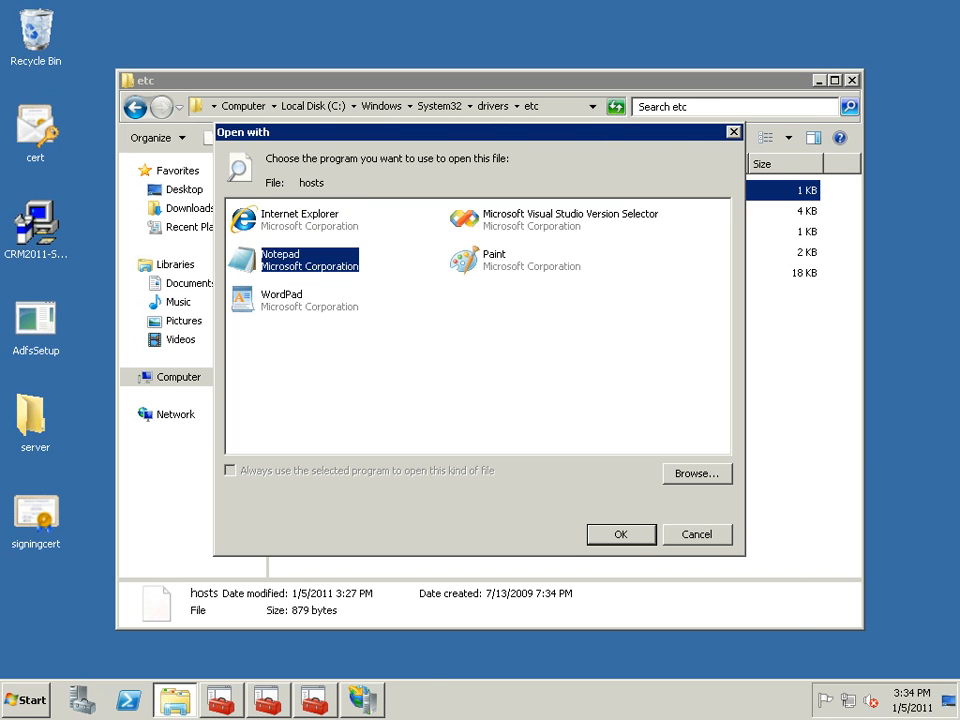
key("Return")
- Duplicate the auth line into a '10.125.169.85 dev.contoso.com' entry
key("Return")
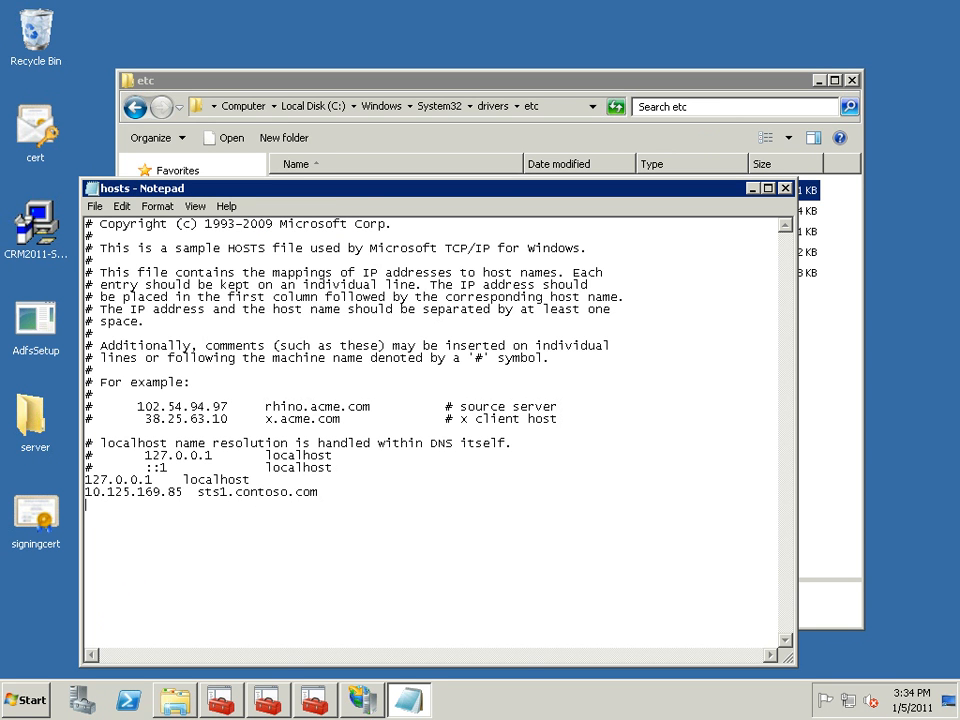
type("10.125.169.85  auth.contoso.com")
key("shift+Home")
key("ctrl+c")
key("End")
key("Return")
key("ctrl+v")
key("Left")
key("Left")
key("Left")
key("Left")
key("Left")
key("Left")
key("Left")
key("Left")
key("Left")
key("Left")
key("Left")
key("BackSpace")
key("BackSpace")
key("BackSpace")
key("BackSpace")
type("dev")
- Duplicate the dev line into a '10.125.169.85 org1.contoso.com' entry
key("End")
key("shift+Home")
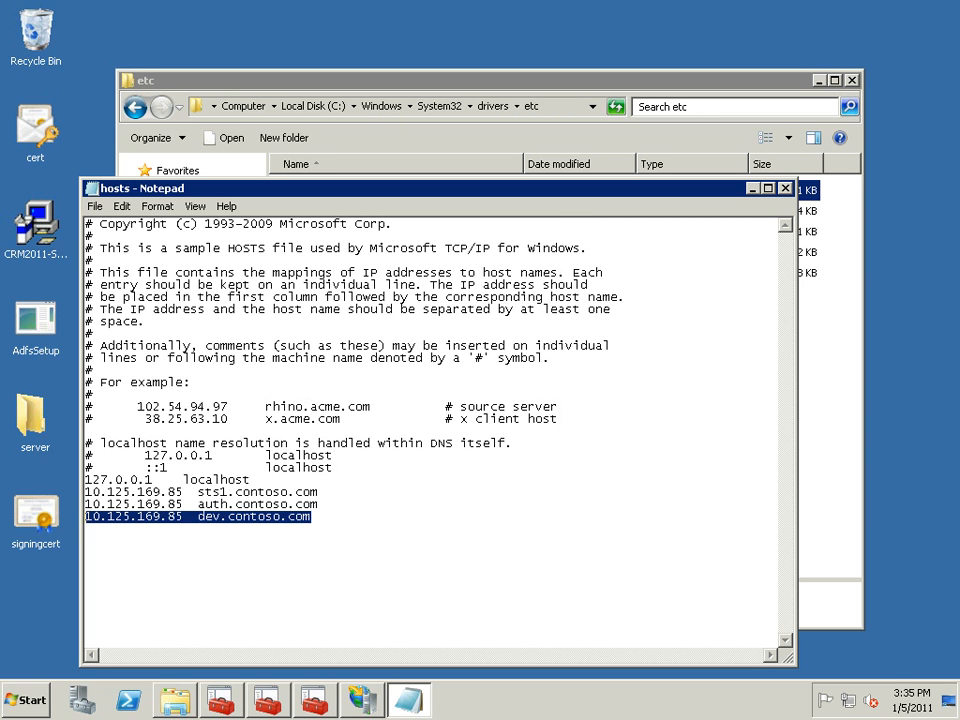
key("ctrl+c")
key("End")
key("Return")
key("ctrl+v")
key("Left")
key("Left")
key("Left")
key("Left")
key("Left")
key("Left")
key("Left")
key("Left")
key("Left")
key("Left")
key("Left")
key("Left")
key("Left")
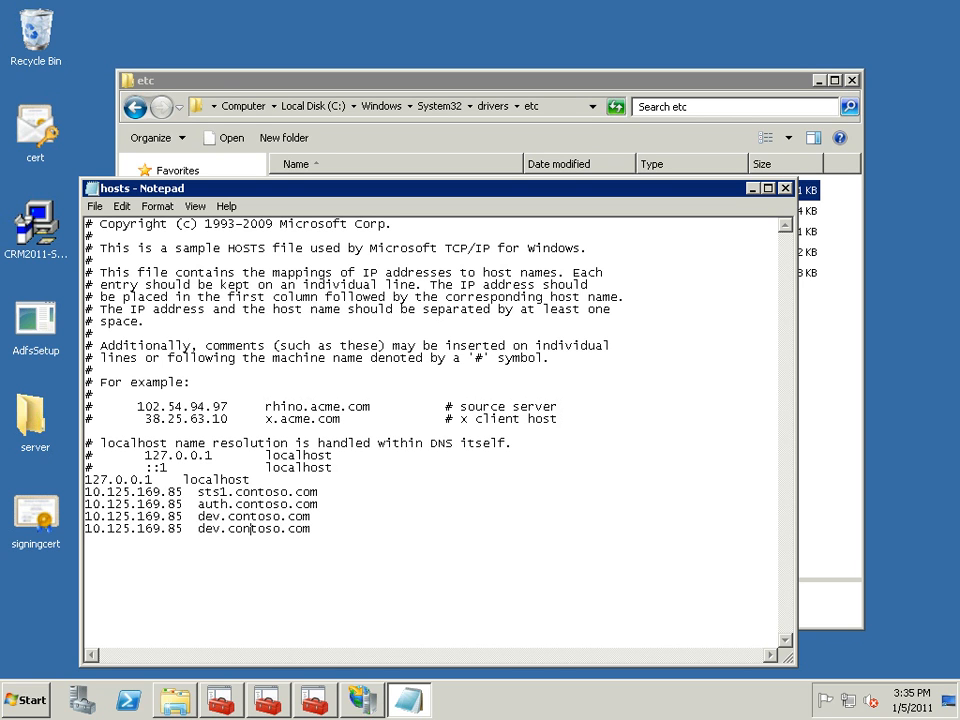
key("Right")
key("shift+Left")
key("shift+Left")
key("shift+Left")
type("org1")
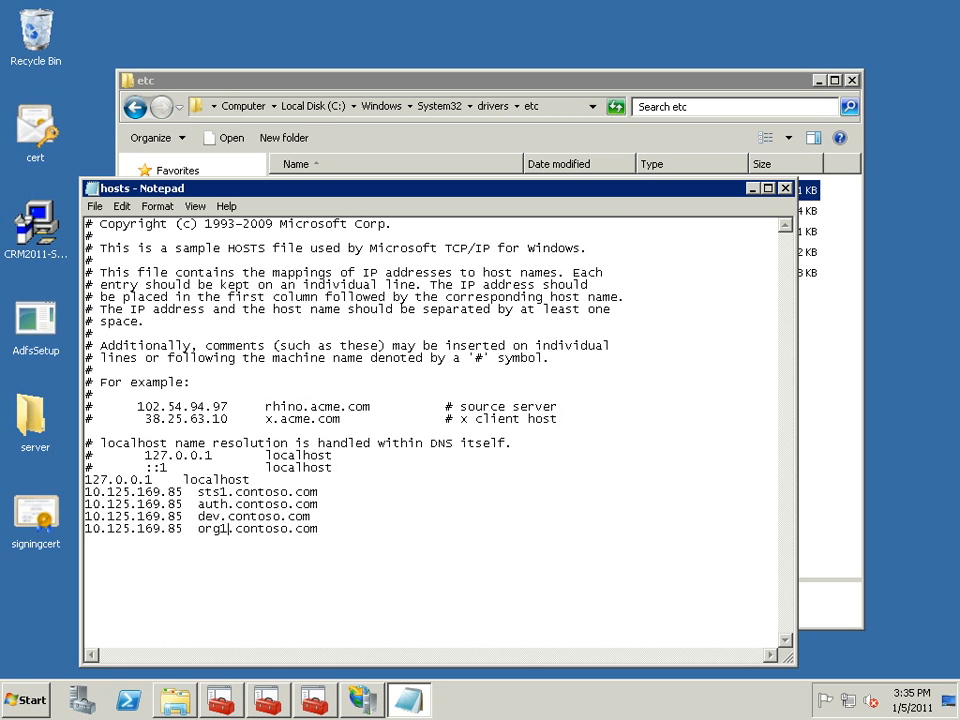
- Duplicate the org1 line into an extra org2.contoso.com entry
key("End")
key("shift+Home")
key("Left")
key("Right")
key("Right")
key("Right")
key("Right")
key("Right")
key("Right")
key("Right")
key("Right")
key("Right")
key("Right")
key("Right")
key("Right")
key("Right")
key("Right")
key("Right")
key("shift+Right")
key("Right")
key("shift+Right")
key("End")
key("shift+Home")
key("ctrl+c")
key("End")
key("Return")
key("ctrl+v")
key("Left")
key("Left")
key("Left")
key("Left")
key("Left")
key("Left")
key("Left")
key("Left")
key("Left")
key("Left")
key("Left")
key("Left")
key("BackSpace")
type("2")
- Delete the extra org2.contoso.com line and the trailing empty line
key("End")
key("shift+Home")
key("Delete")
key("BackSpace")
- Save the hosts file and close Notepad and the etc folder window
key("alt")
key("f")
key("Down")
key("Down")
key("Down")
key("Return")
key("alt+F4")
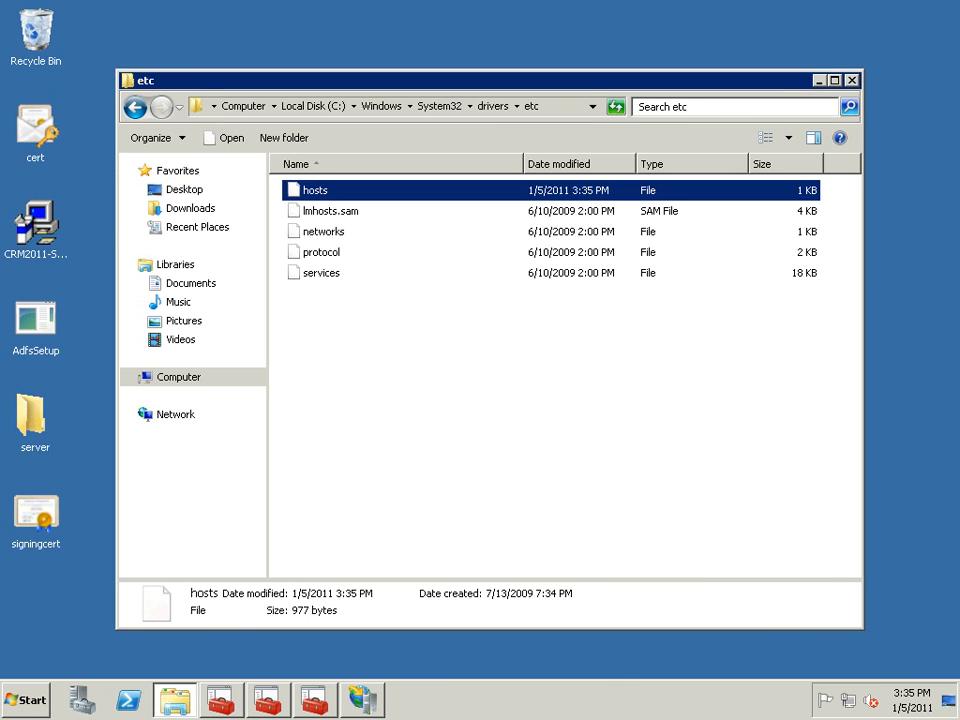
key("alt+F4")
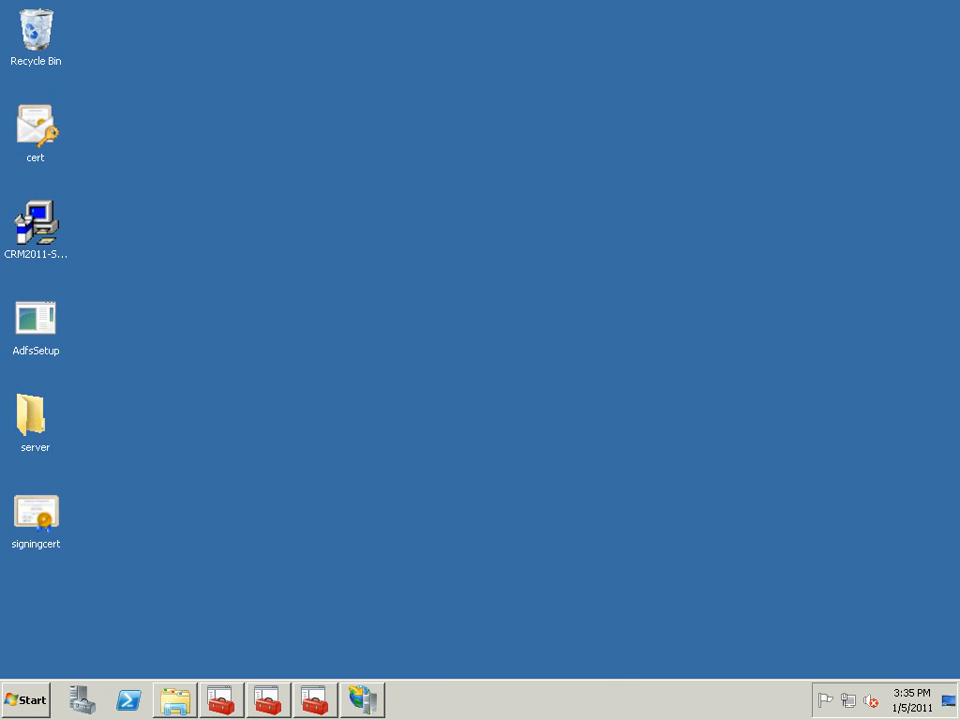
- Switch to AD FS 2.0 Management, expand Trust Relationships and view Relying Party Trusts
left_click(268, 700)
left_click(268, 700)
left_click(315, 700)
left_click(450, 380)
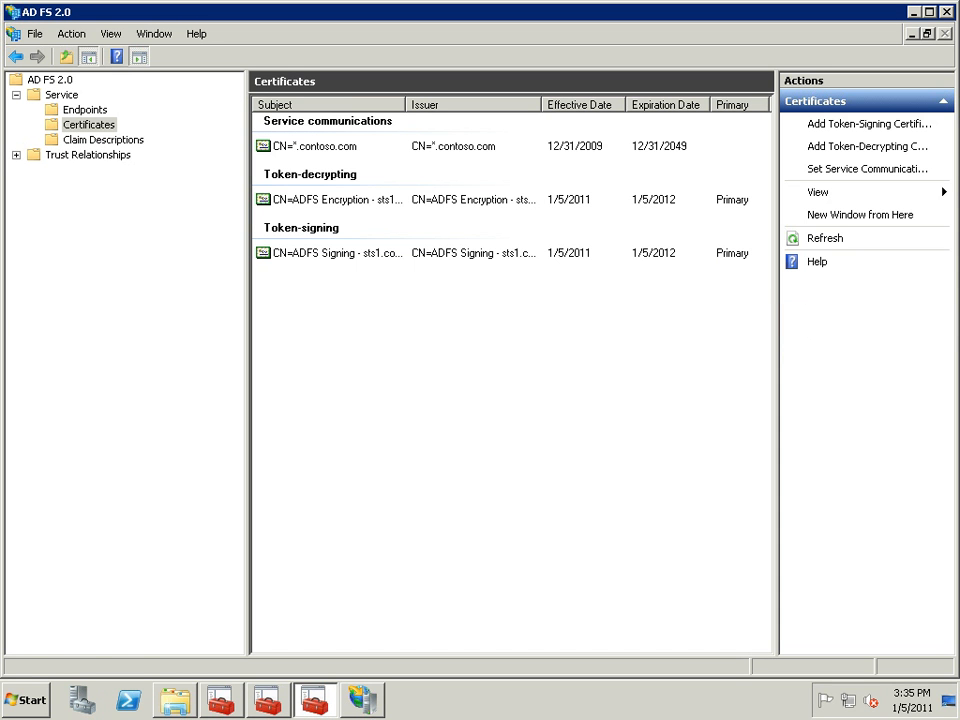
left_click(88, 155)
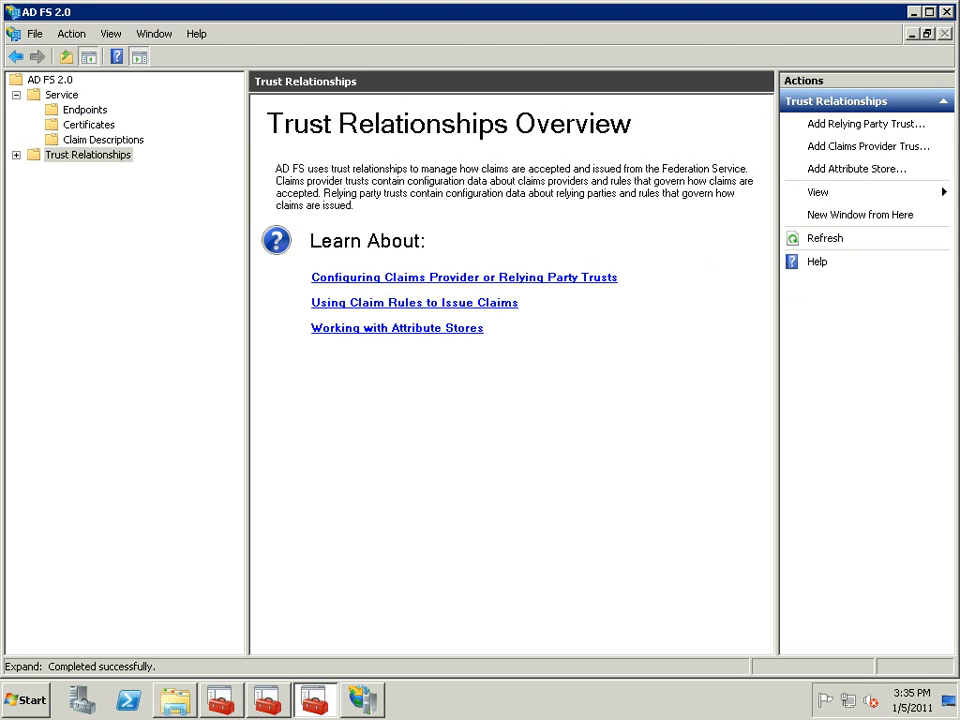
left_click(16, 155)
left_click(108, 185)
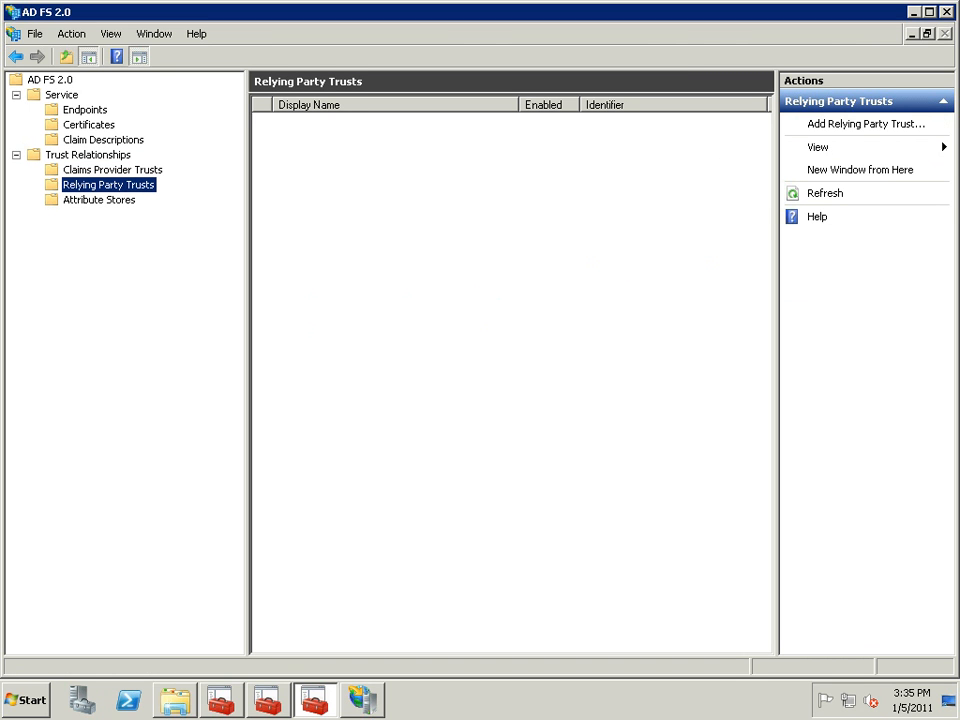
- Open Claims Provider Trusts and select the Active Directory claims provider
left_click(88, 155)
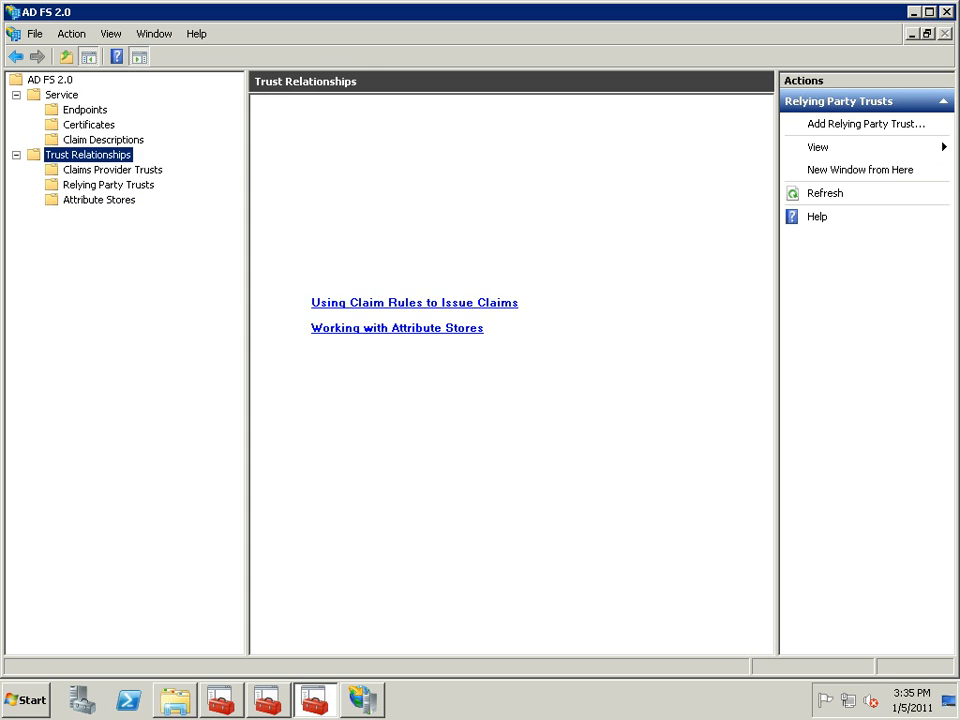
left_click(108, 185)
left_click(866, 124)
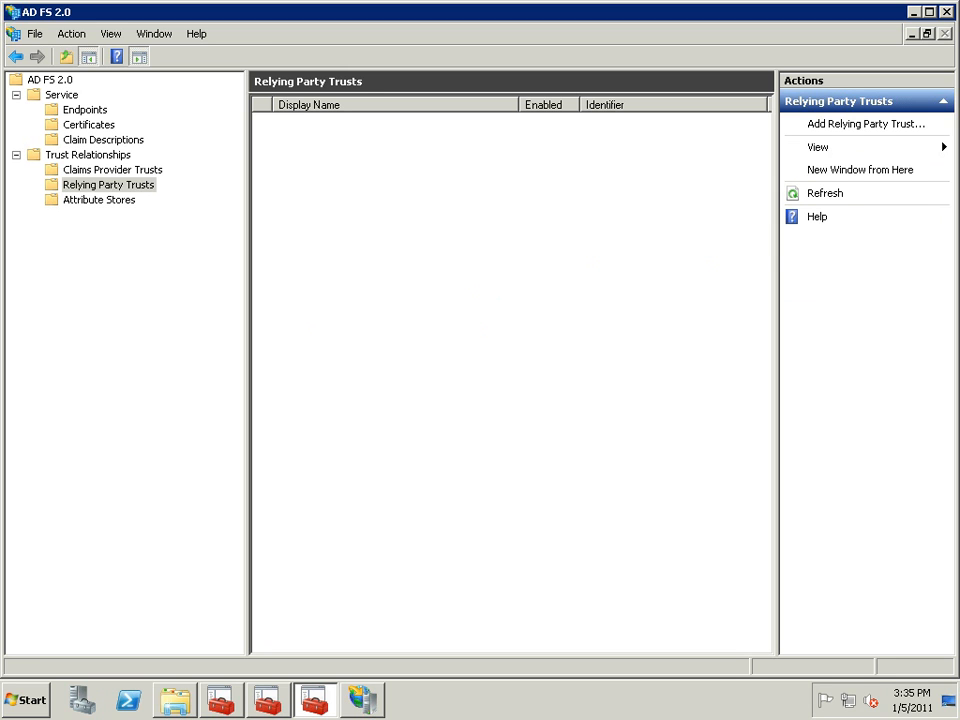
left_click(112, 170)
left_click(450, 250)
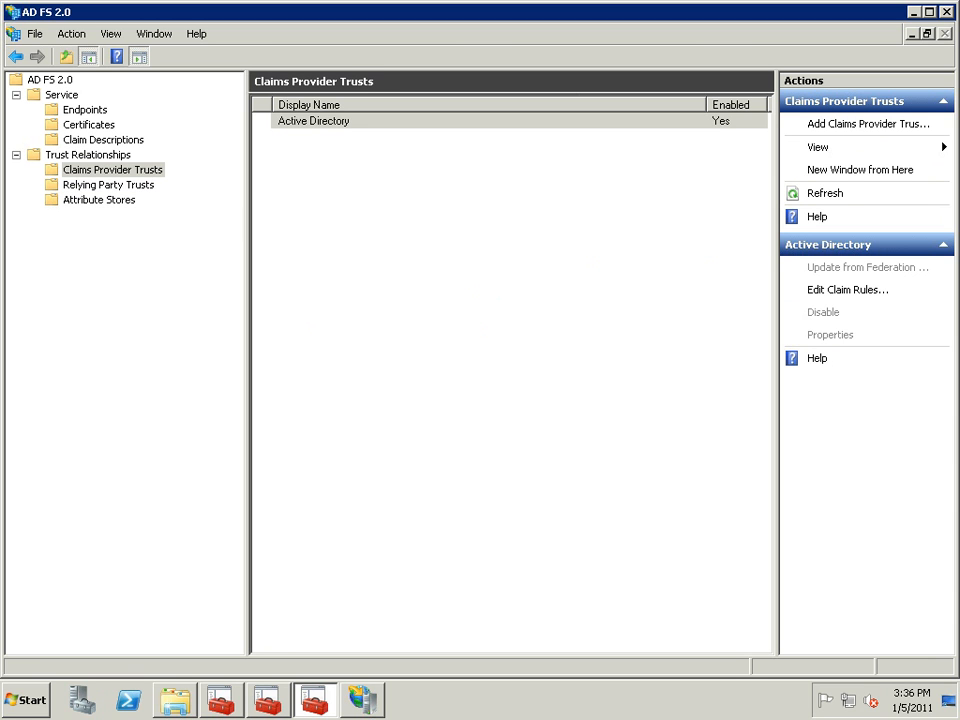
left_click(314, 121)
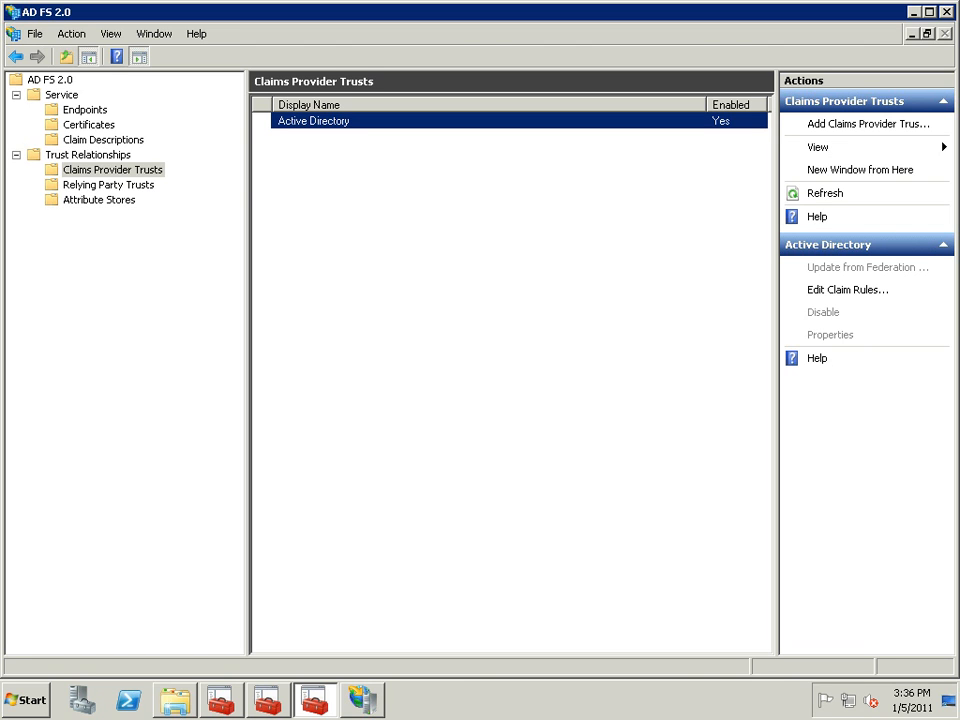
- Start a Send LDAP Attributes as Claims rule named UPN using the Active Directory attribute store
left_click(847, 290)
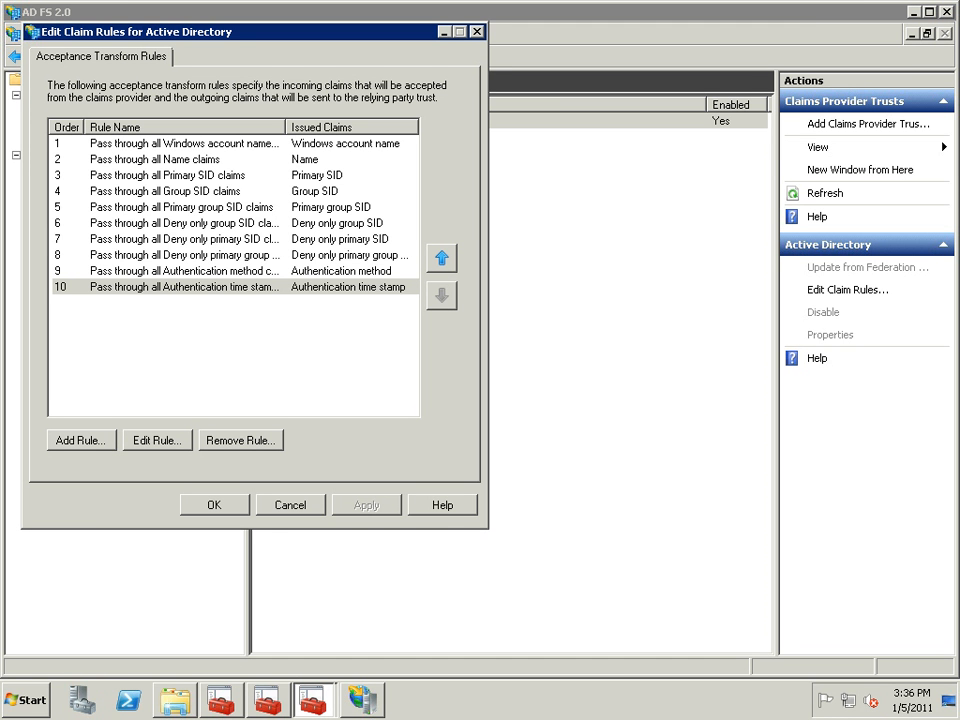
left_click(81, 440)
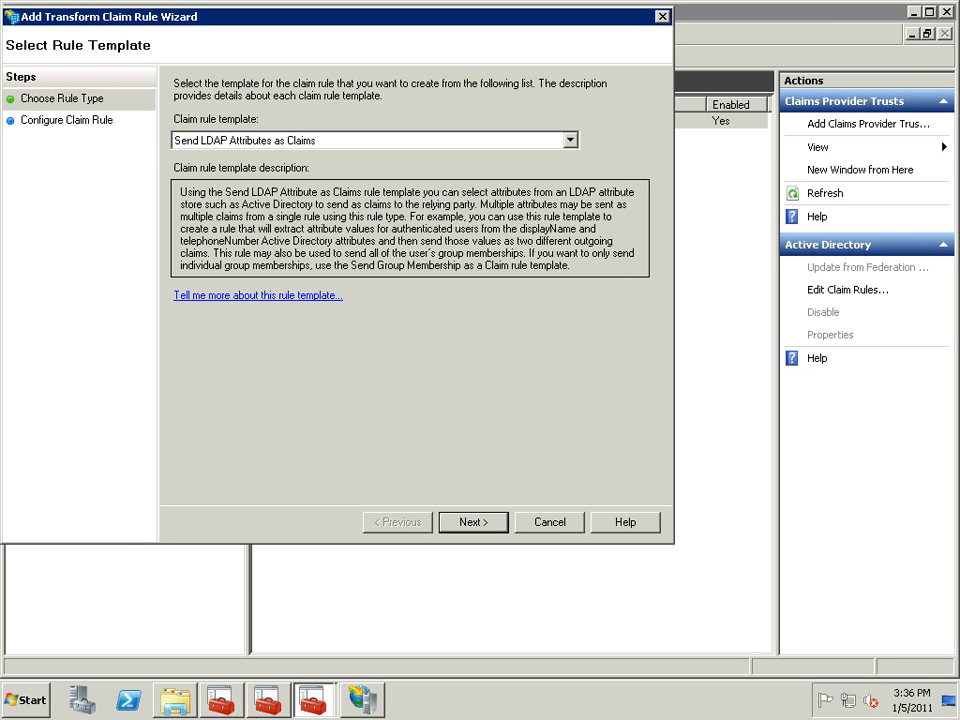
key("Return")
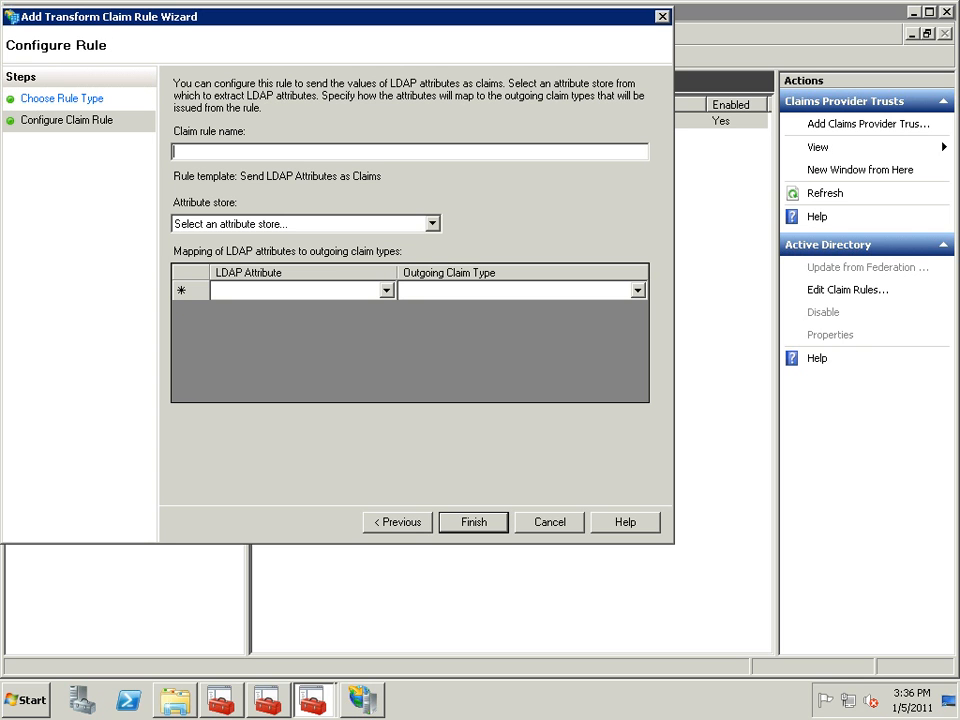
type("UPN")
key("Tab")
key("alt+Down")
key("Down")
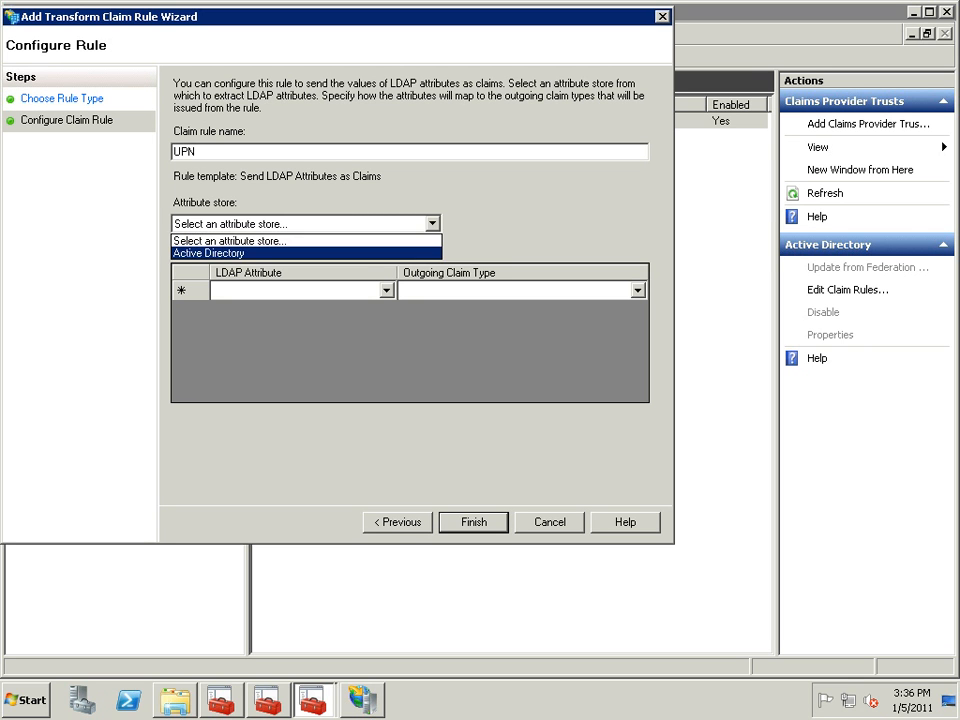
key("Return")
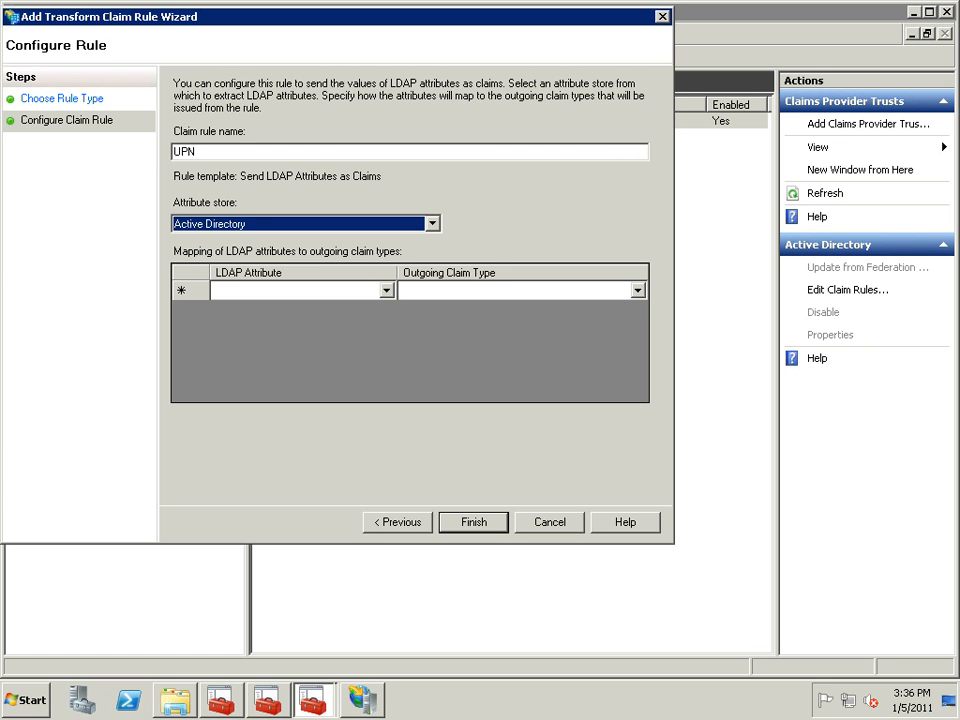
- Map User-Principal-Name to the outgoing UPN claim, finish the rule, and apply and save
key("Tab")
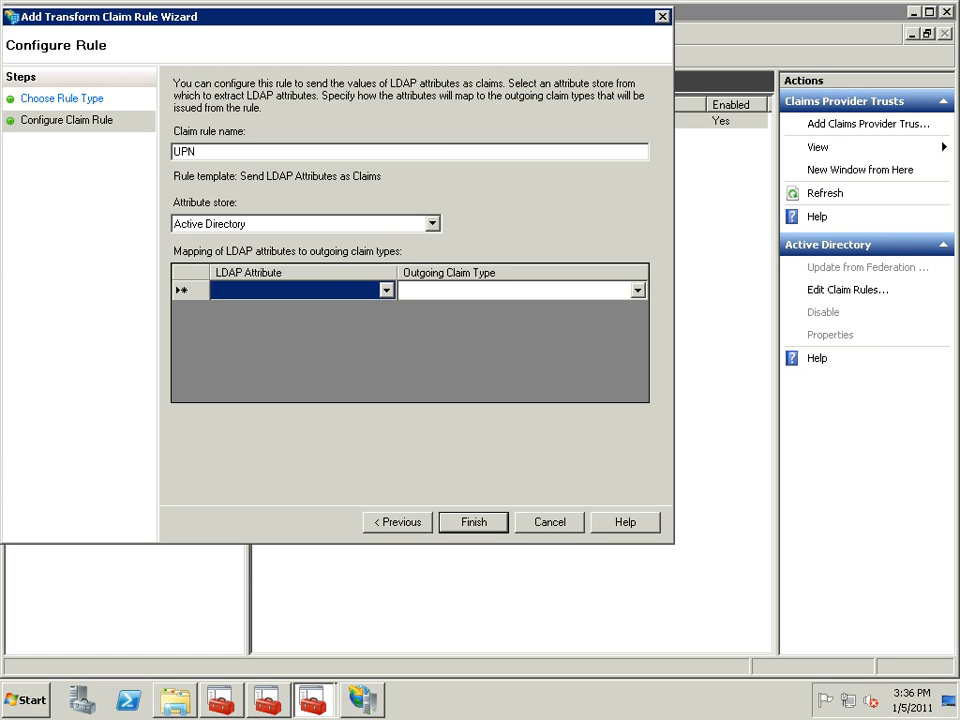
key("alt+Down")
key("Down")
key("Down")
key("Down")
key("Down")
key("Down")
key("Down")
key("Down")
key("Down")
key("Down")
key("Down")
key("Down")
key("Down")
key("Down")
key("Down")
key("Down")
key("Down")
key("Down")
key("Down")
key("Down")
key("Down")
key("Down")
key("Down")
key("Return")
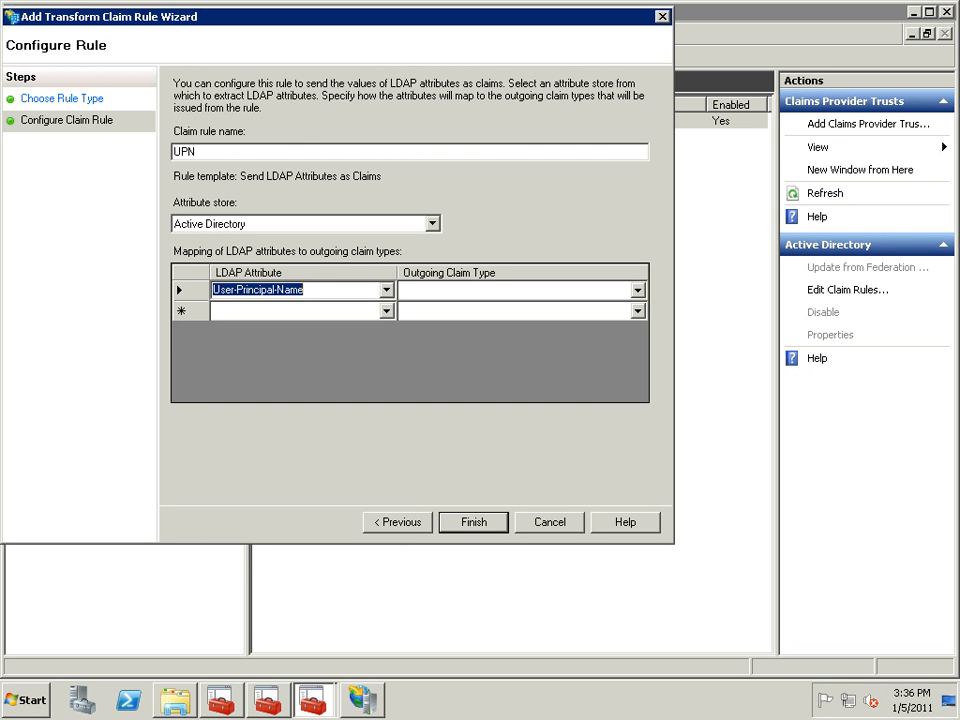
key("Tab")
left_click(638, 290)
left_click(638, 290)
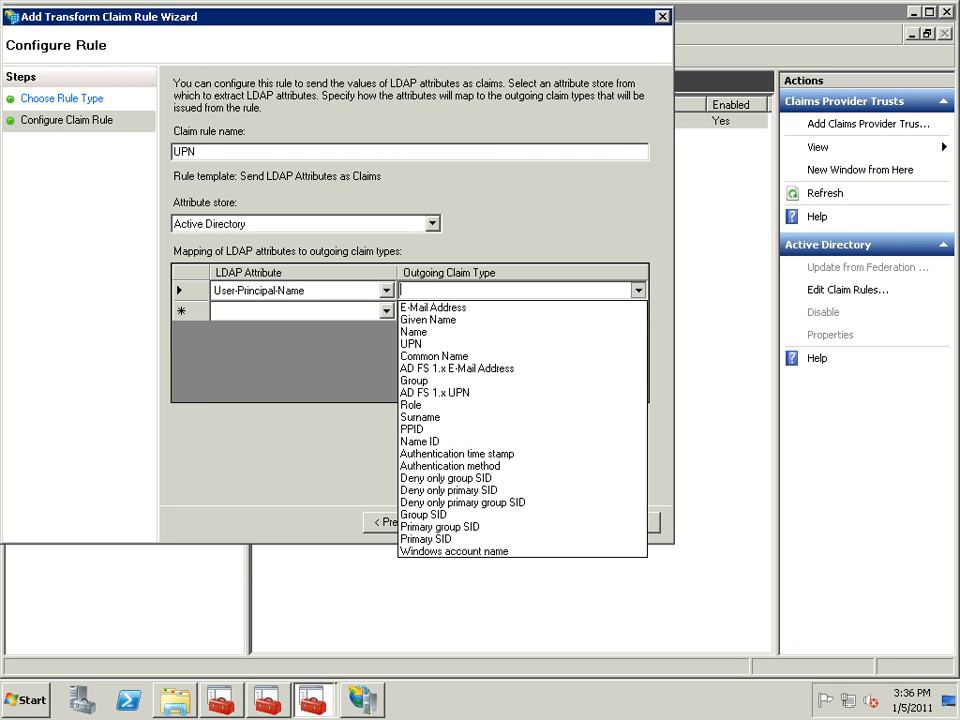
key("Return")
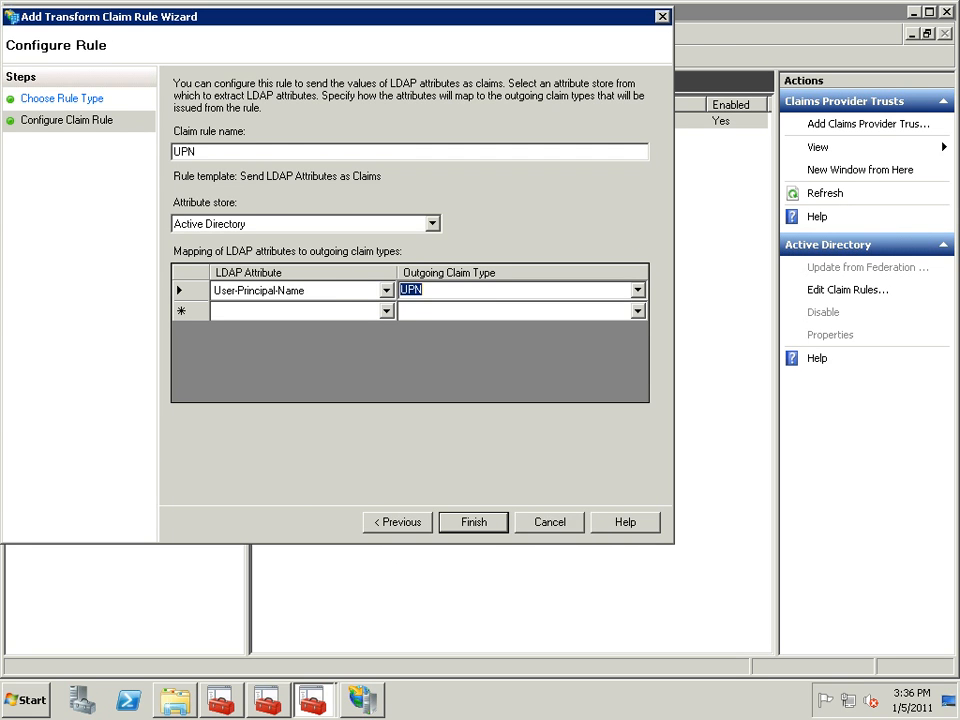
left_click(474, 522)
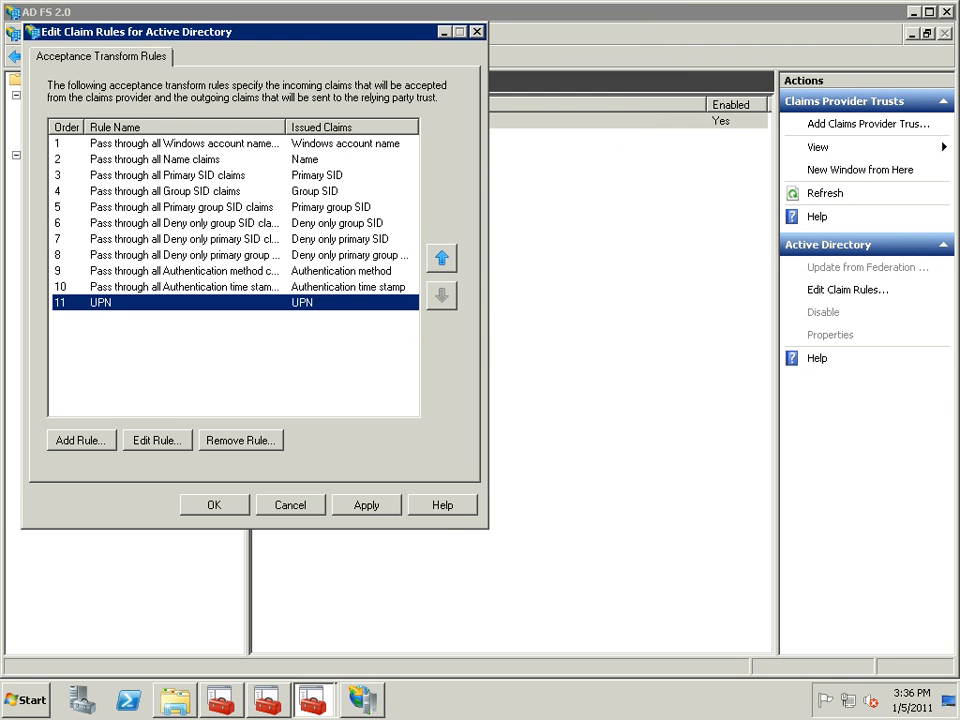
left_click(366, 505)
left_click(214, 505)
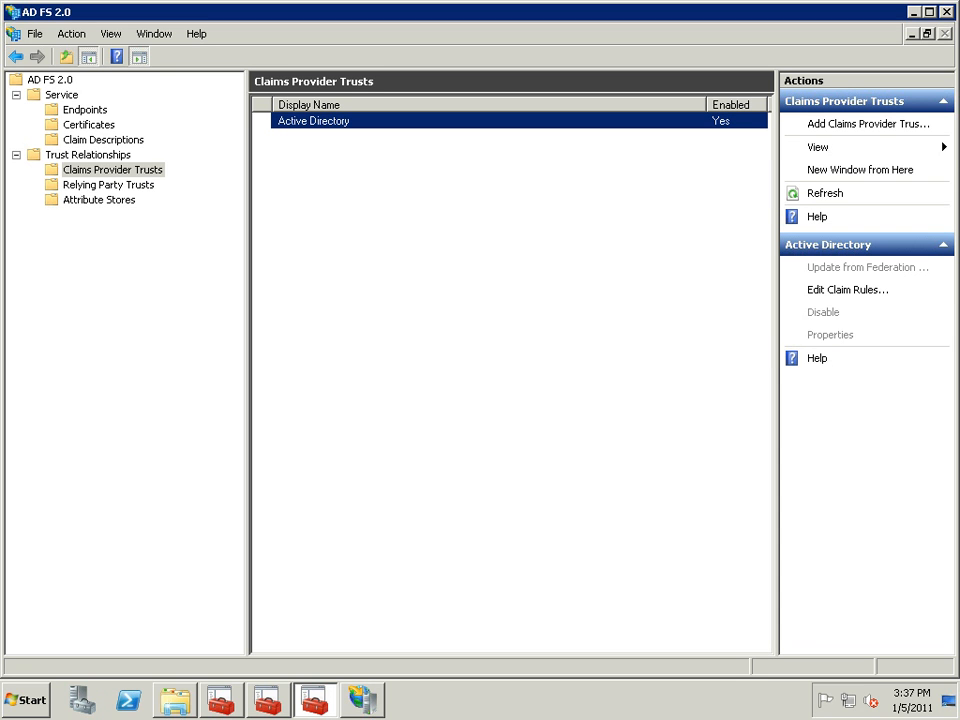
- Show the empty Relying Party Trusts list in the console tree
left_click(108, 185)
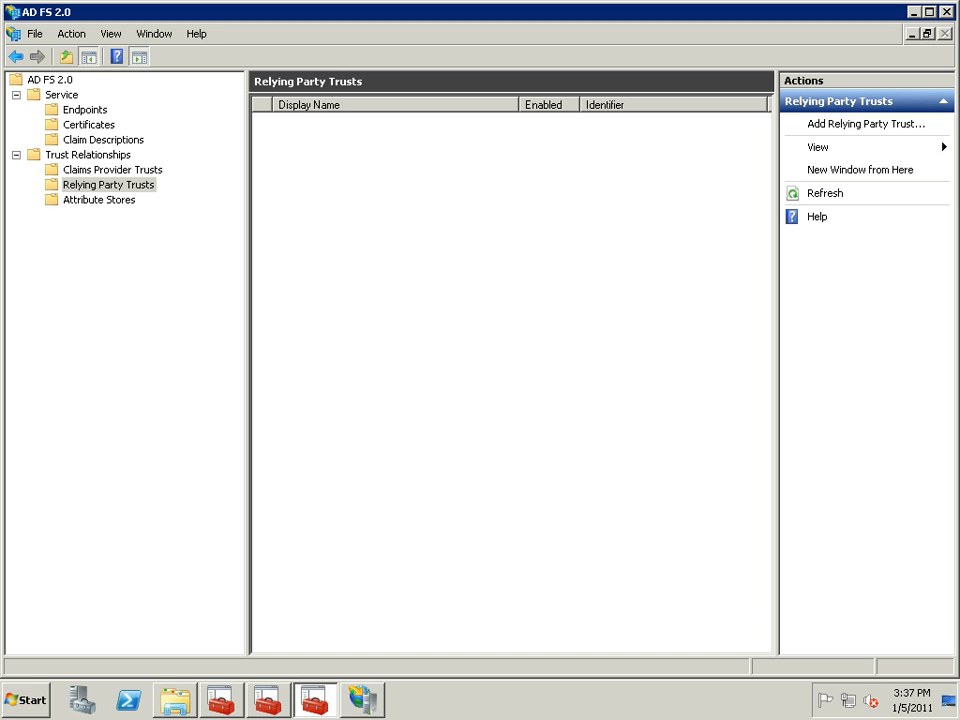
left_click(866, 124)
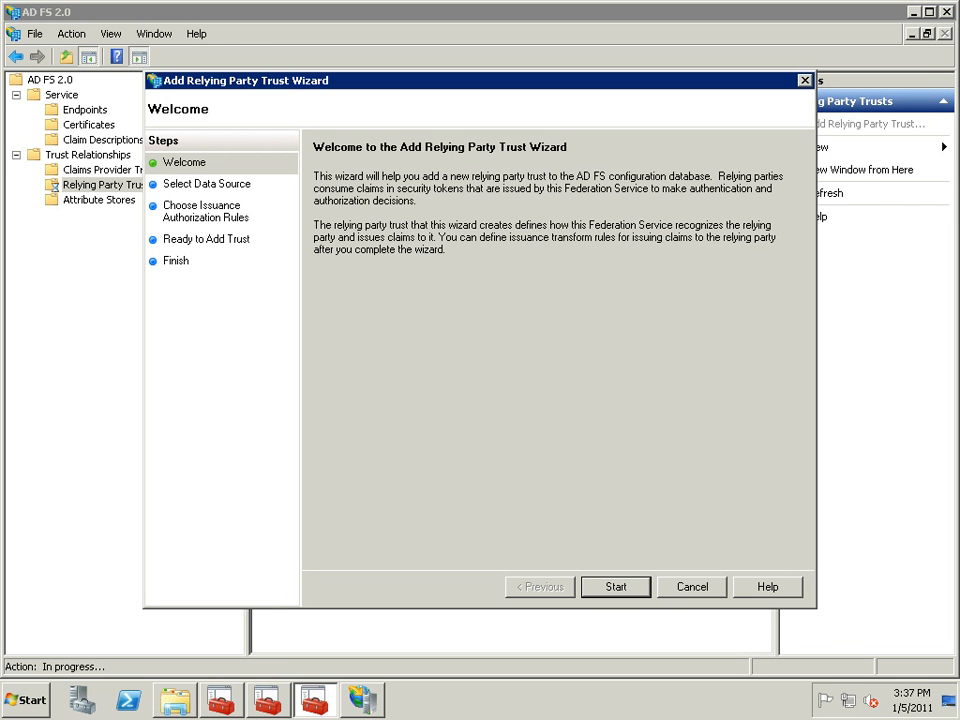
left_click(616, 587)
type("https:")
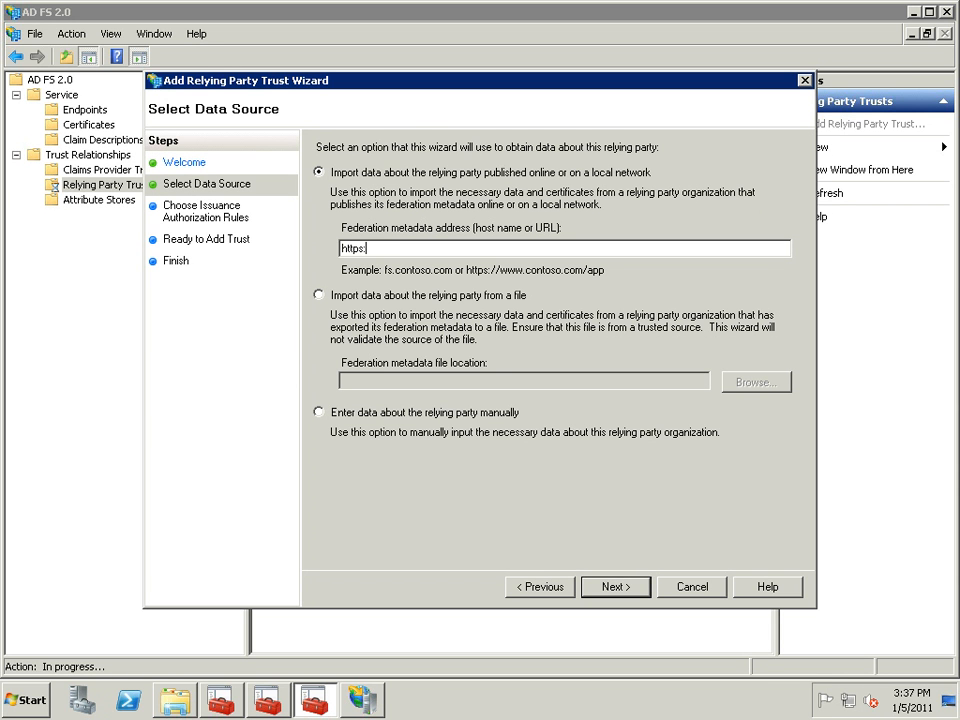
type("//auth.contoso.com:444")
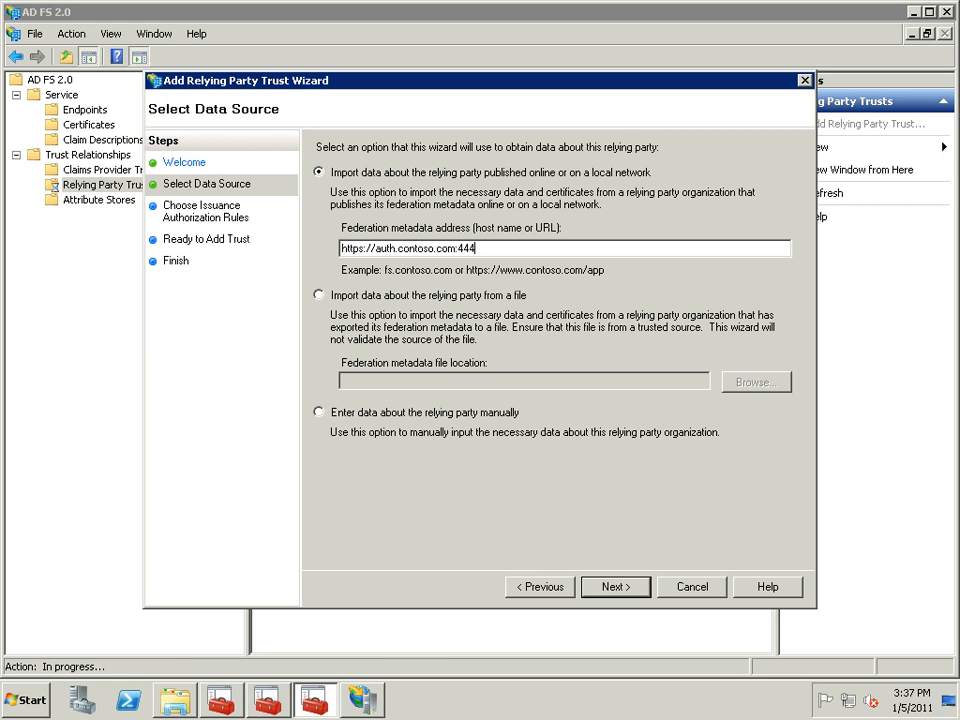
left_click(614, 587)
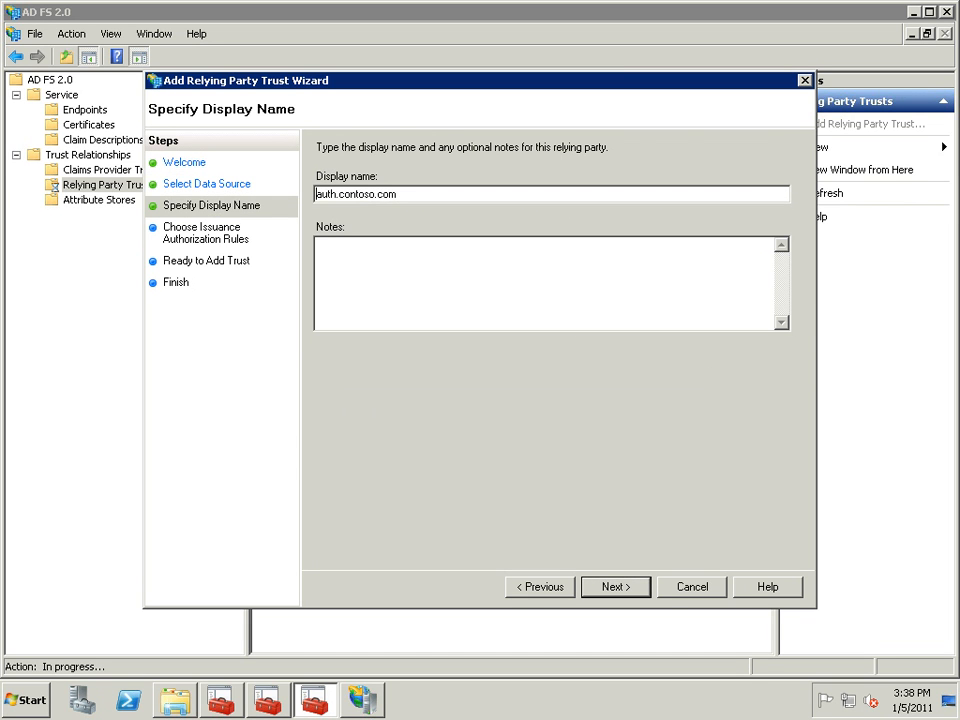
- Keep auth.contoso.com as the display name, review identifiers, and add the trust
key("Return")
key("Return")
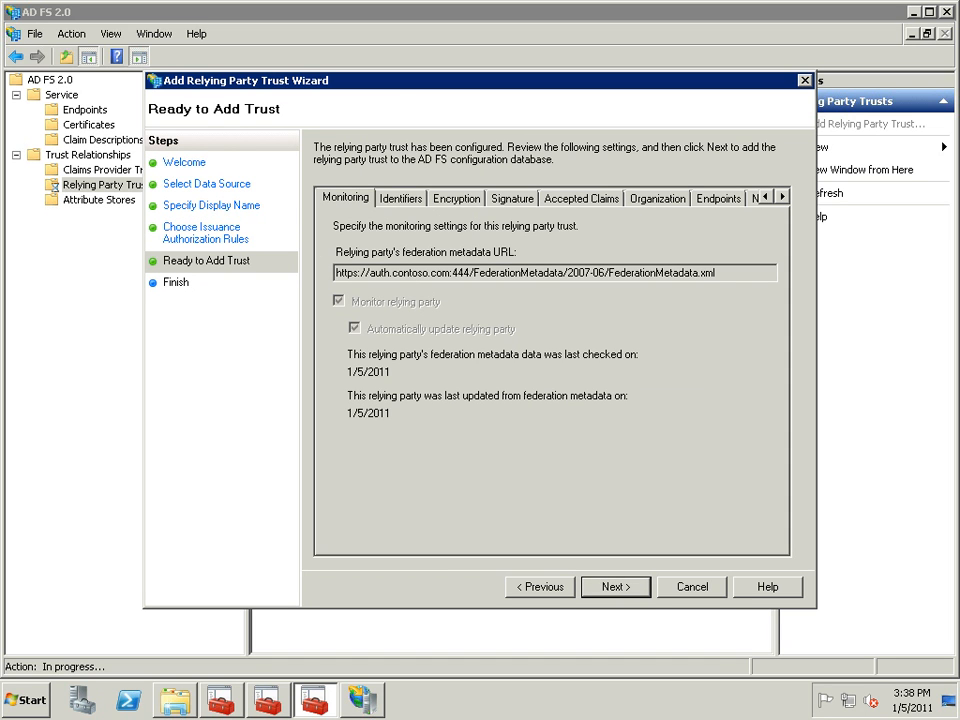
key("ctrl+Tab")
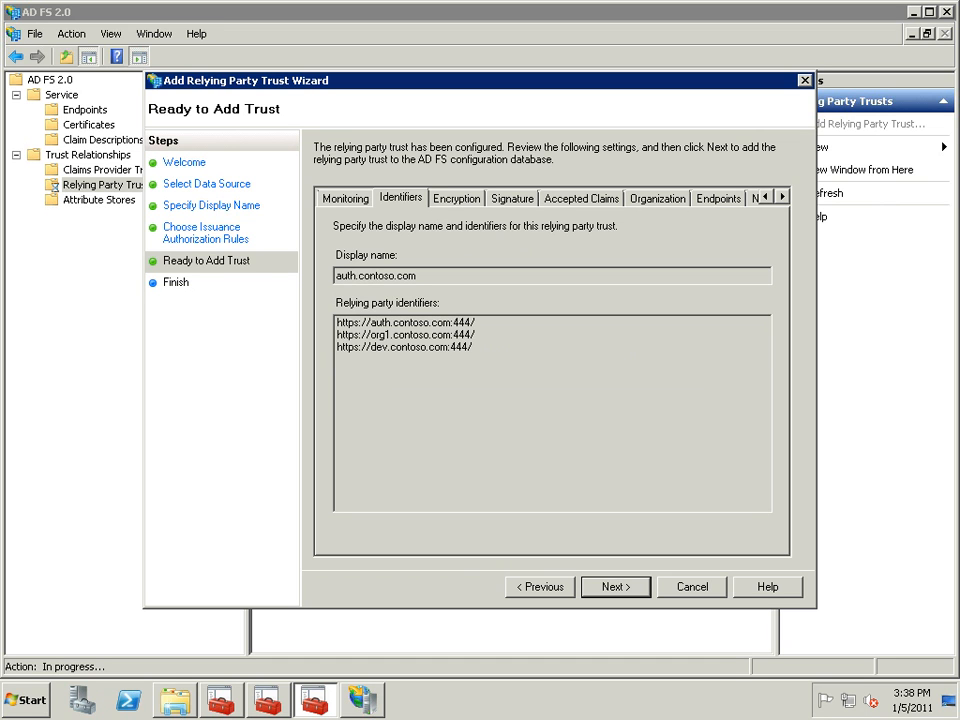
key("Return")
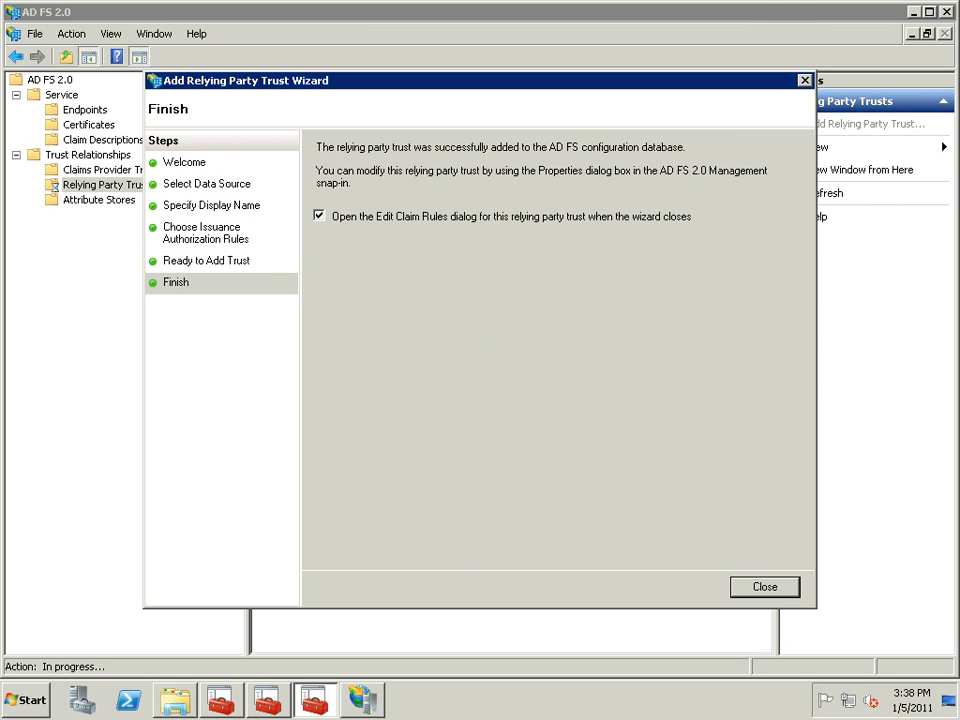
key("Return")
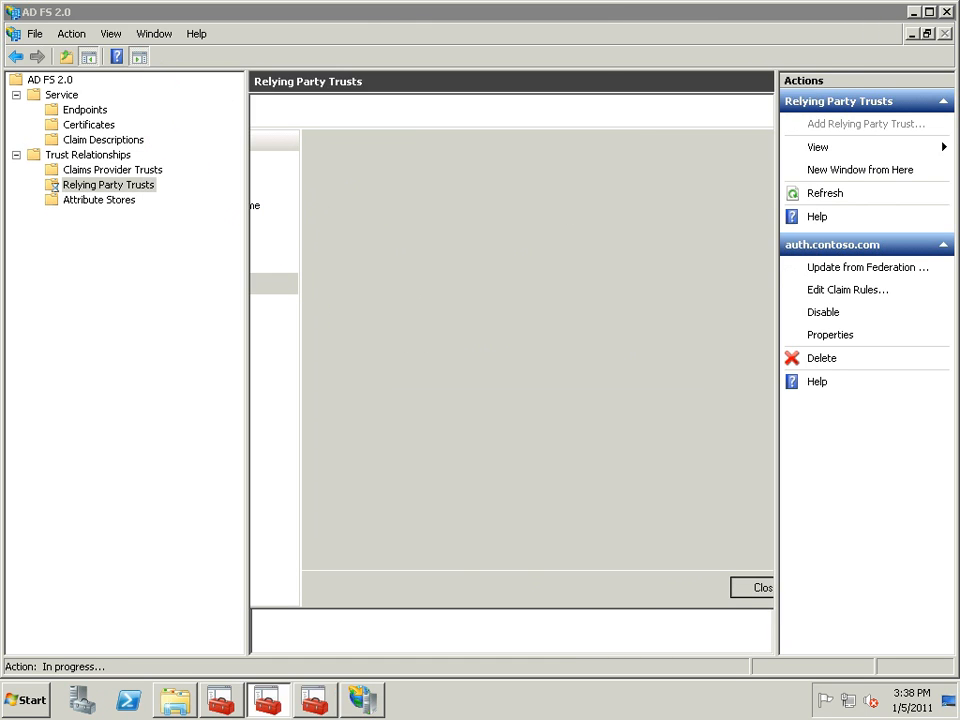
- Add a Pass Through or Filter rule named UPN passing through the UPN claim type
left_click_drag(300, 94, 376, 106)
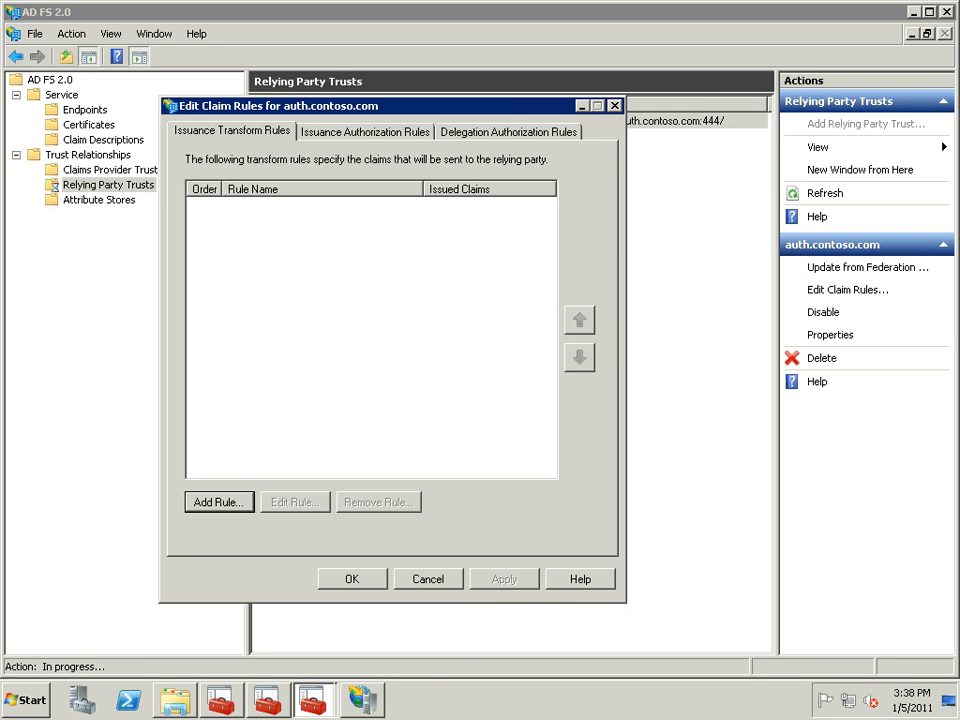
left_click(218, 501)
left_click(626, 214)
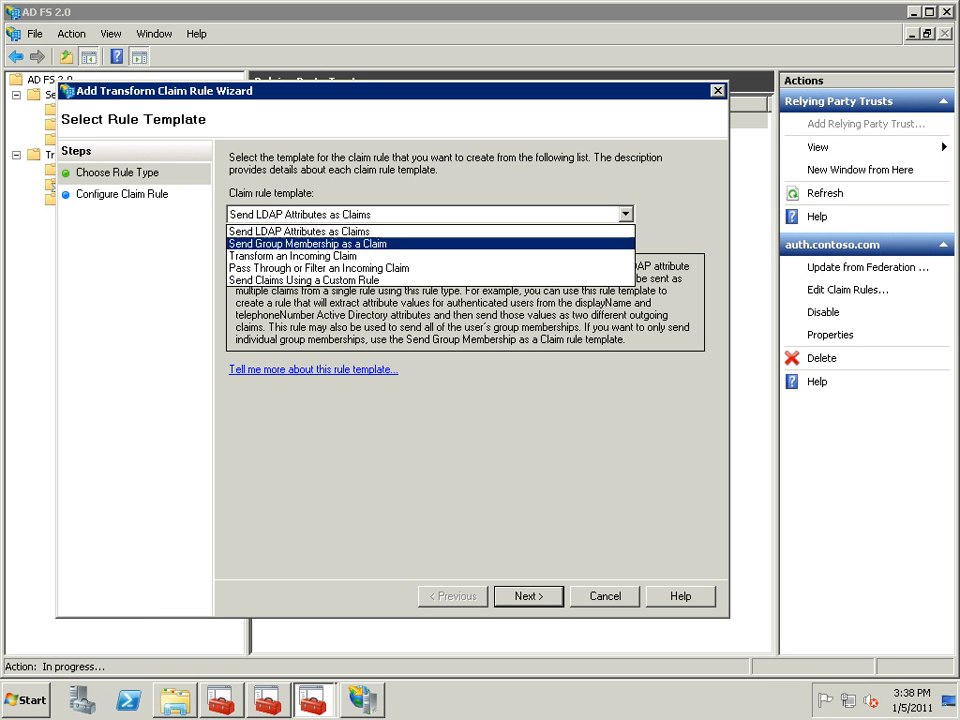
left_click(319, 268)
left_click(529, 597)
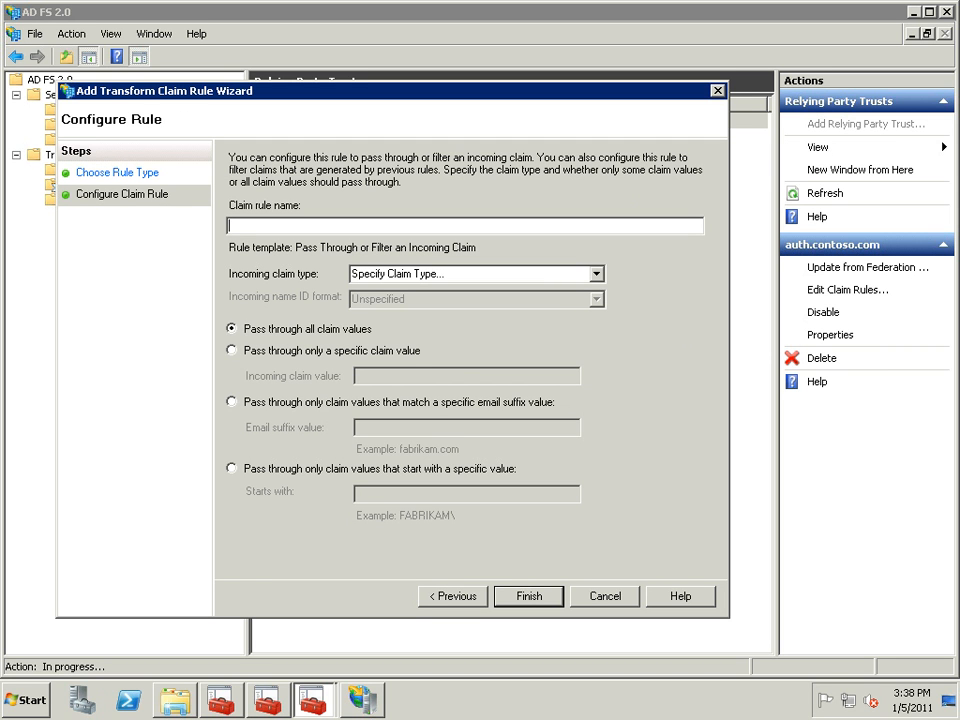
type("UPN")
left_click(597, 274)
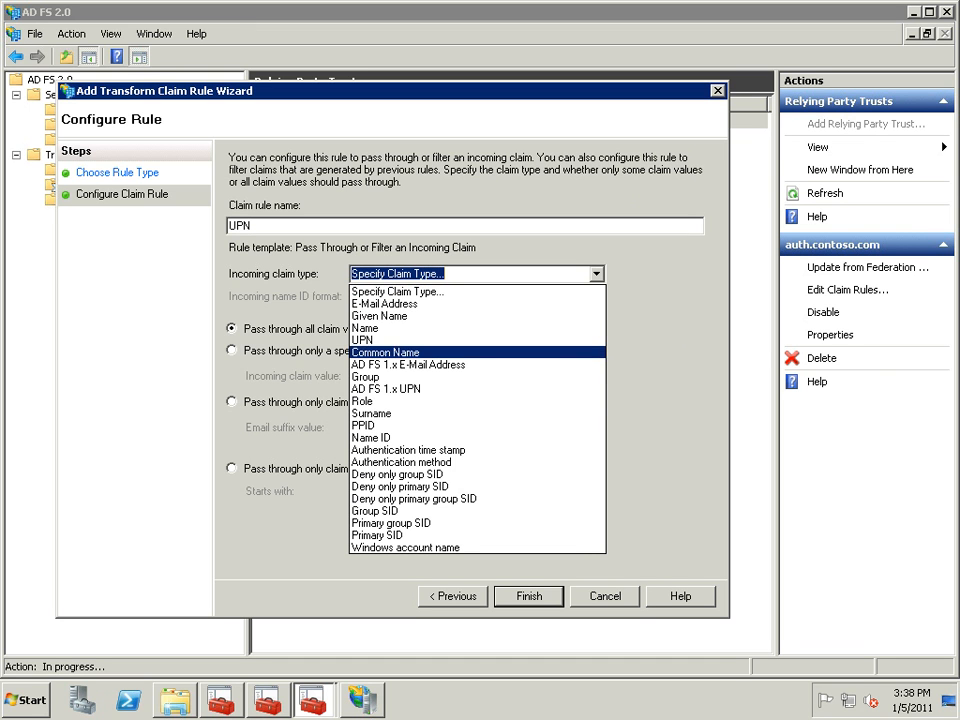
left_click(430, 340)
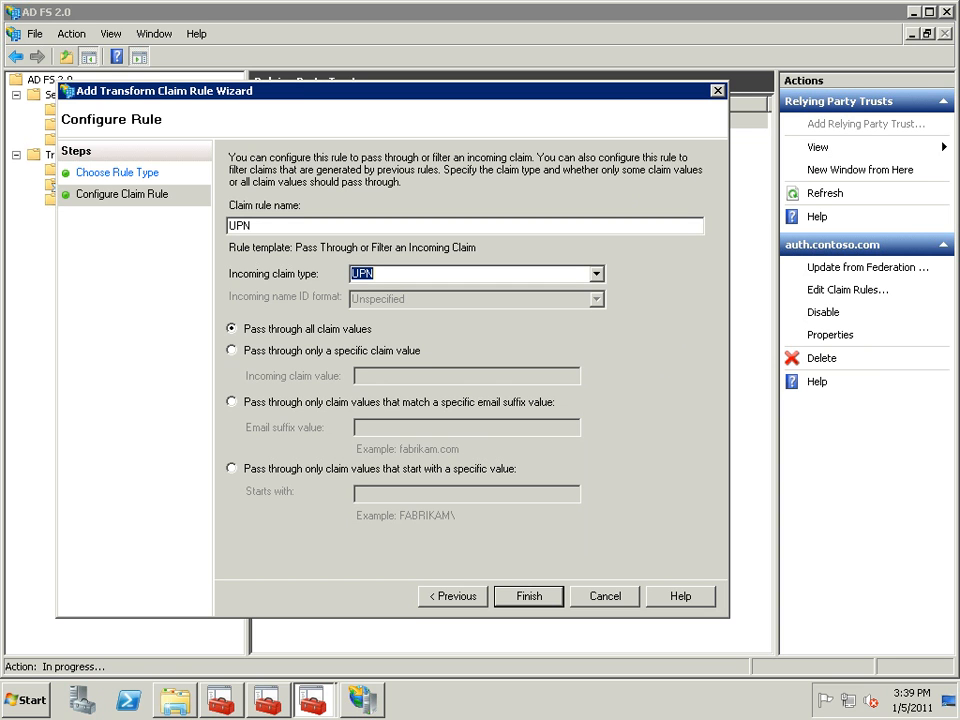
key("Return")
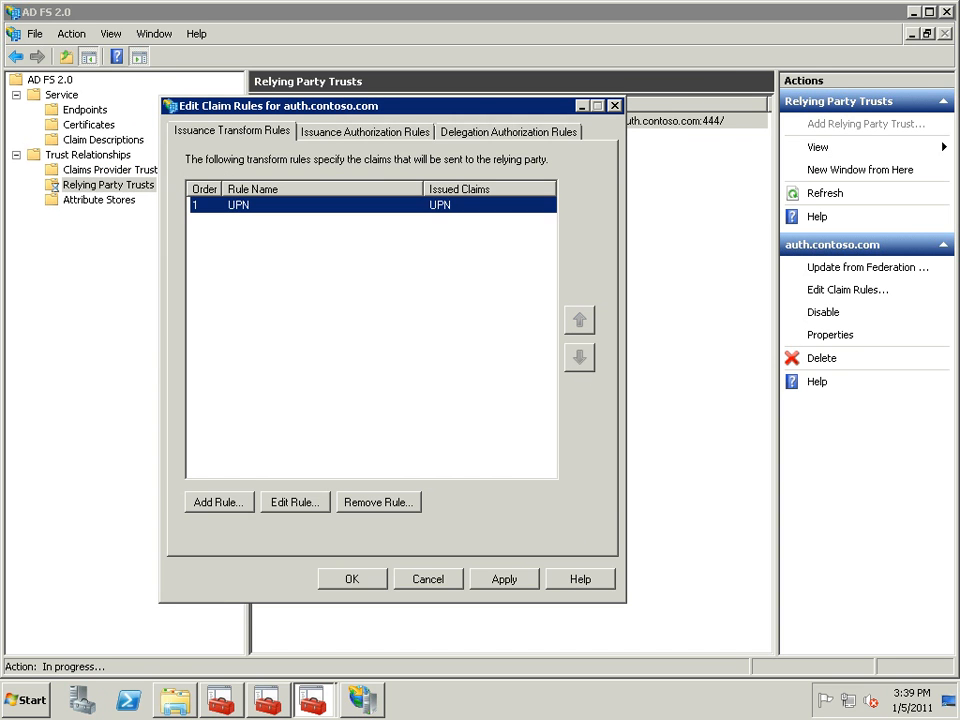
- Add a Pass Through or Filter rule named Primary SID for the Primary SID claim
key("Return")
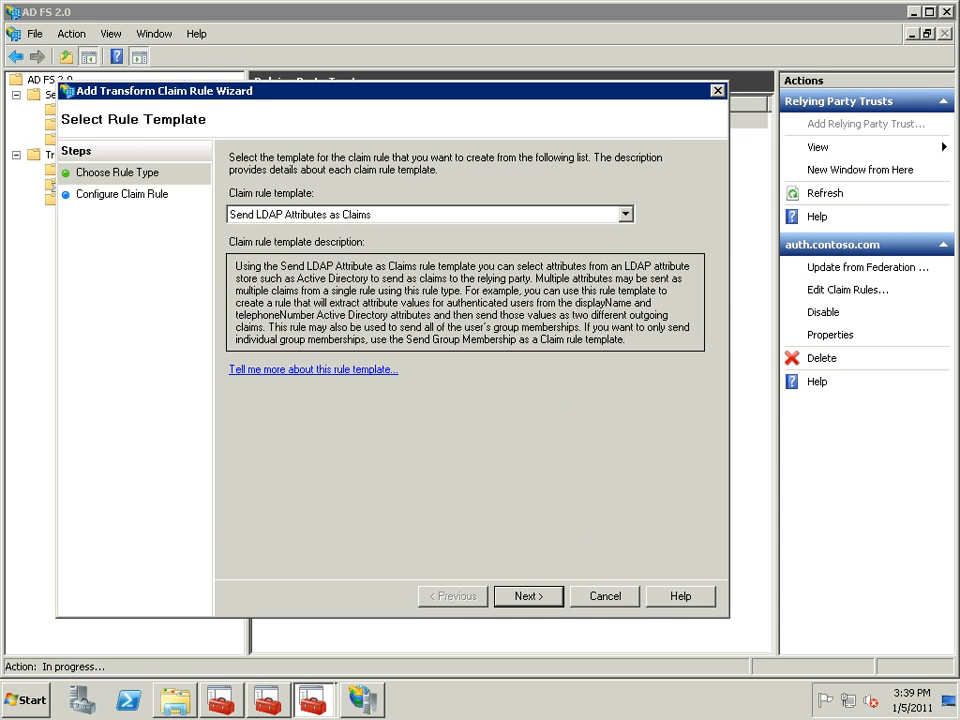
key("alt+Down")
key("Down")
key("Down")
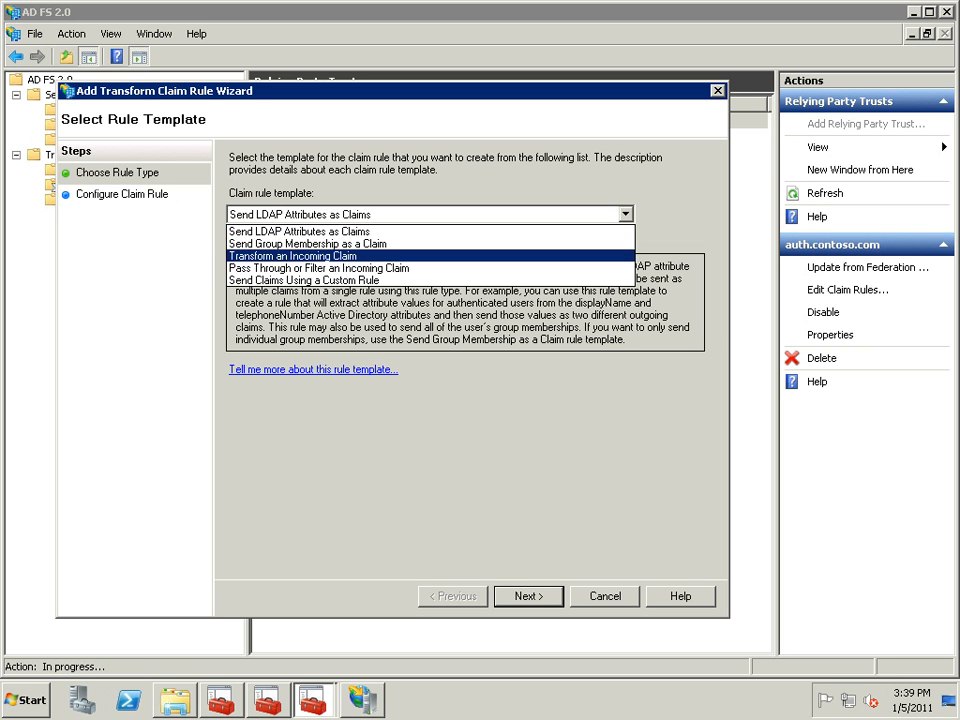
key("Down")
key("Return")
key("Return")
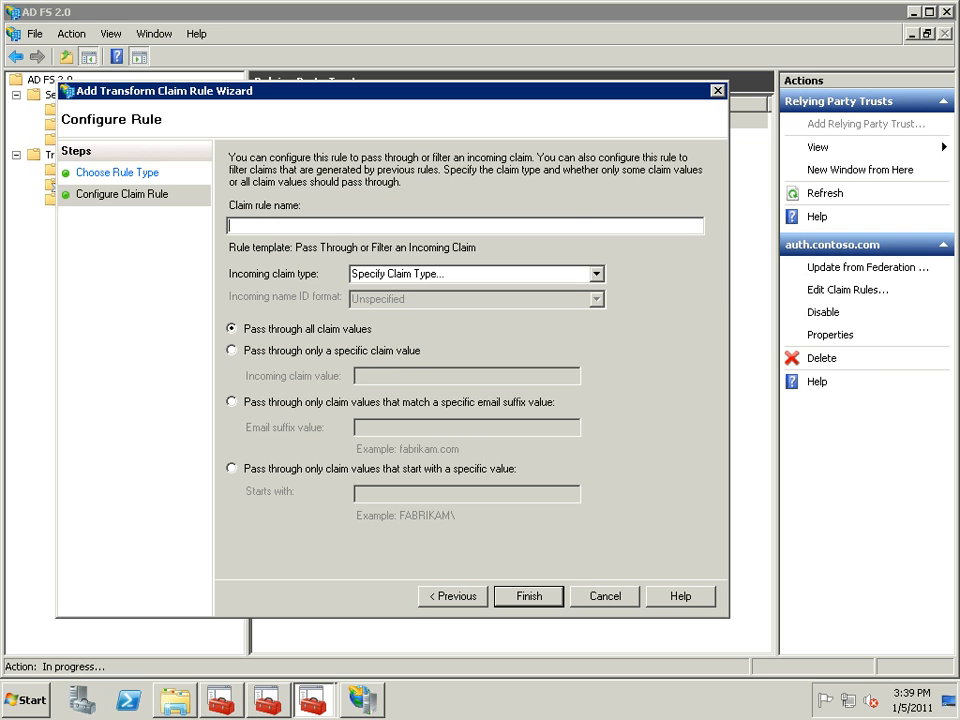
type("Primary SID")
left_click(597, 274)
key("Down")
key("Down")
key("Down")
key("Return")
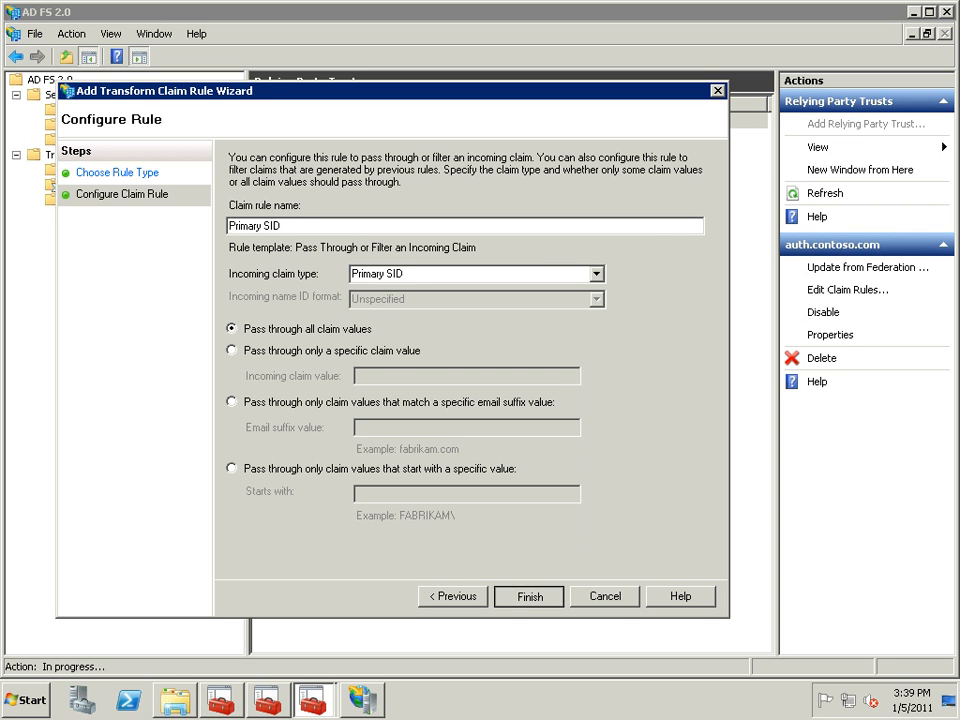
key("Return")
- Add a Transform rule 'Windows Account Name' mapping Windows account name to Name, then apply and save
left_click(219, 502)
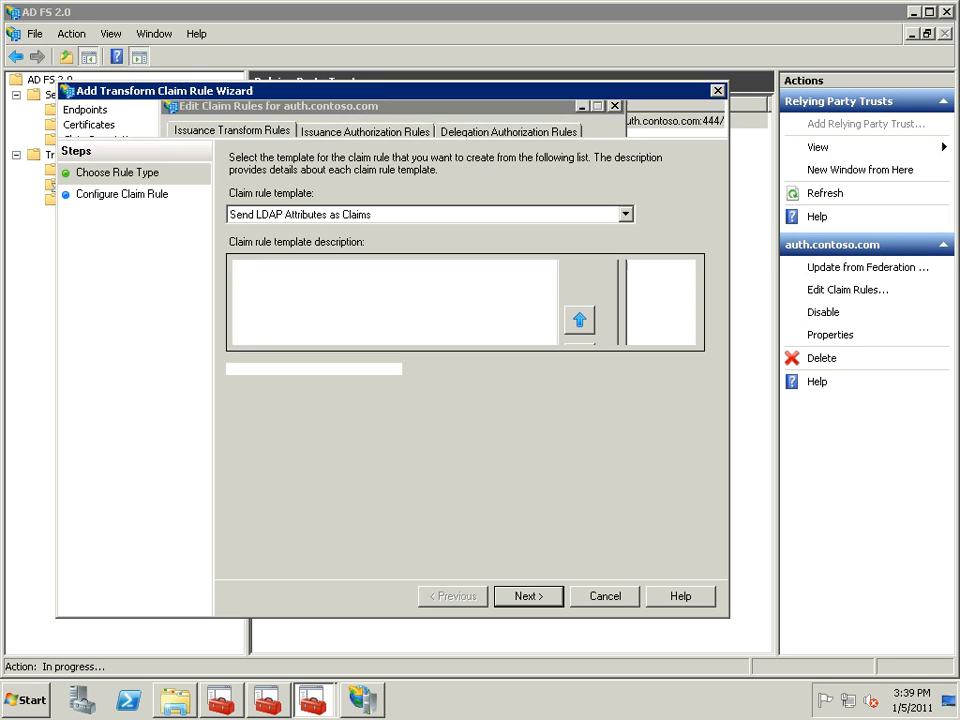
key("alt+Down")
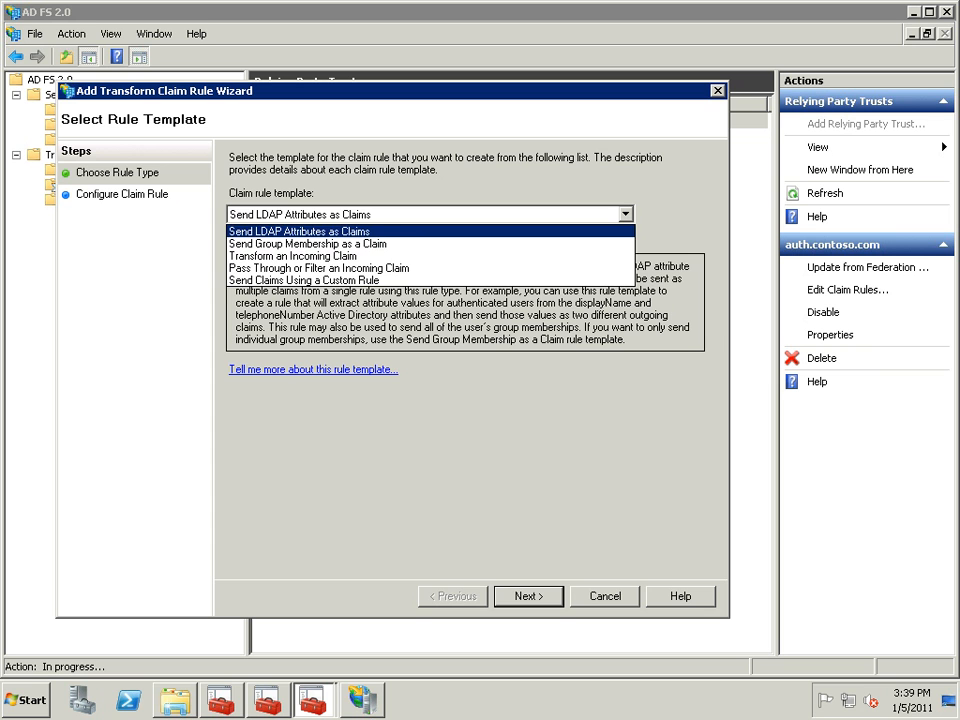
key("Down")
key("Down")
key("Return")
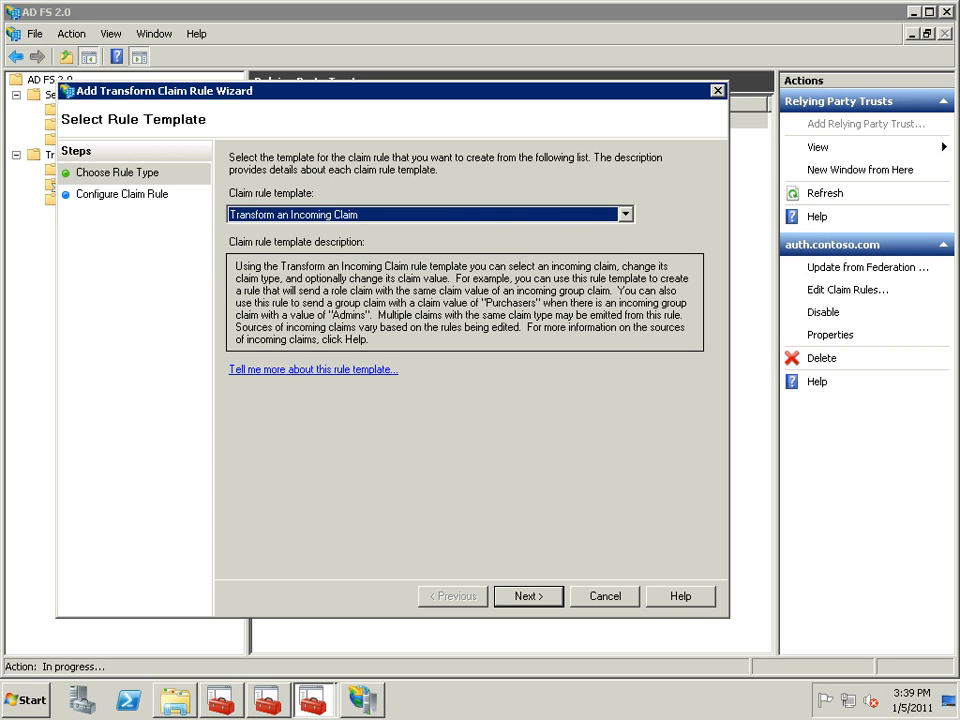
key("Return")
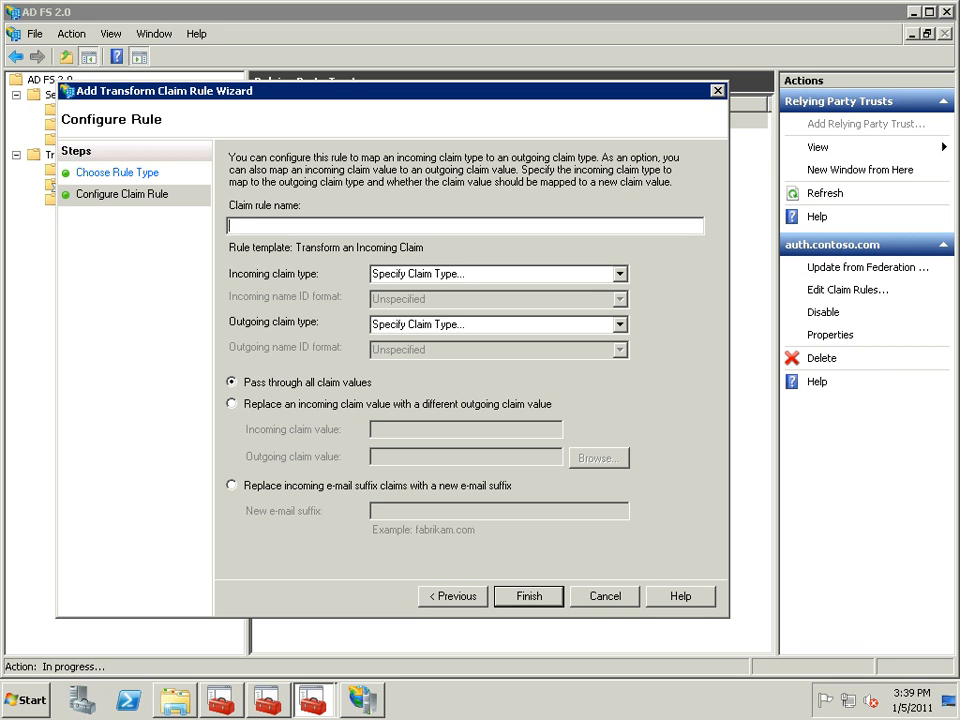
type("Windows Account Name")
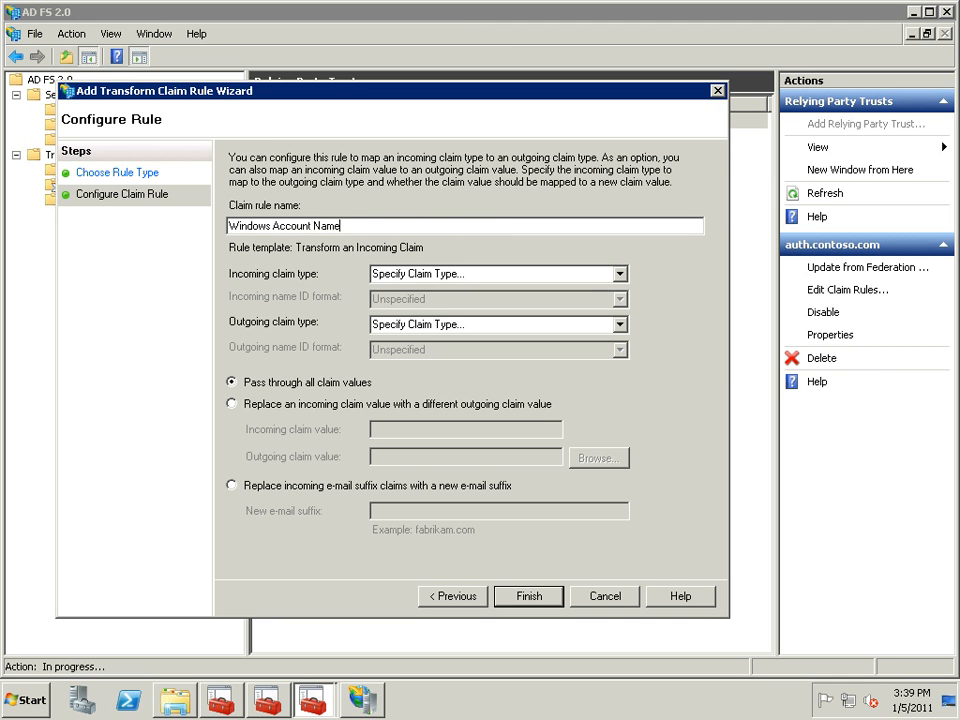
left_click(620, 274)
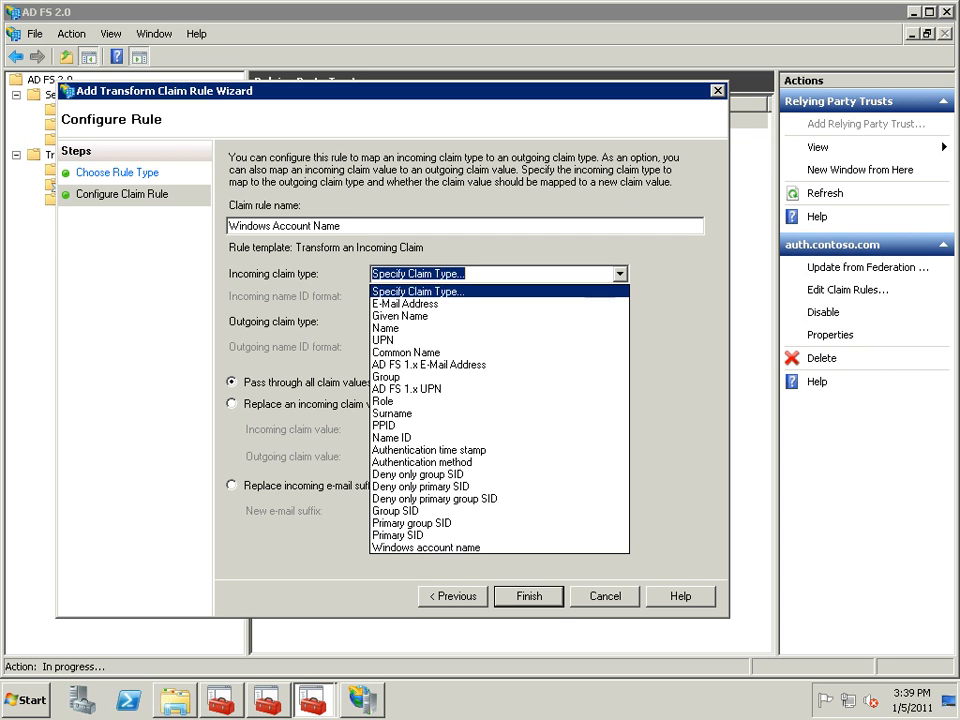
left_click(426, 548)
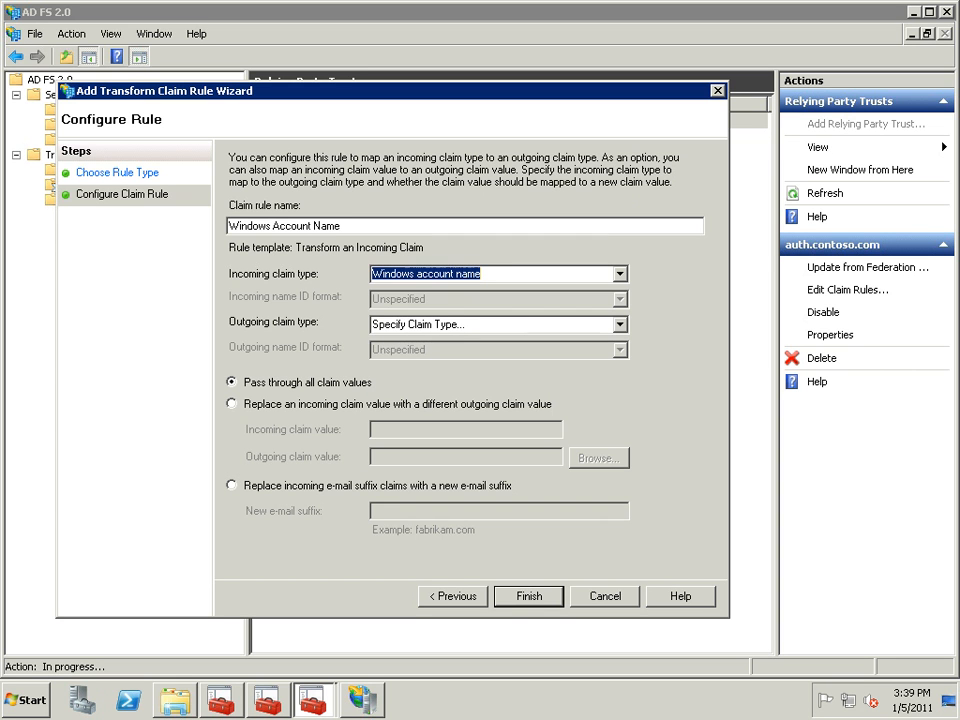
left_click(620, 325)
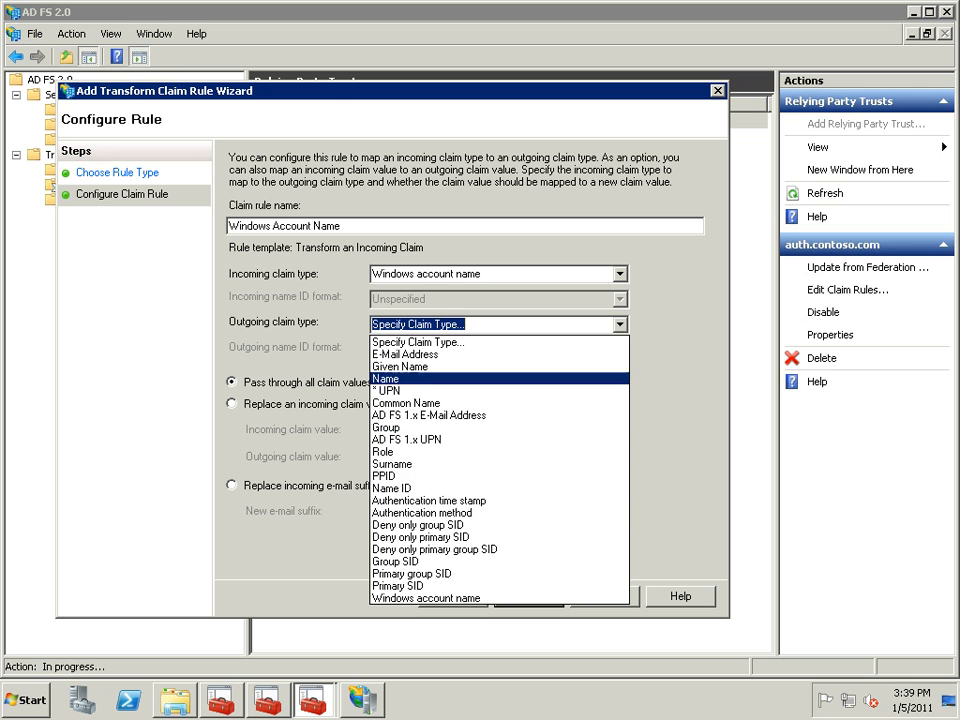
left_click(400, 379)
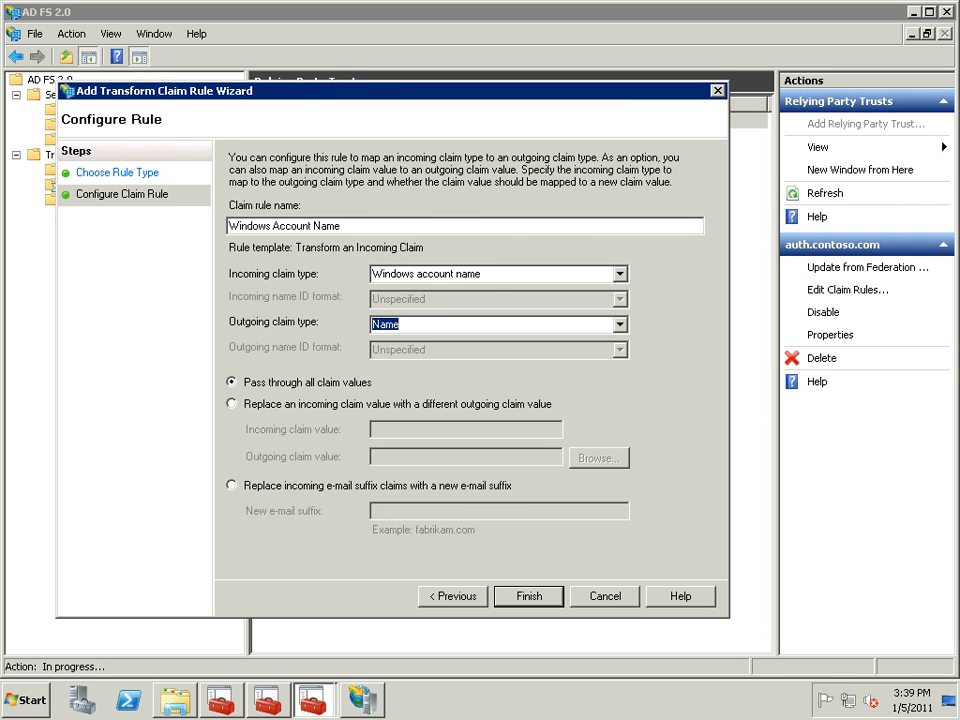
key("Return")
left_click(504, 579)
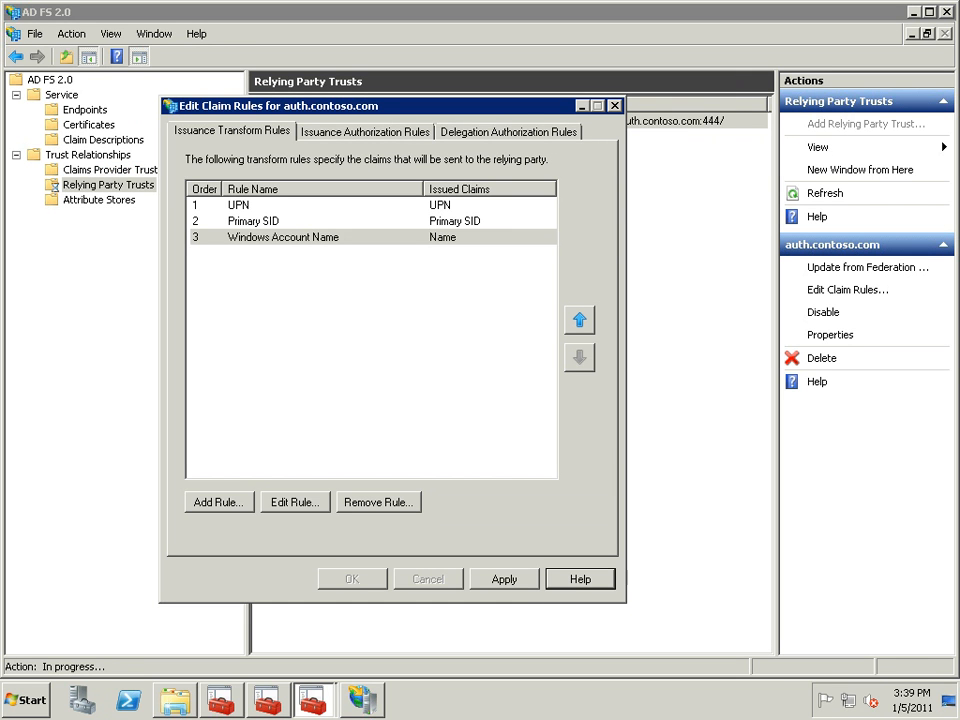
left_click(352, 579)
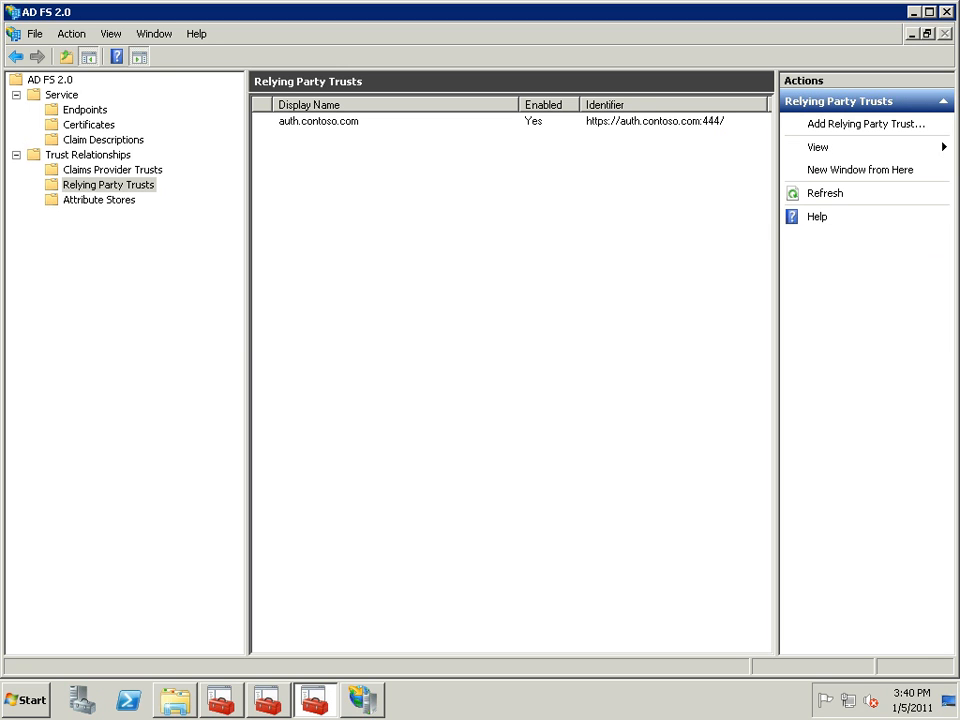
- Minimize AD FS Management, the certificates console and Deployment Manager to clear the desktop
key("super+d")
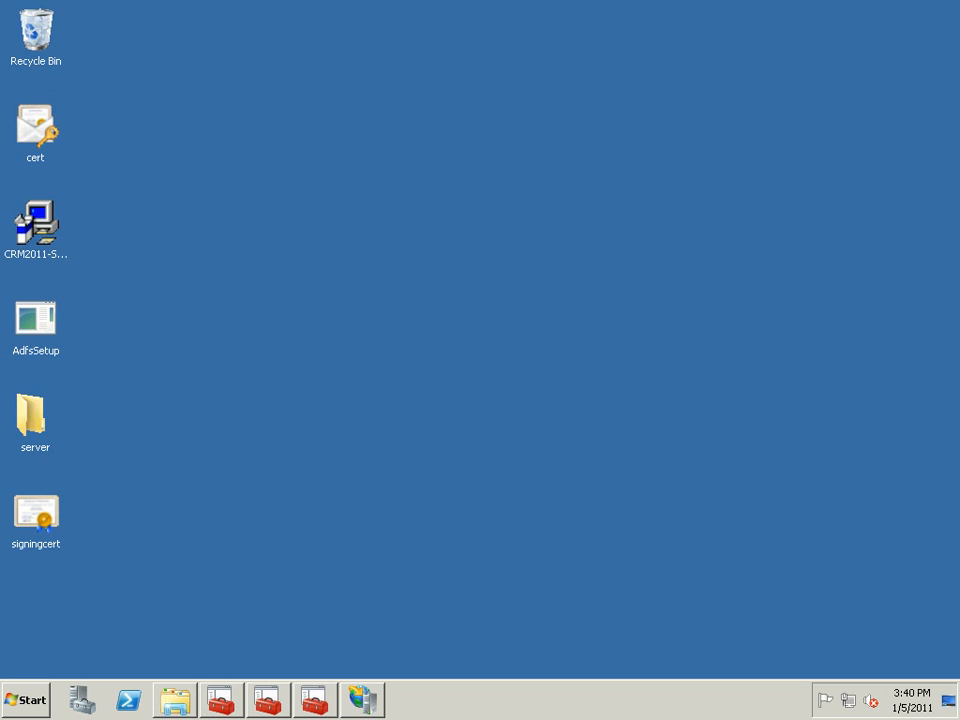
key("super+d")
left_click(315, 700)
left_click(221, 700)
left_click(221, 700)
left_click(268, 700)
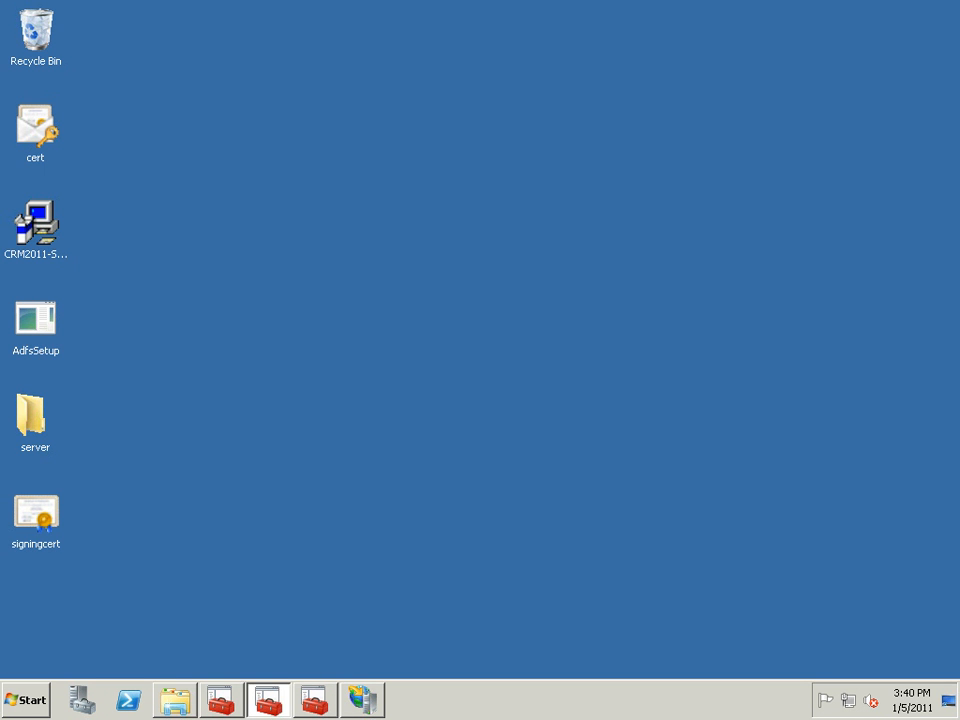
left_click(268, 700)
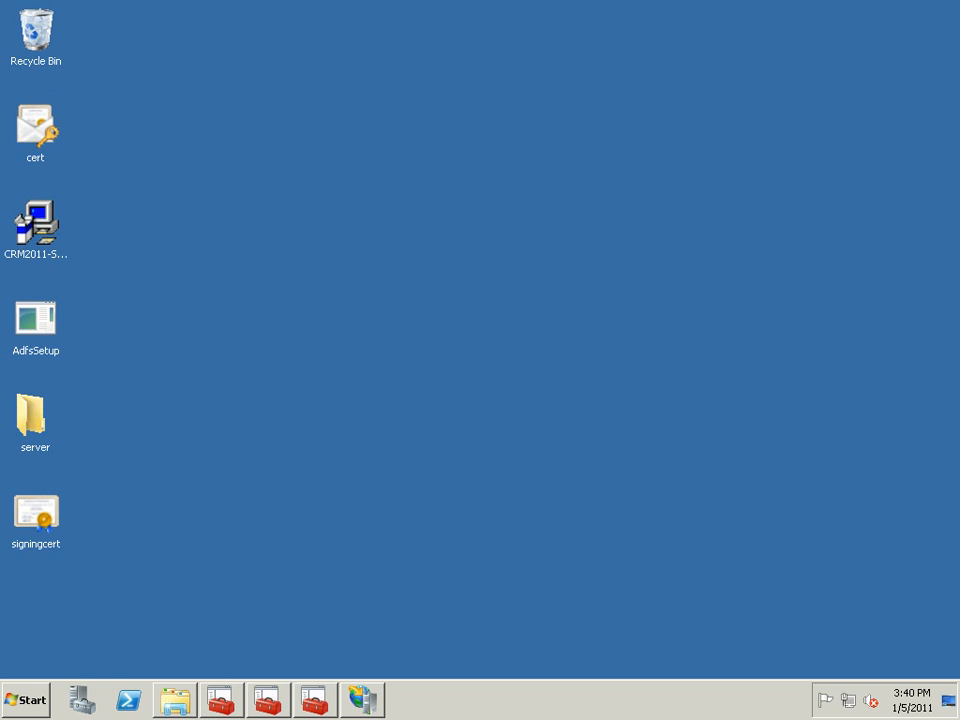
- Run iisreset in an administrator command prompt, then close the console
left_click(26, 700)
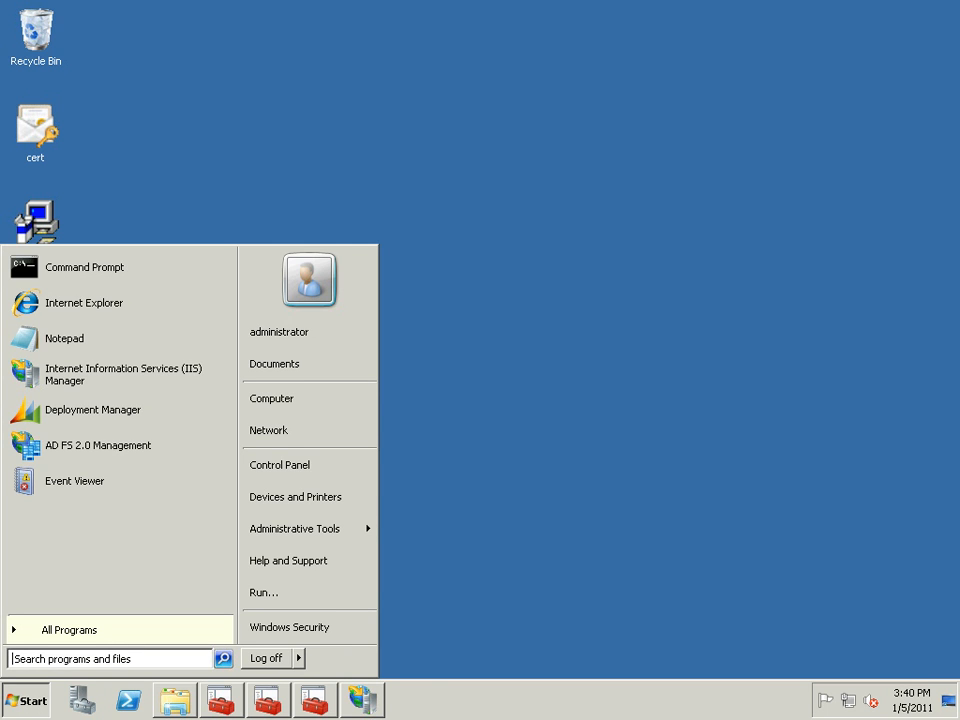
left_click(85, 267)
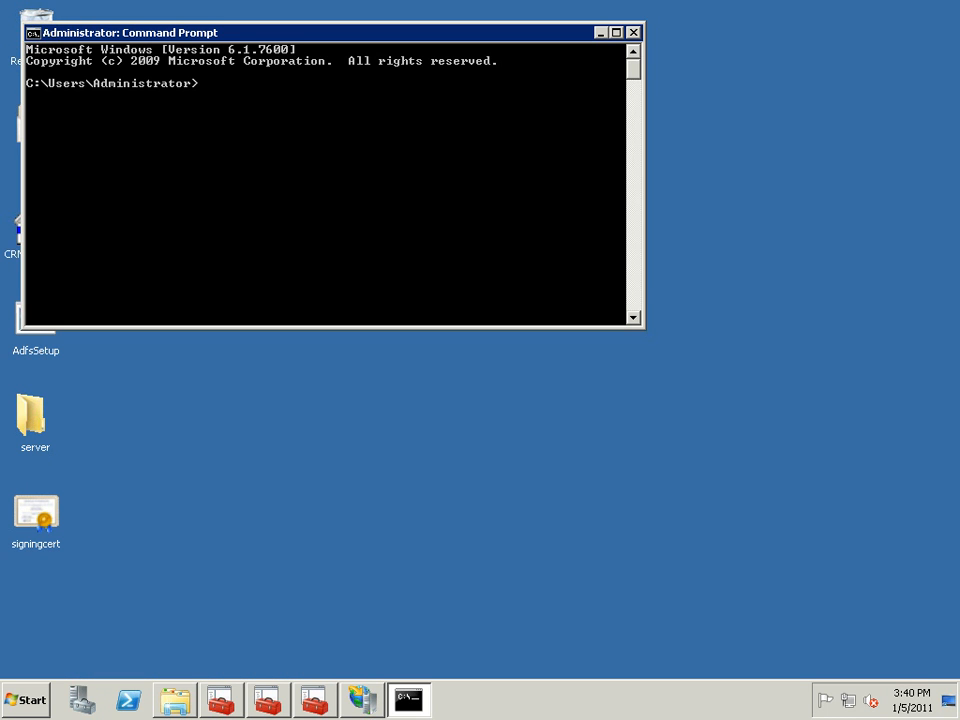
type("iisreset")
key("Return")
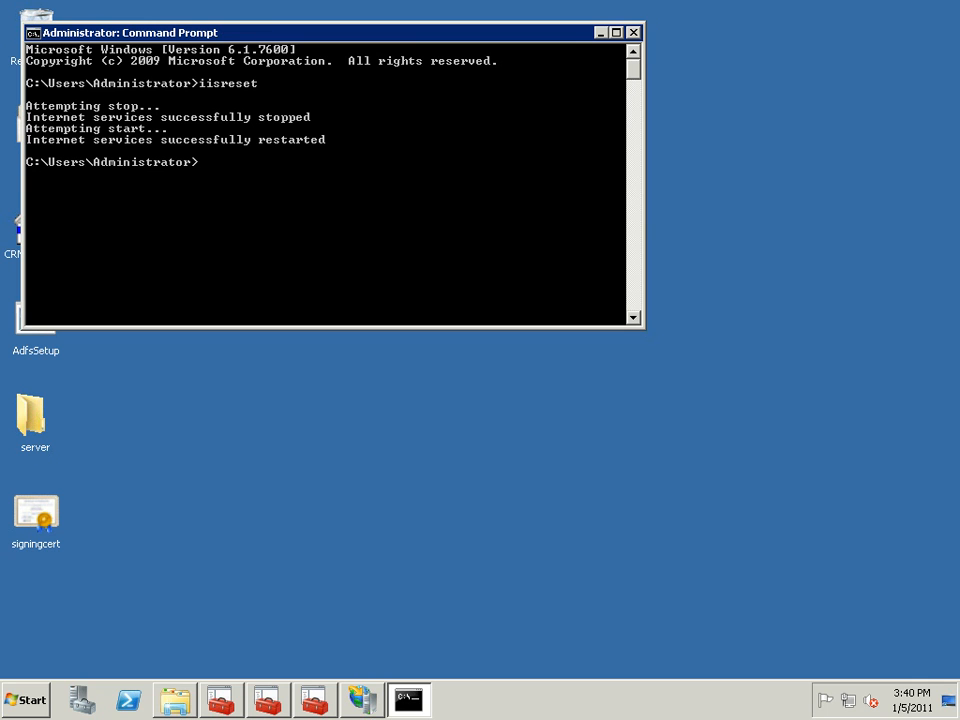
left_click(633, 32)
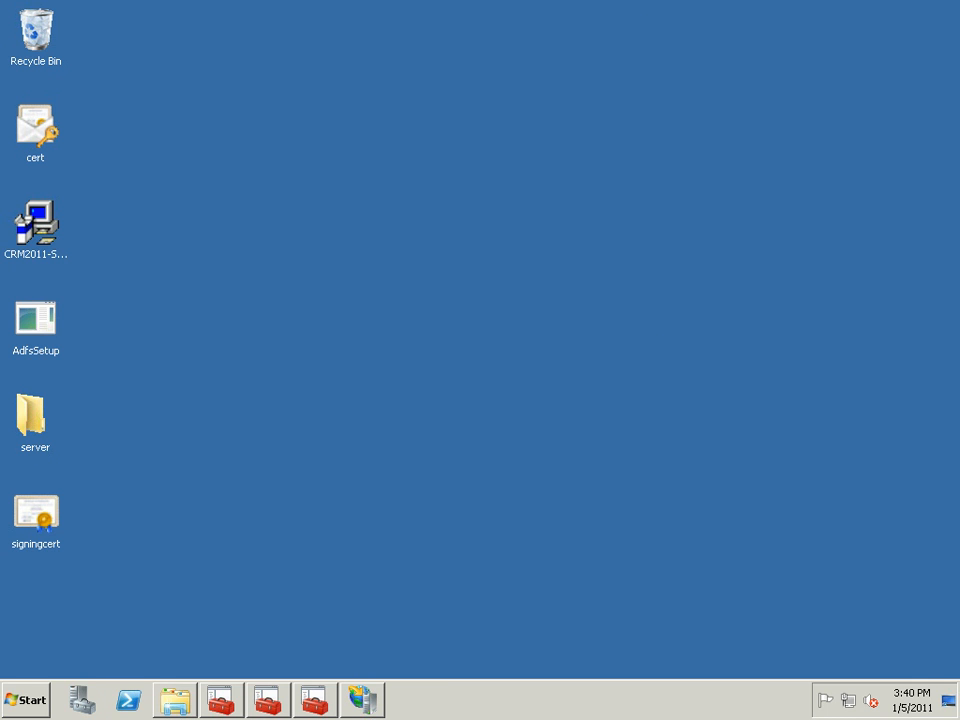
left_click(26, 700)
left_click(84, 302)
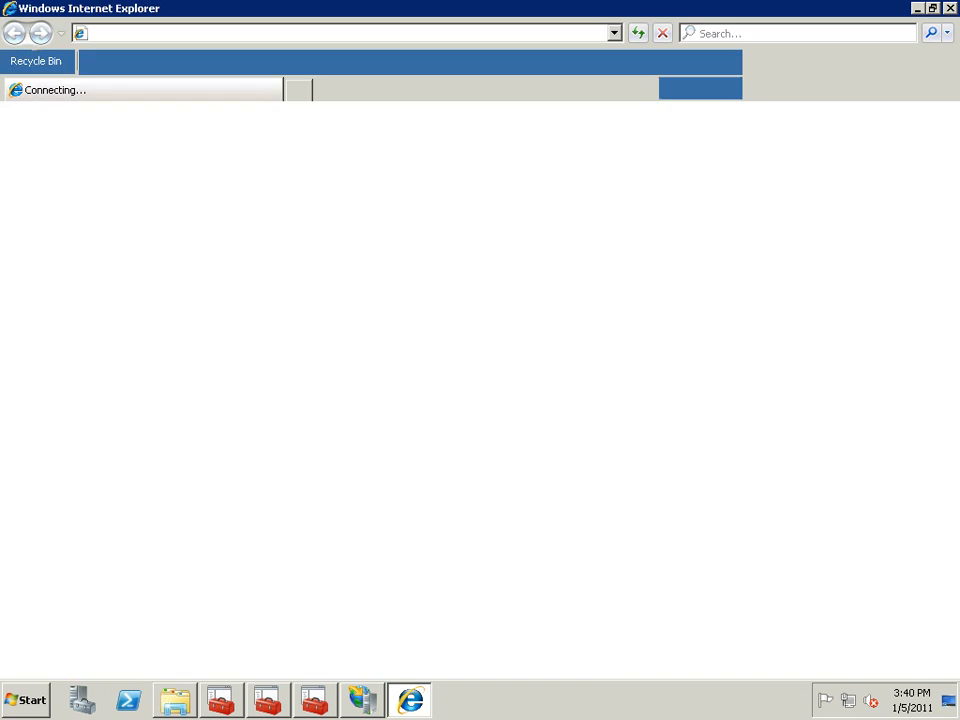
type("ht")
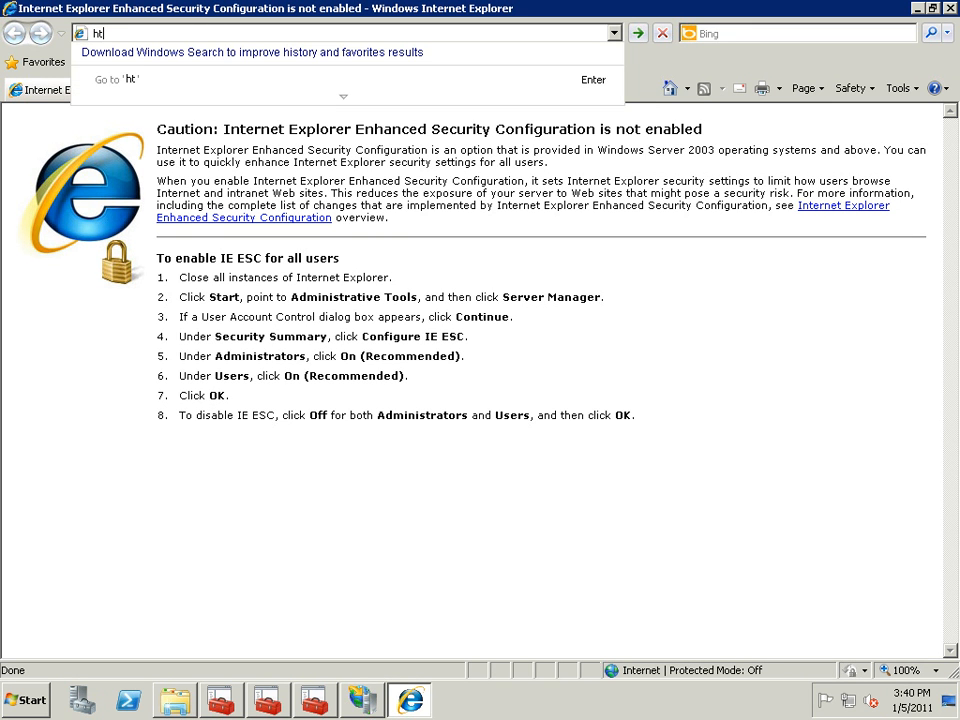
type("tps://org1")
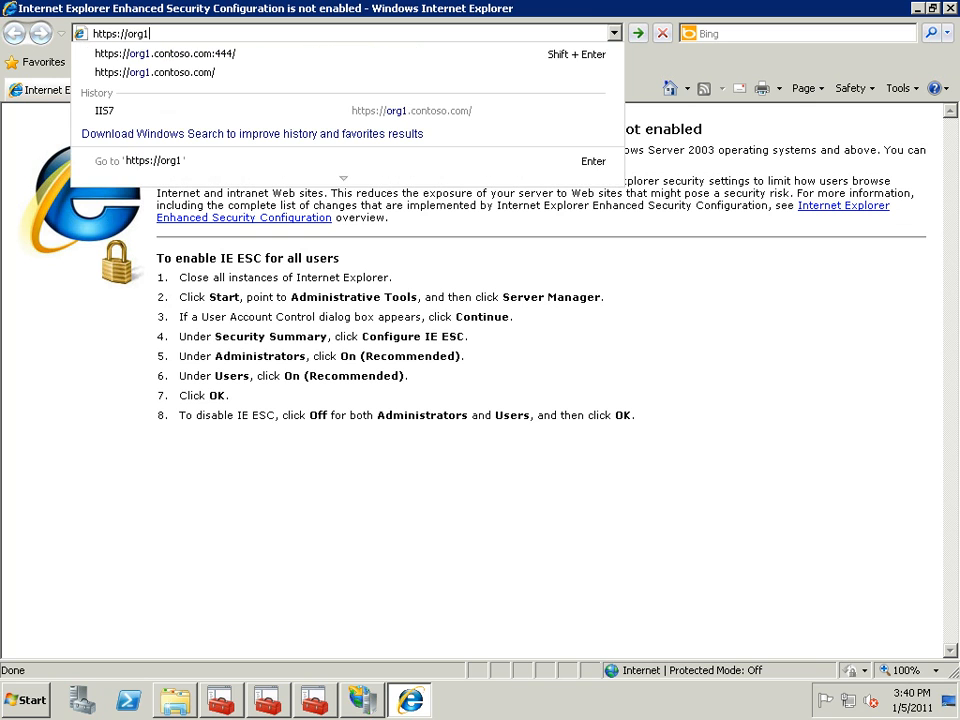
key("Down")
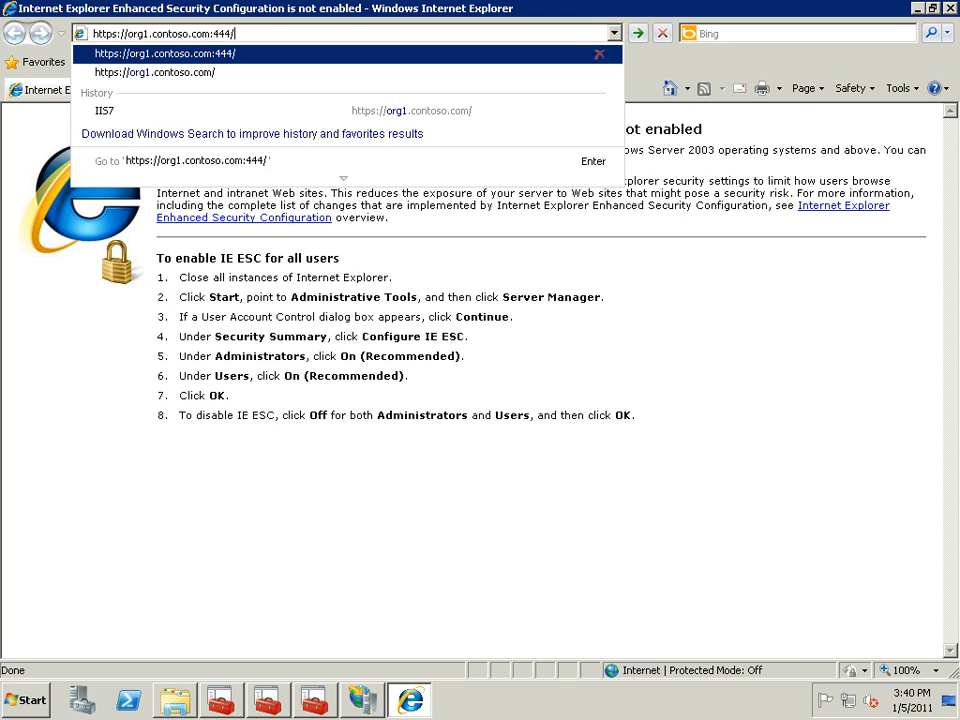
key("Return")
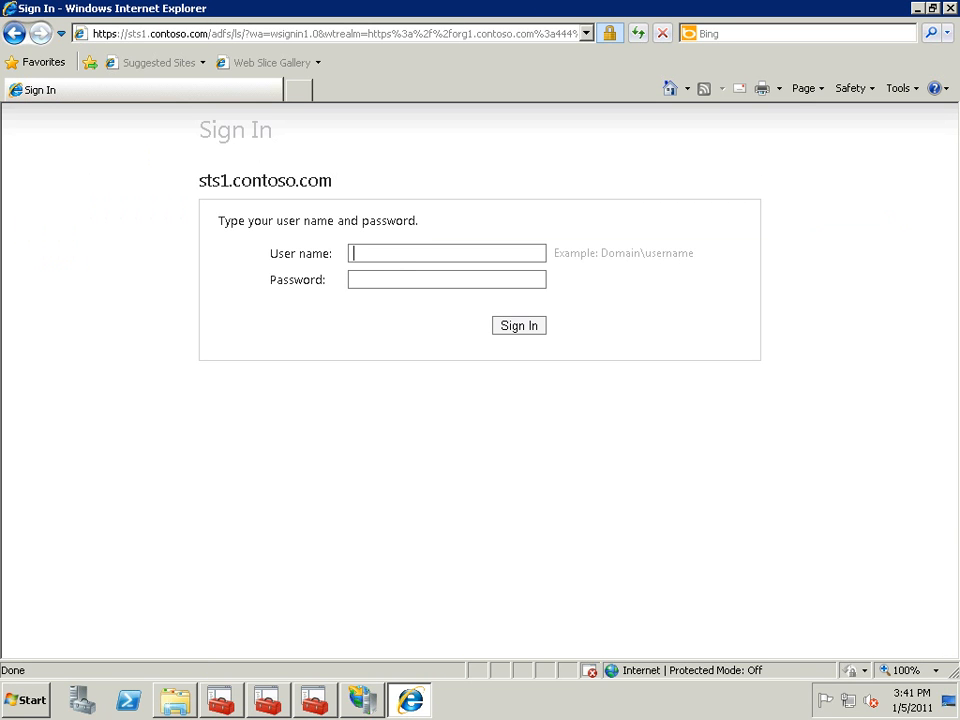
- Sign in on the AD FS page with the domain administrator's user name and password
type("mguthman1588dom\\administrator")
key("Tab")
type("•••••••••")
key("Return")
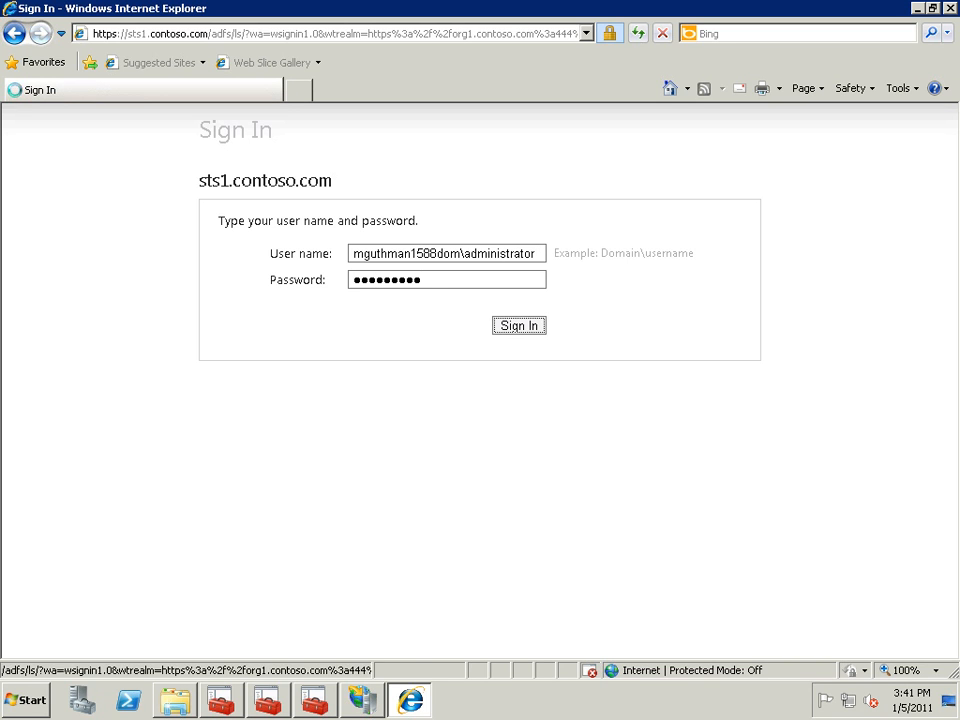